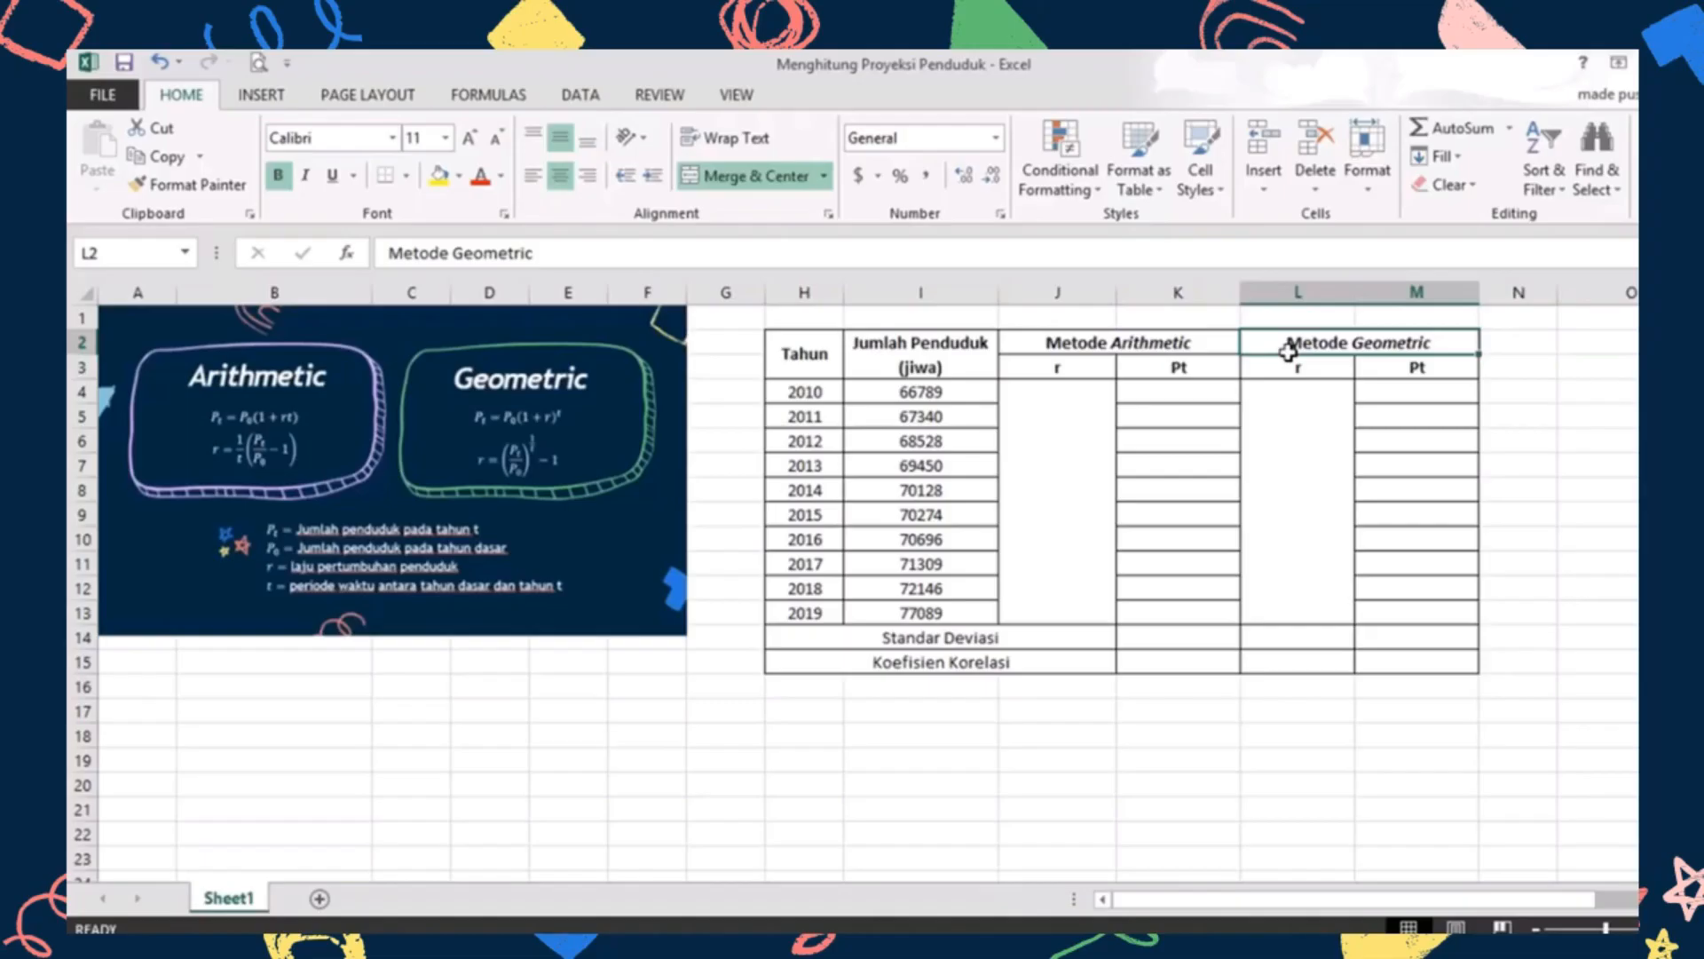
Enter the arithmetic growth rate formula =(1/(H13-H4))*((I13/I4)-1) in merged cell J4
left_click(1064, 449)
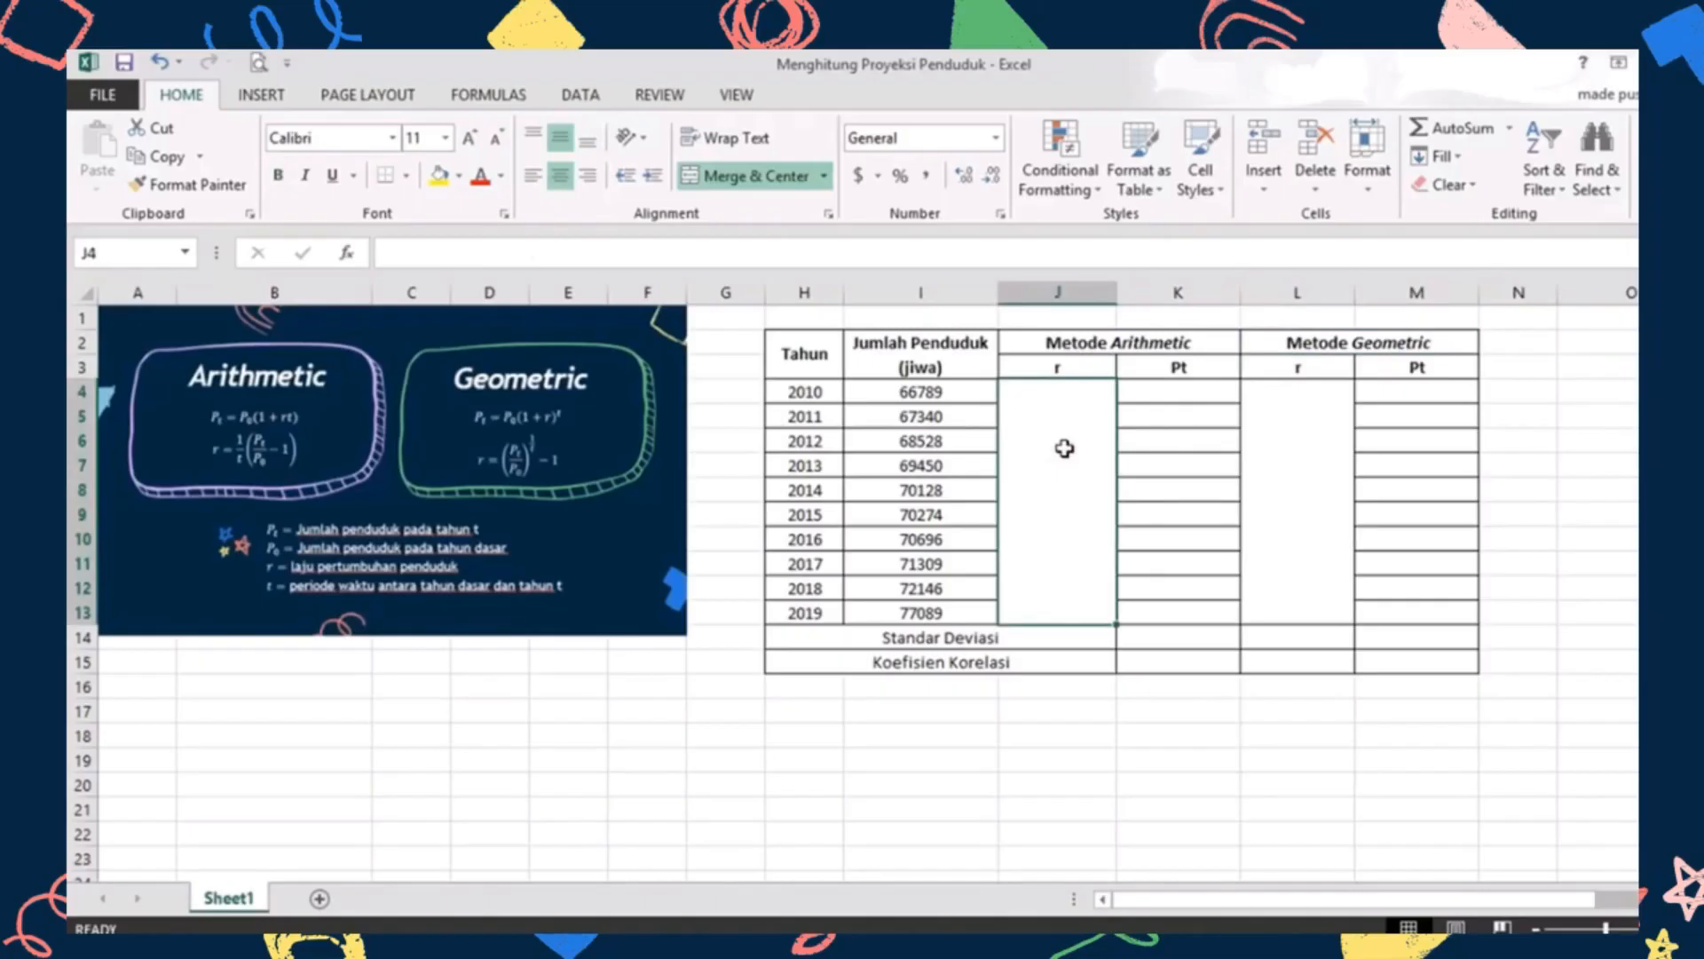
type("=")
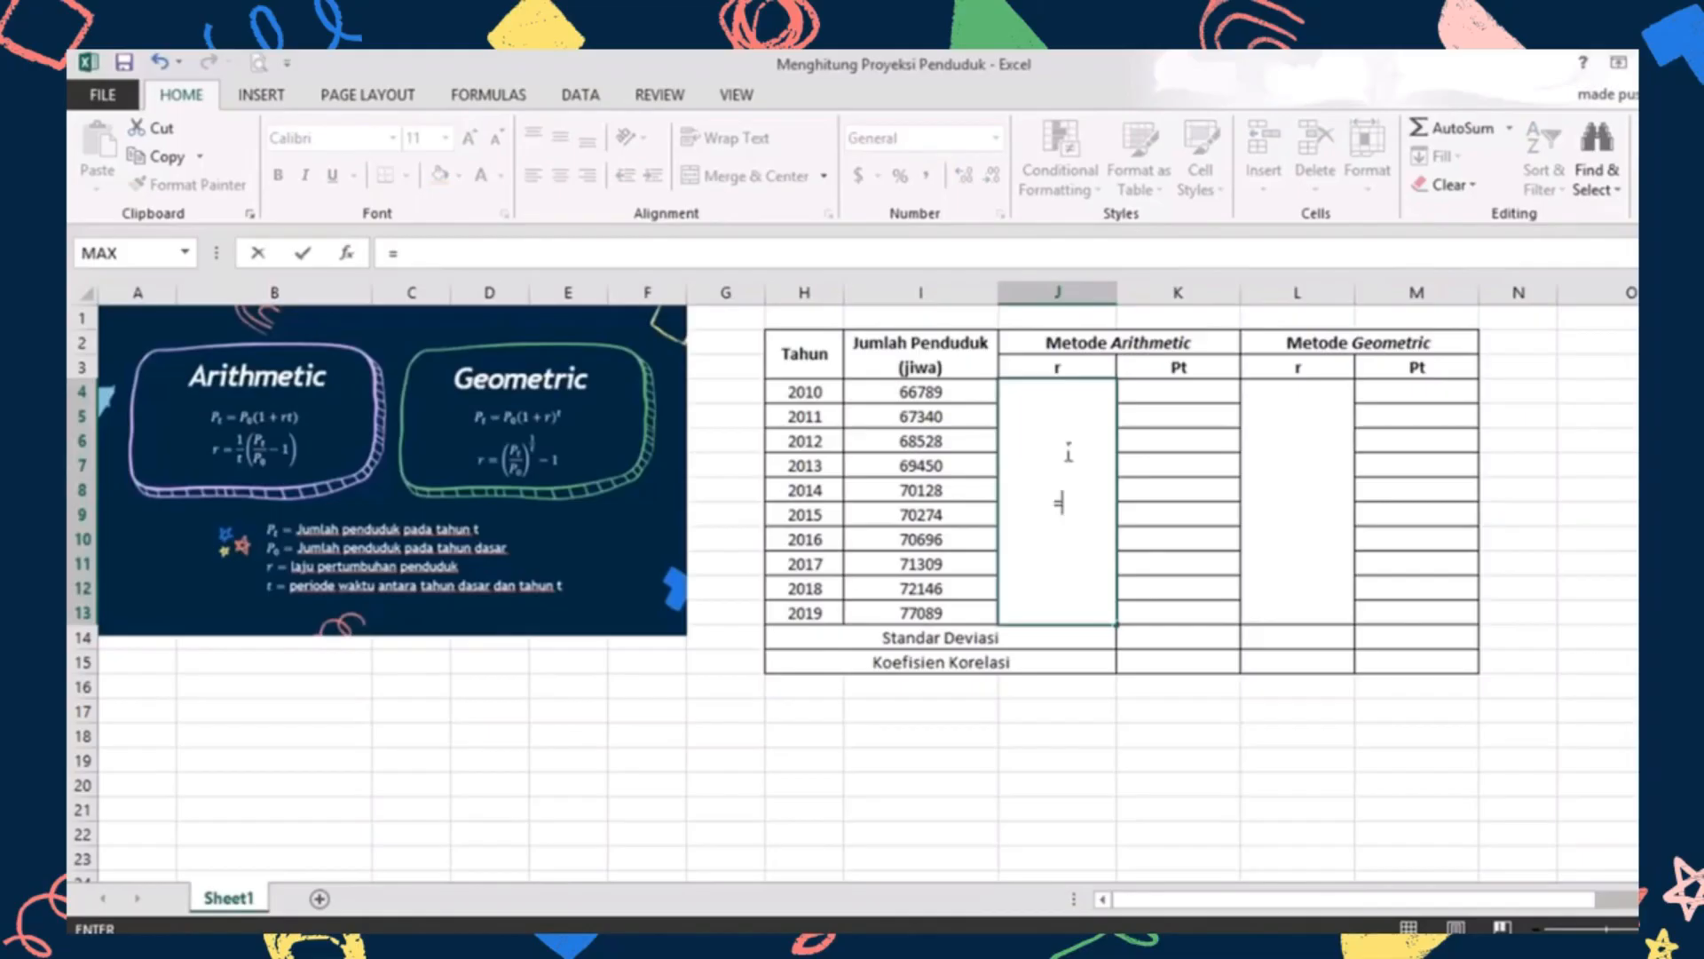
type("(1/(")
left_click(835, 621)
type("-")
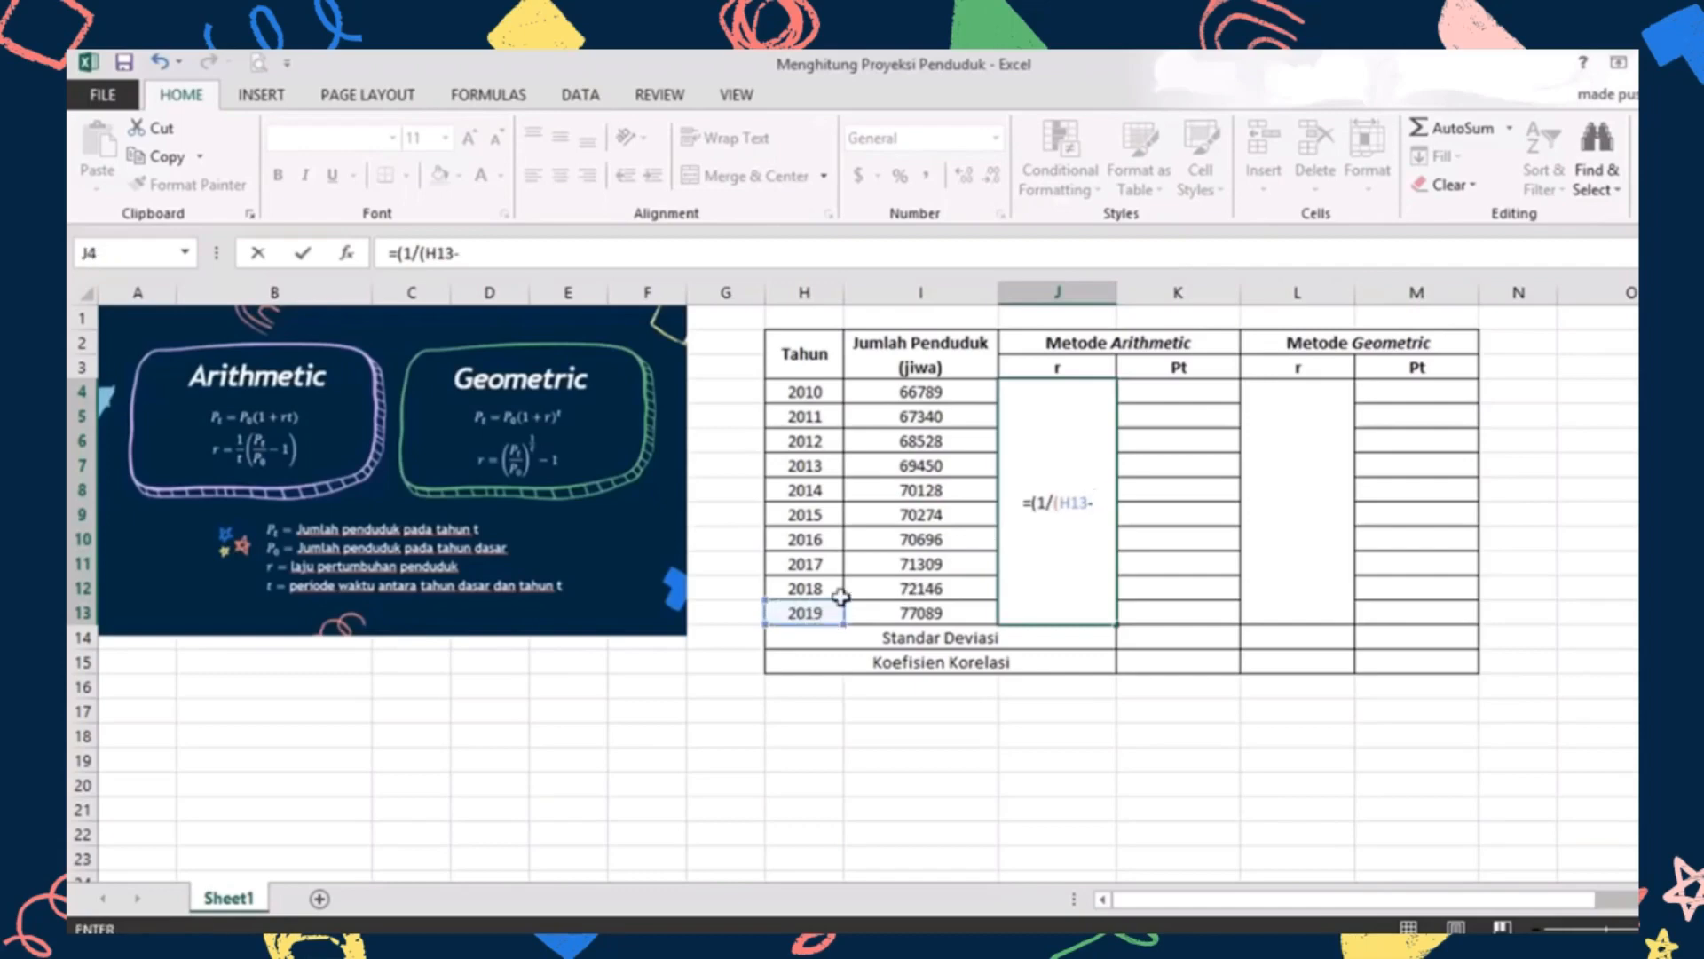
left_click(817, 394)
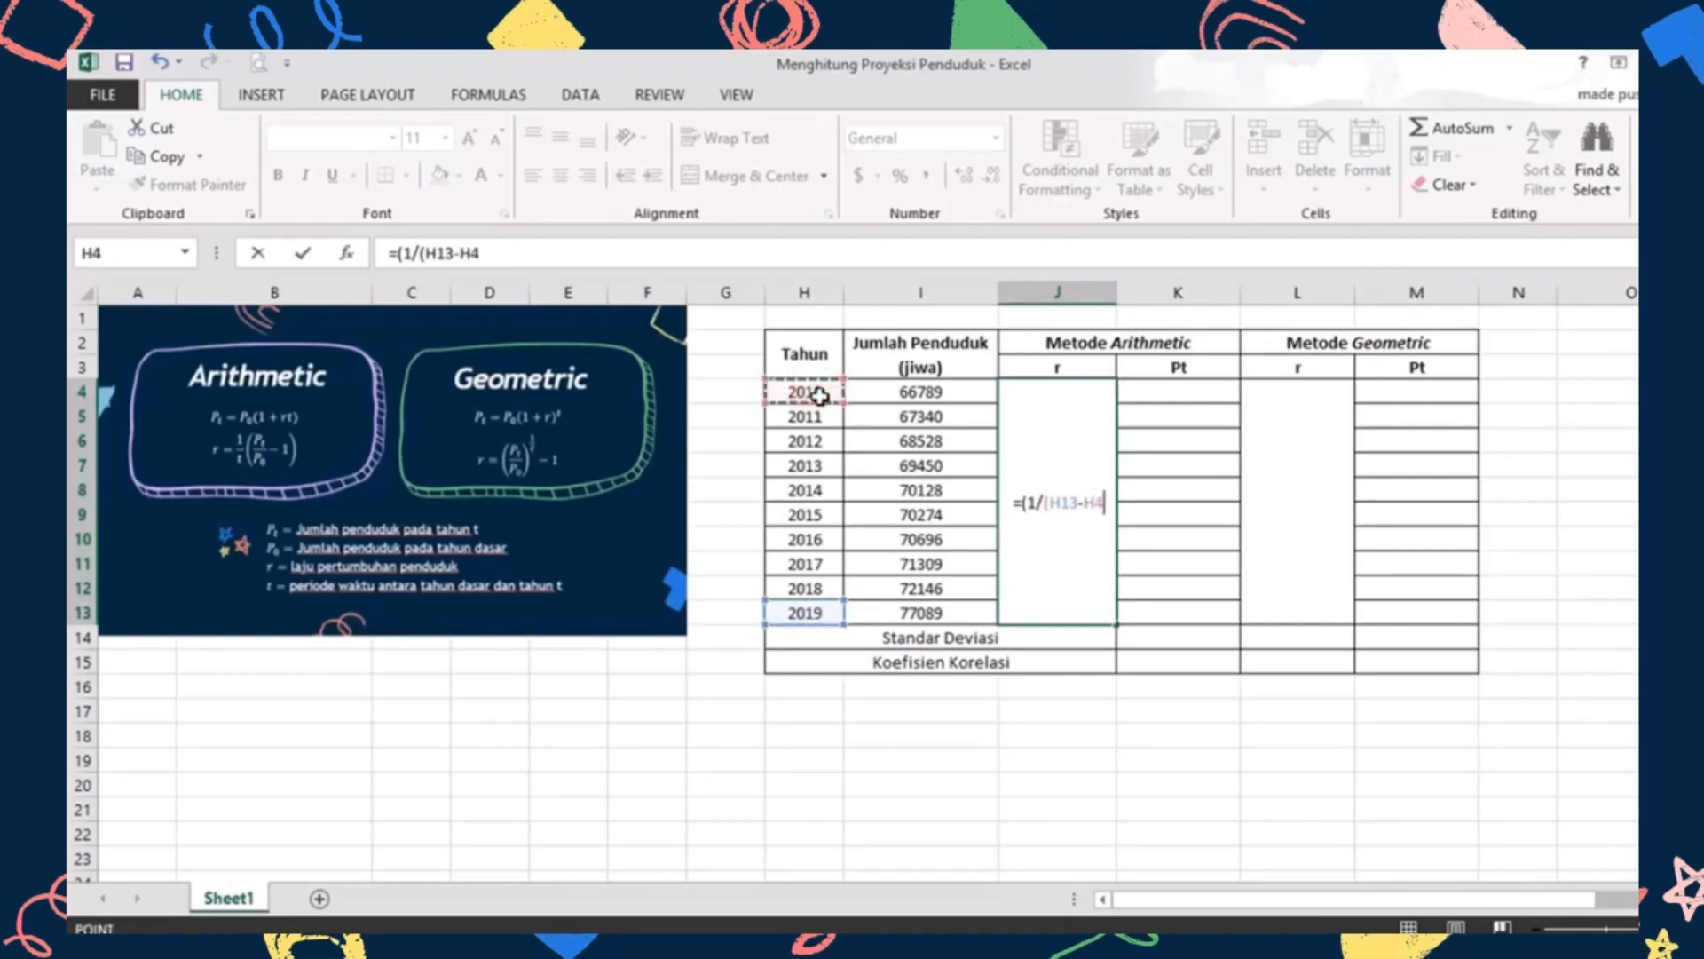
type(")")
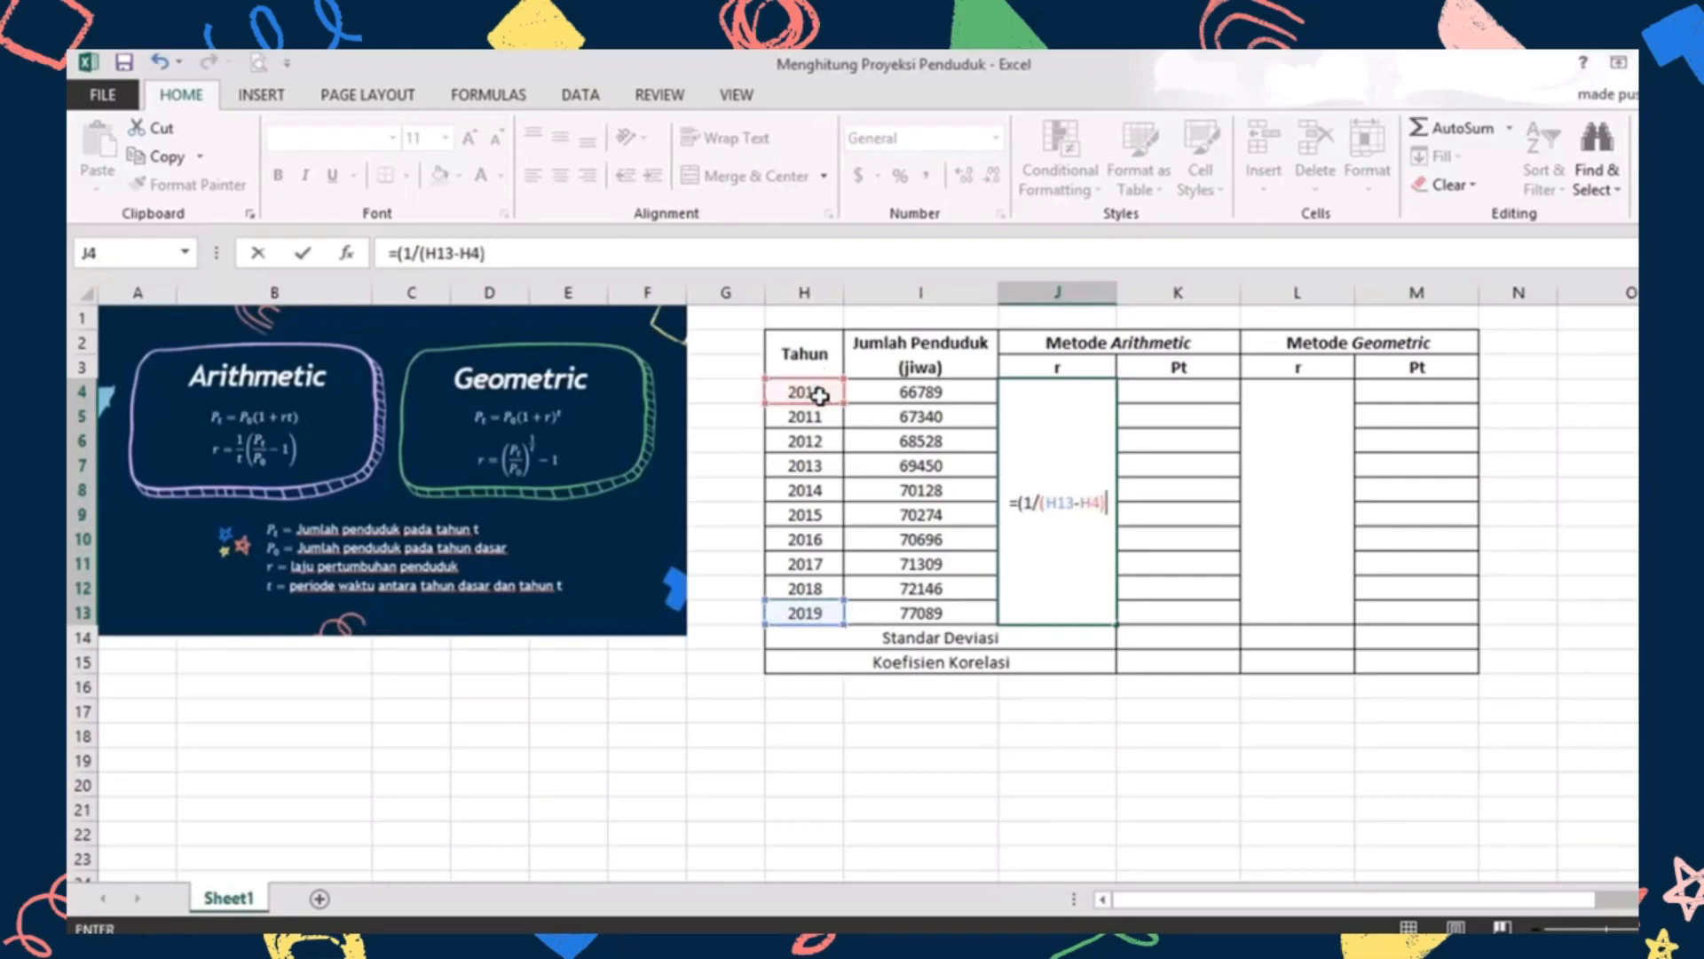
type(")*(")
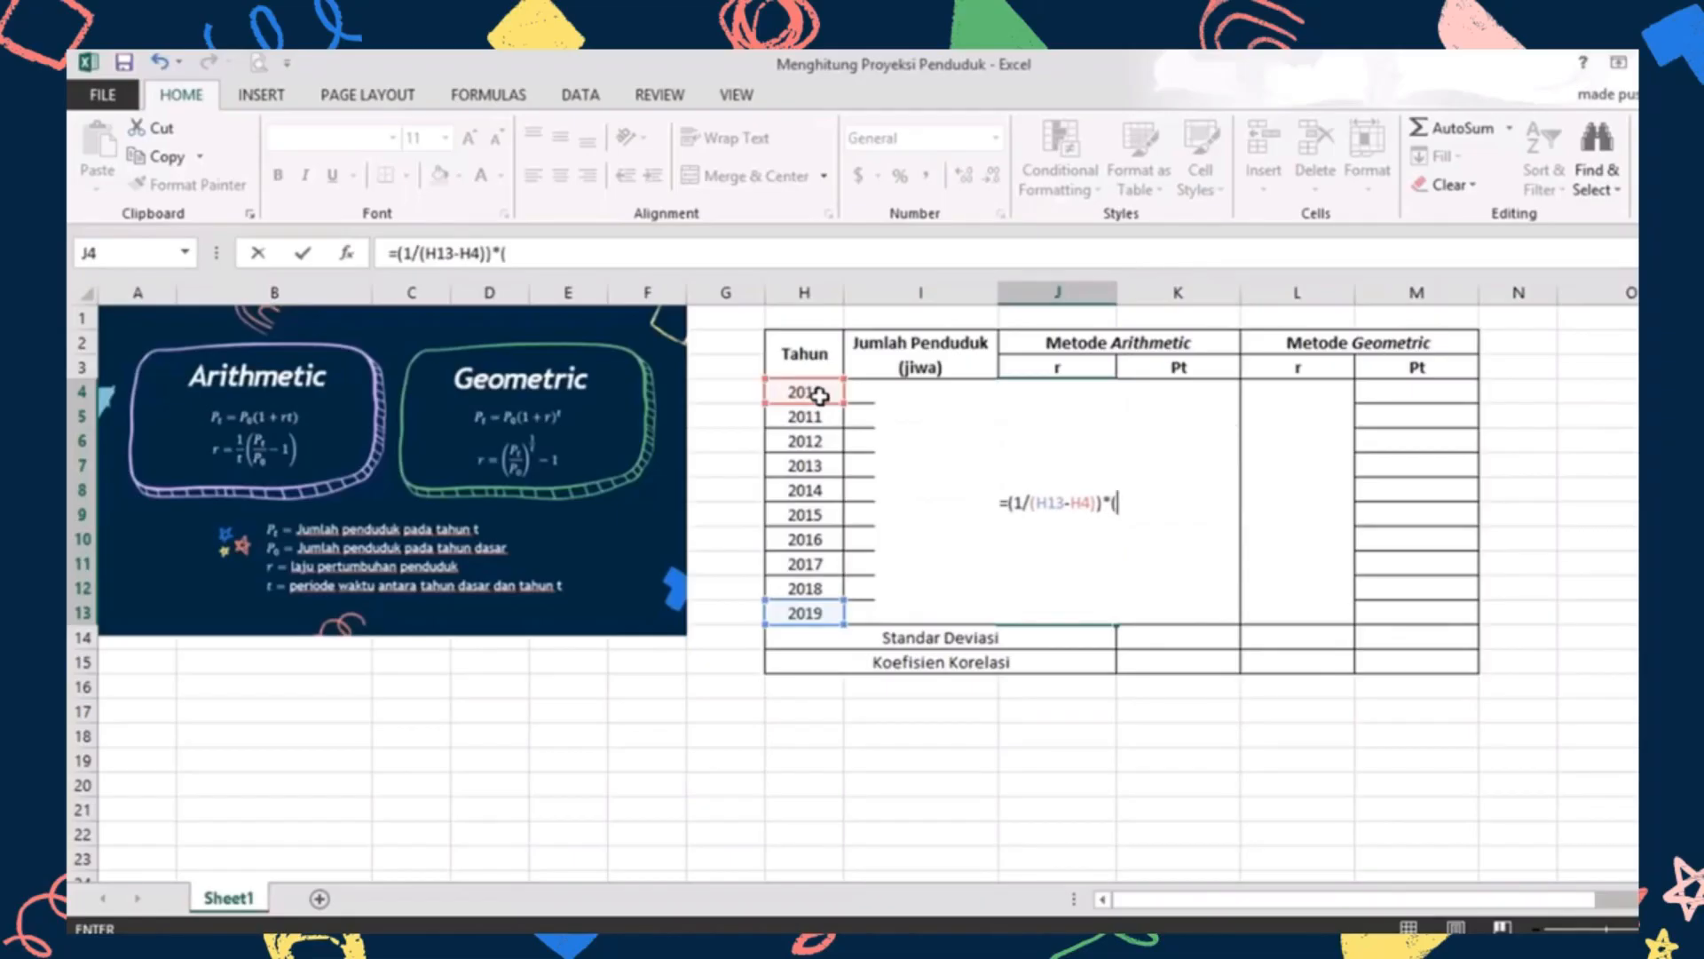
type("(")
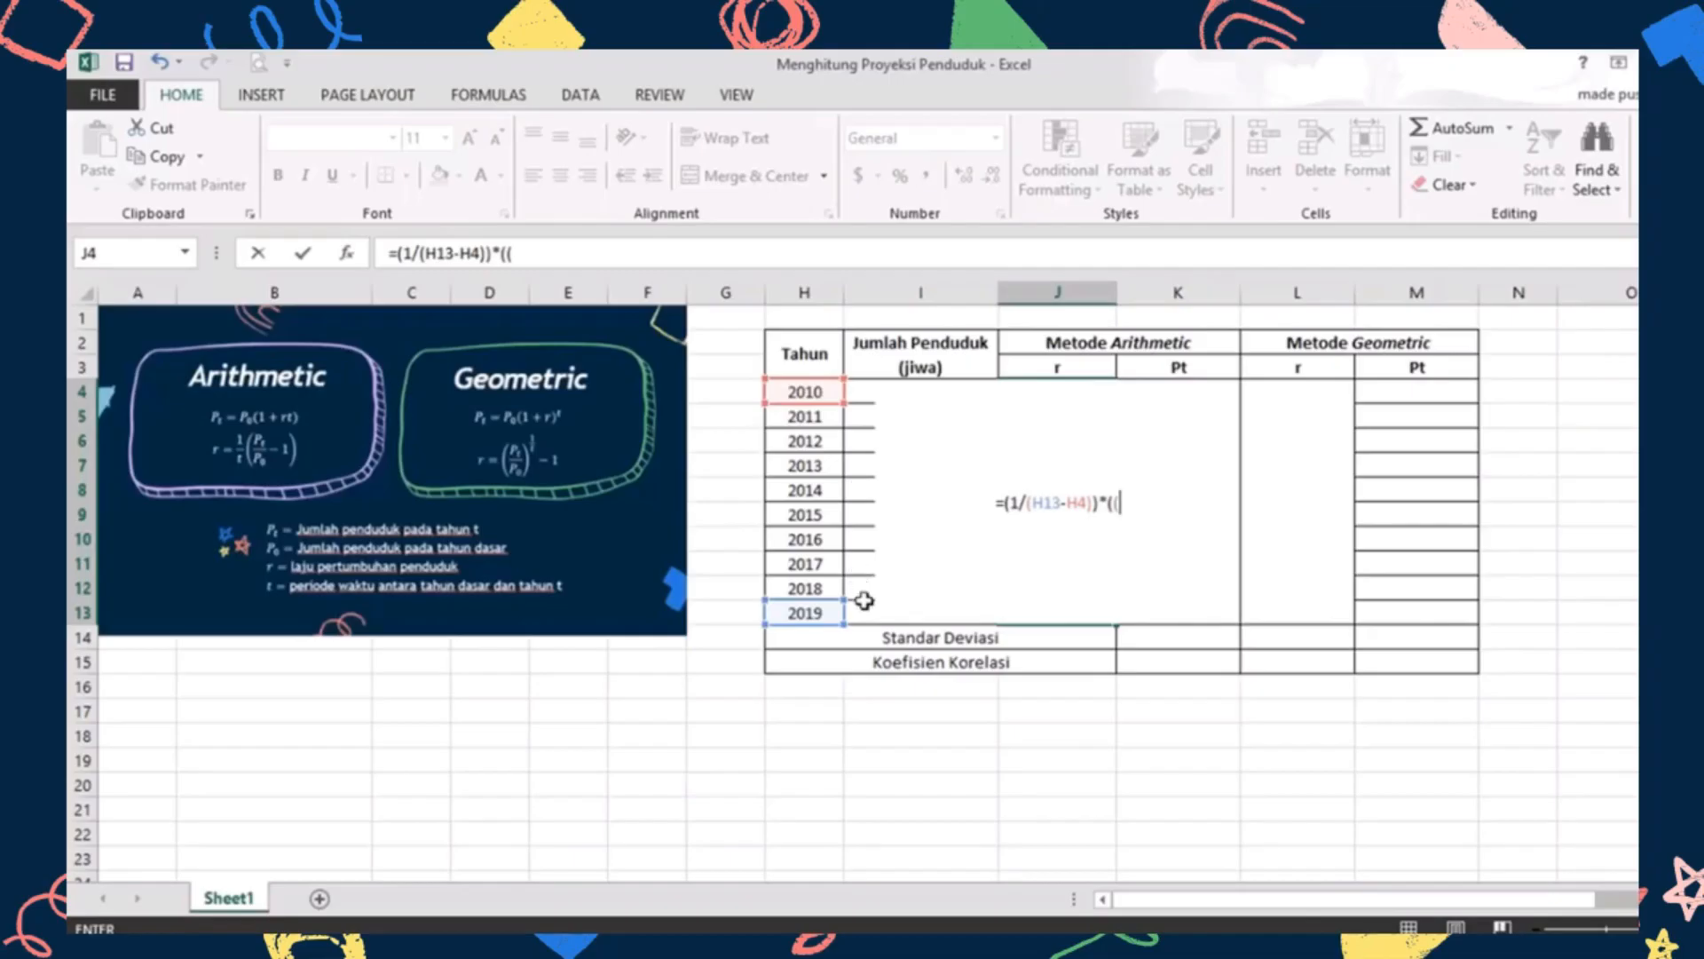
left_click(867, 618)
type("/")
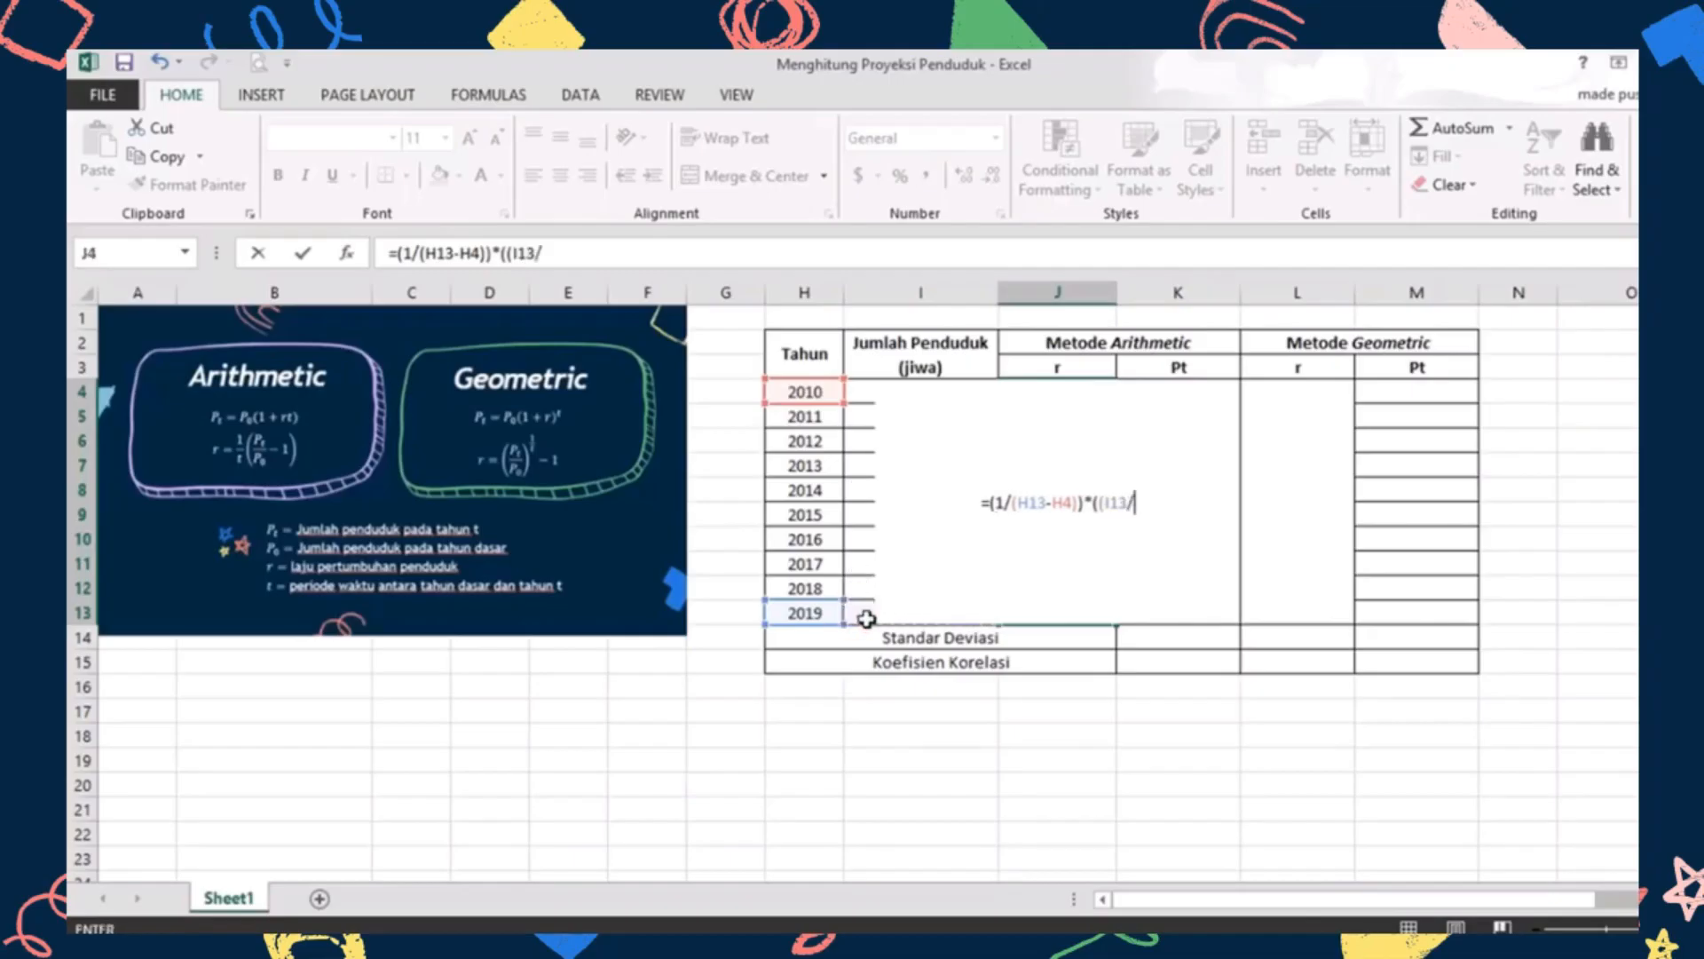
left_click(874, 397)
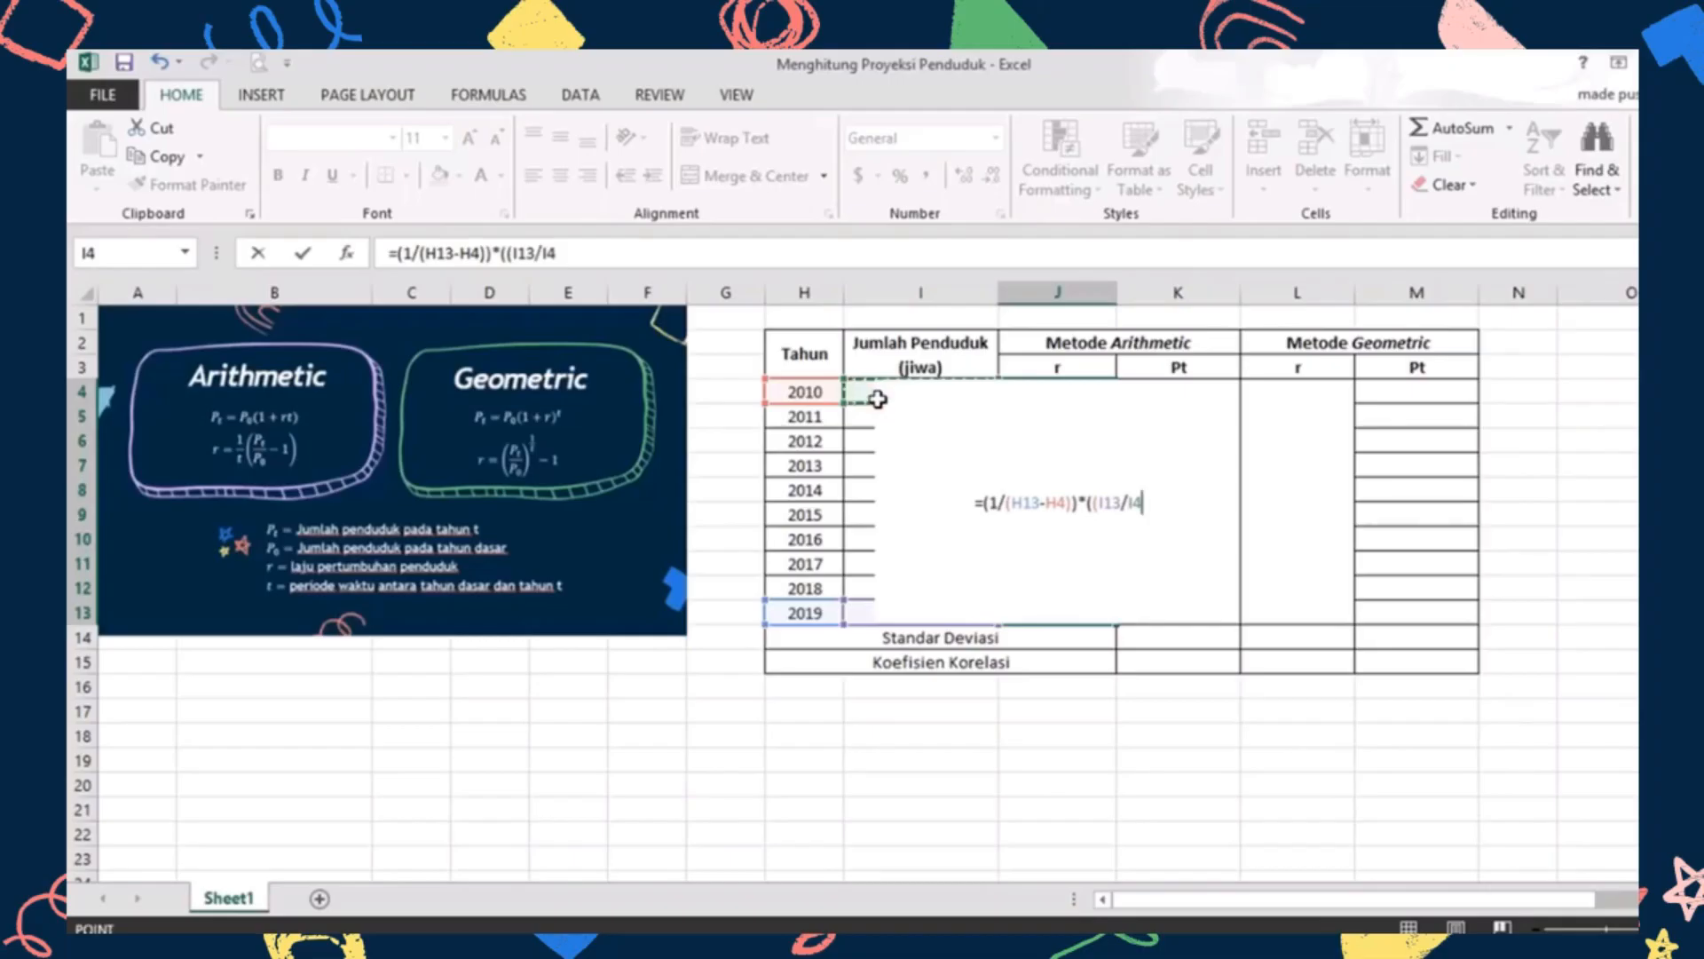
type(")")
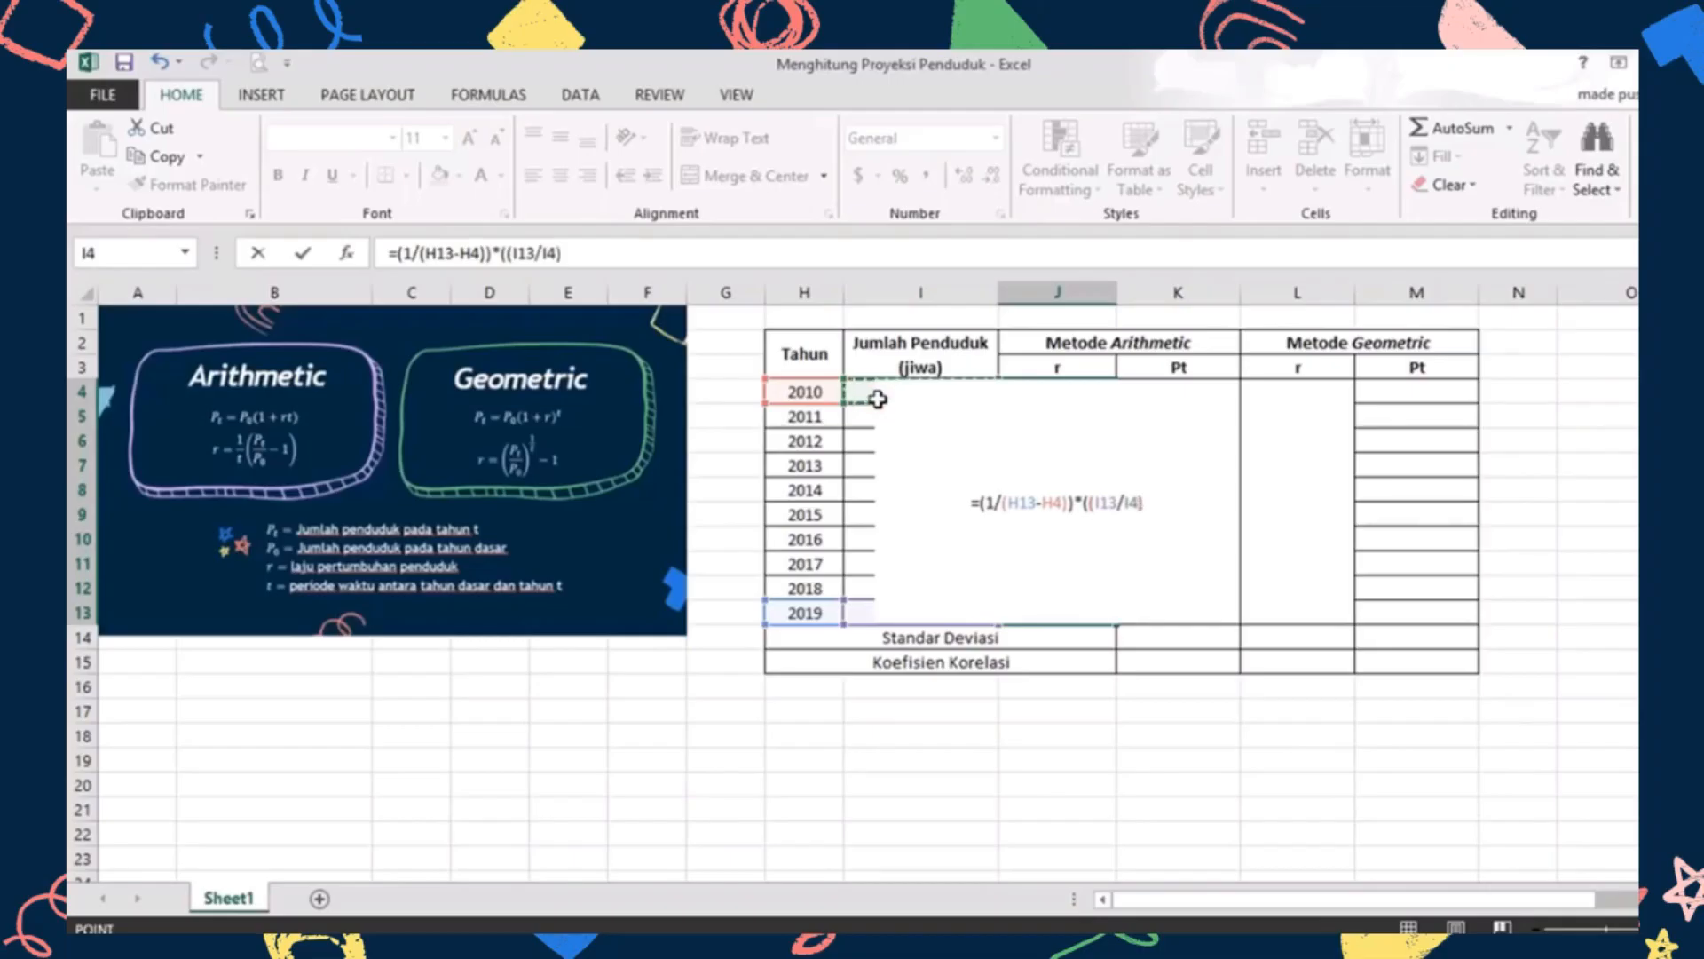
type("-1)")
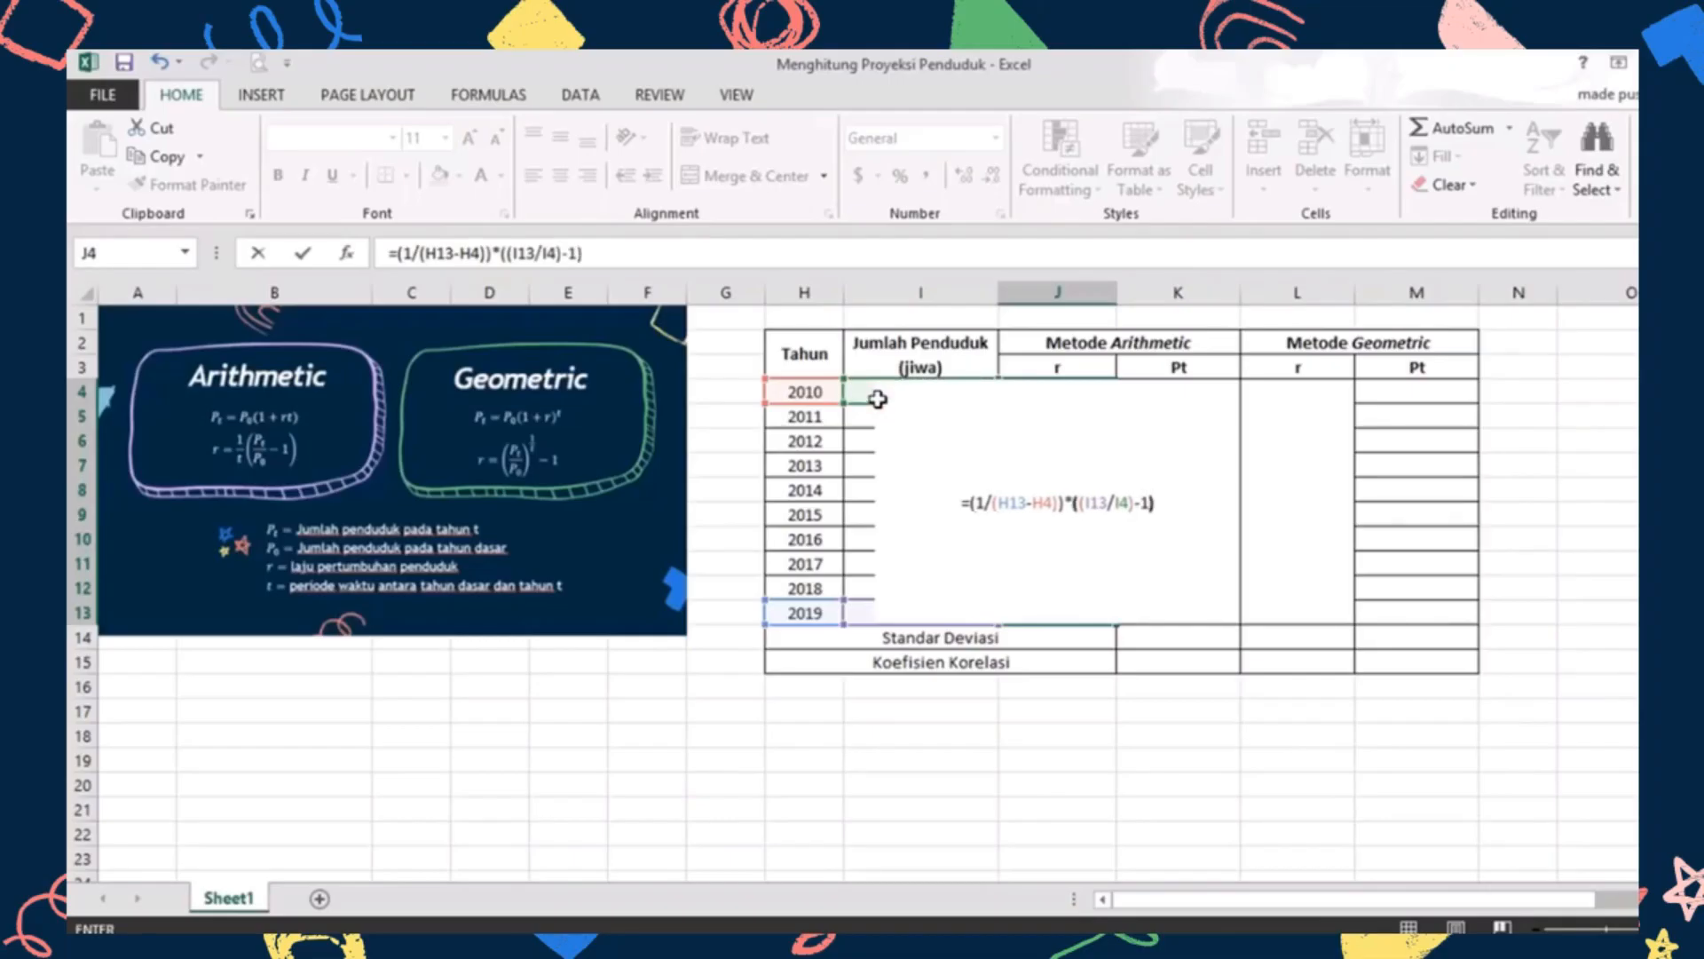
key("Return")
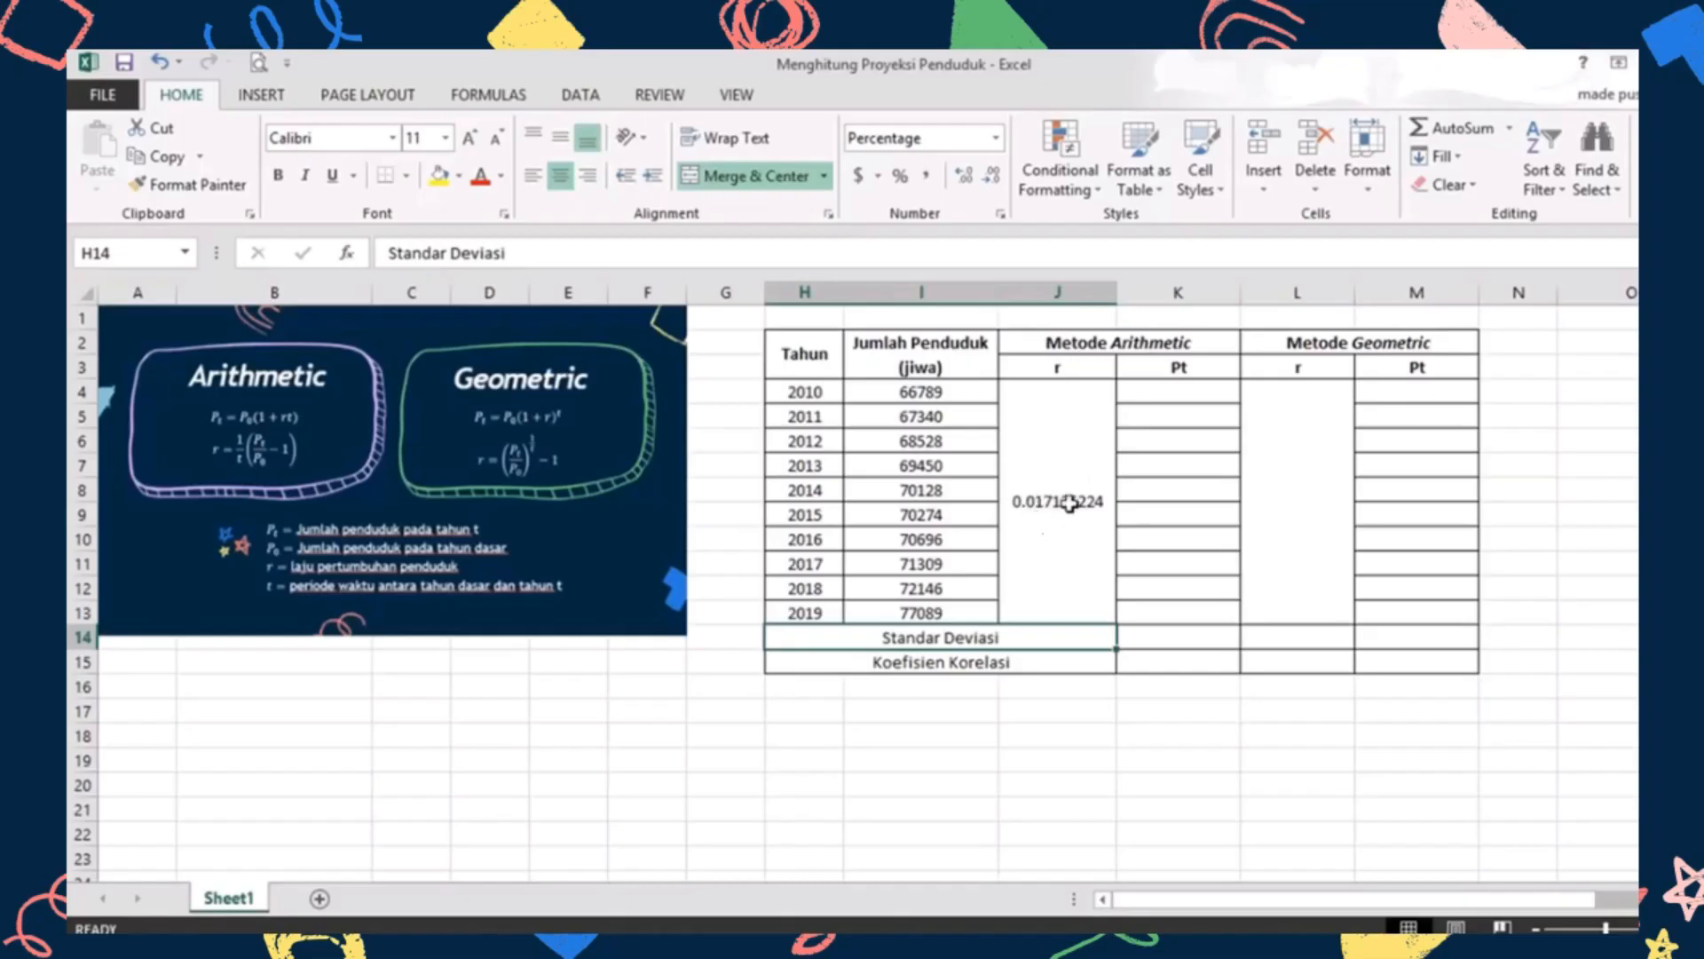
Format the arithmetic growth rate in J4 as Percentage
left_click(1069, 434)
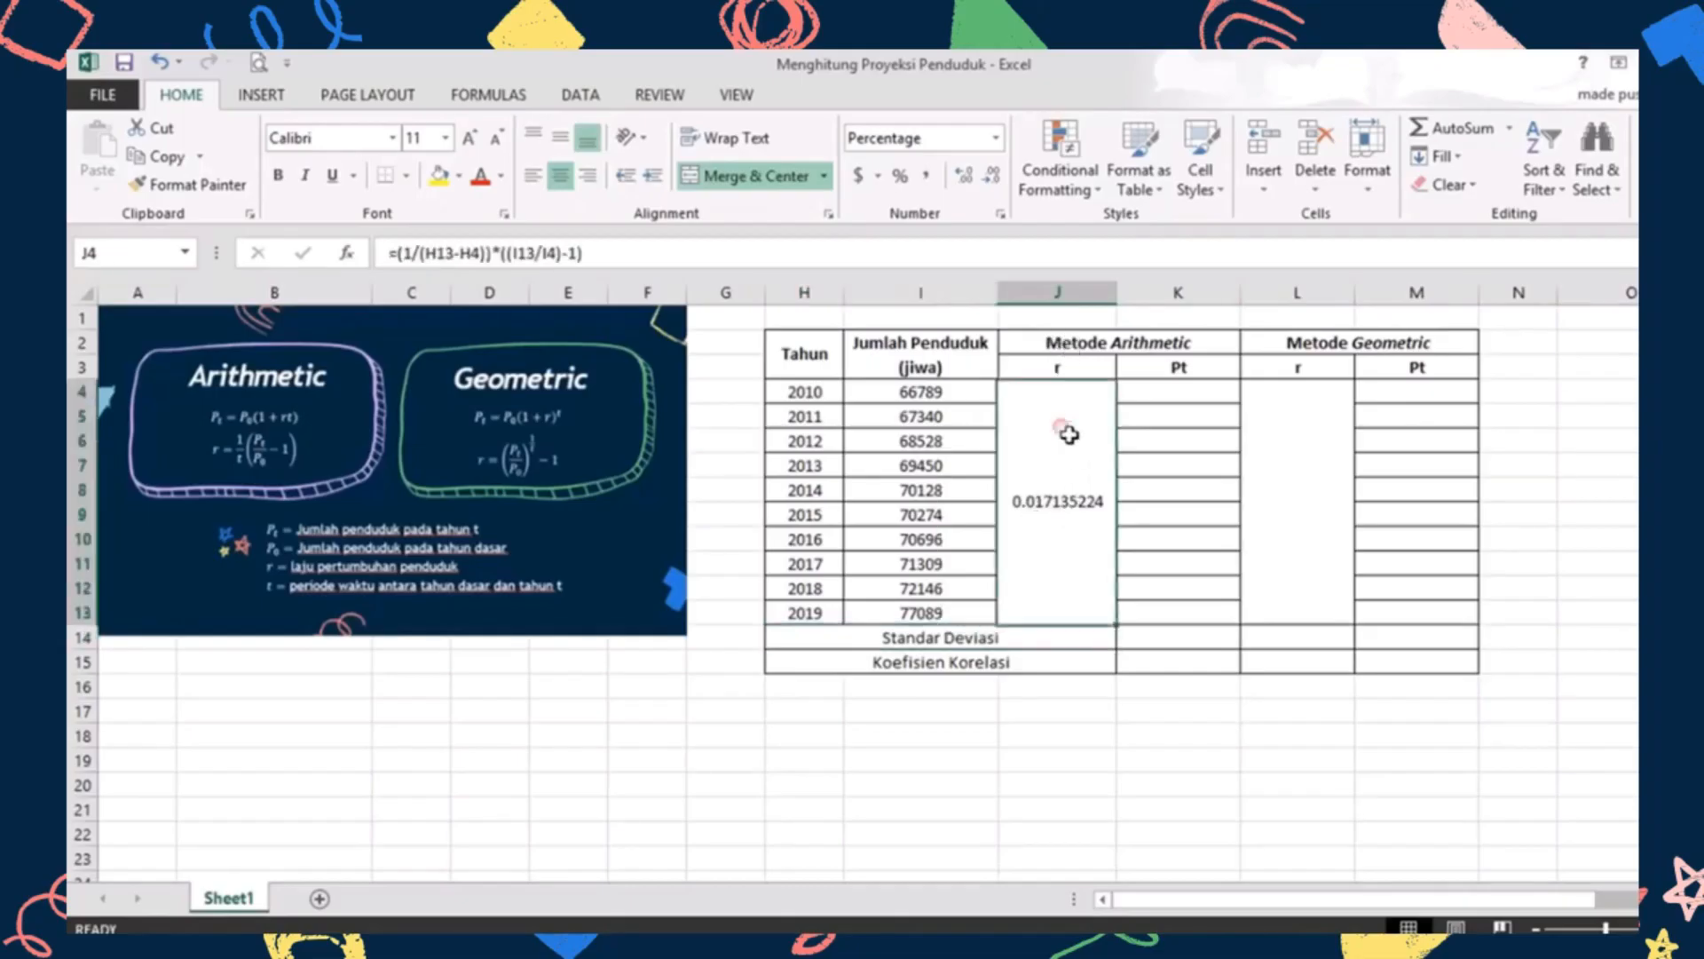
left_click(995, 140)
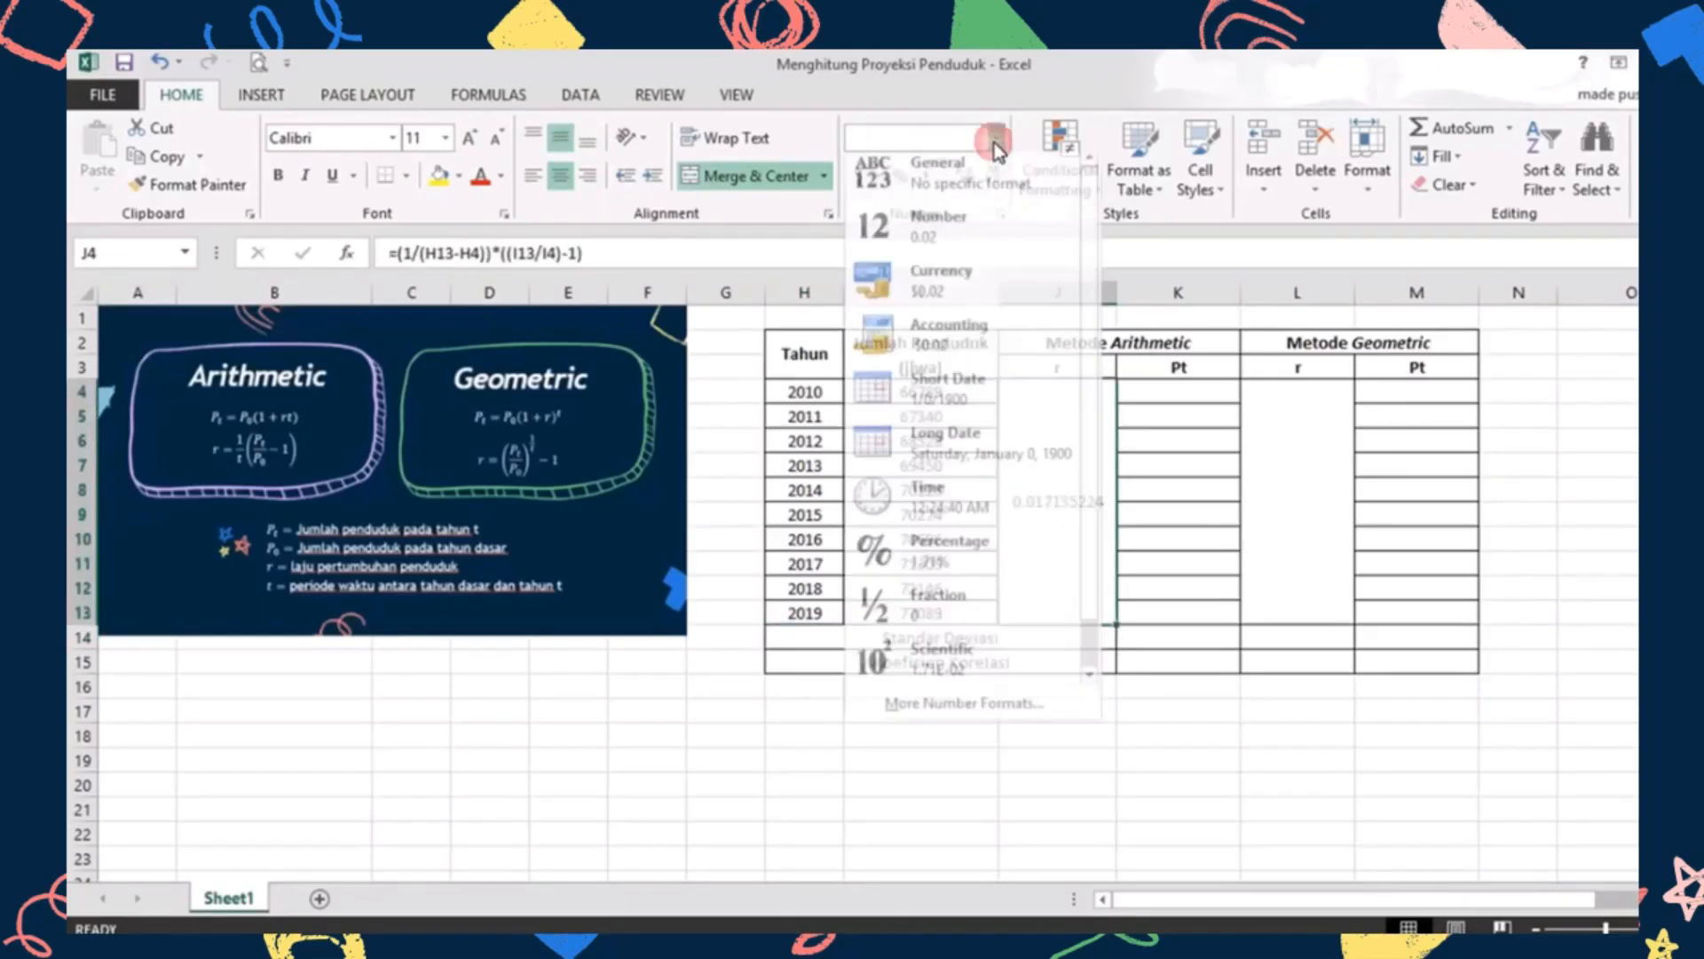
left_click(948, 559)
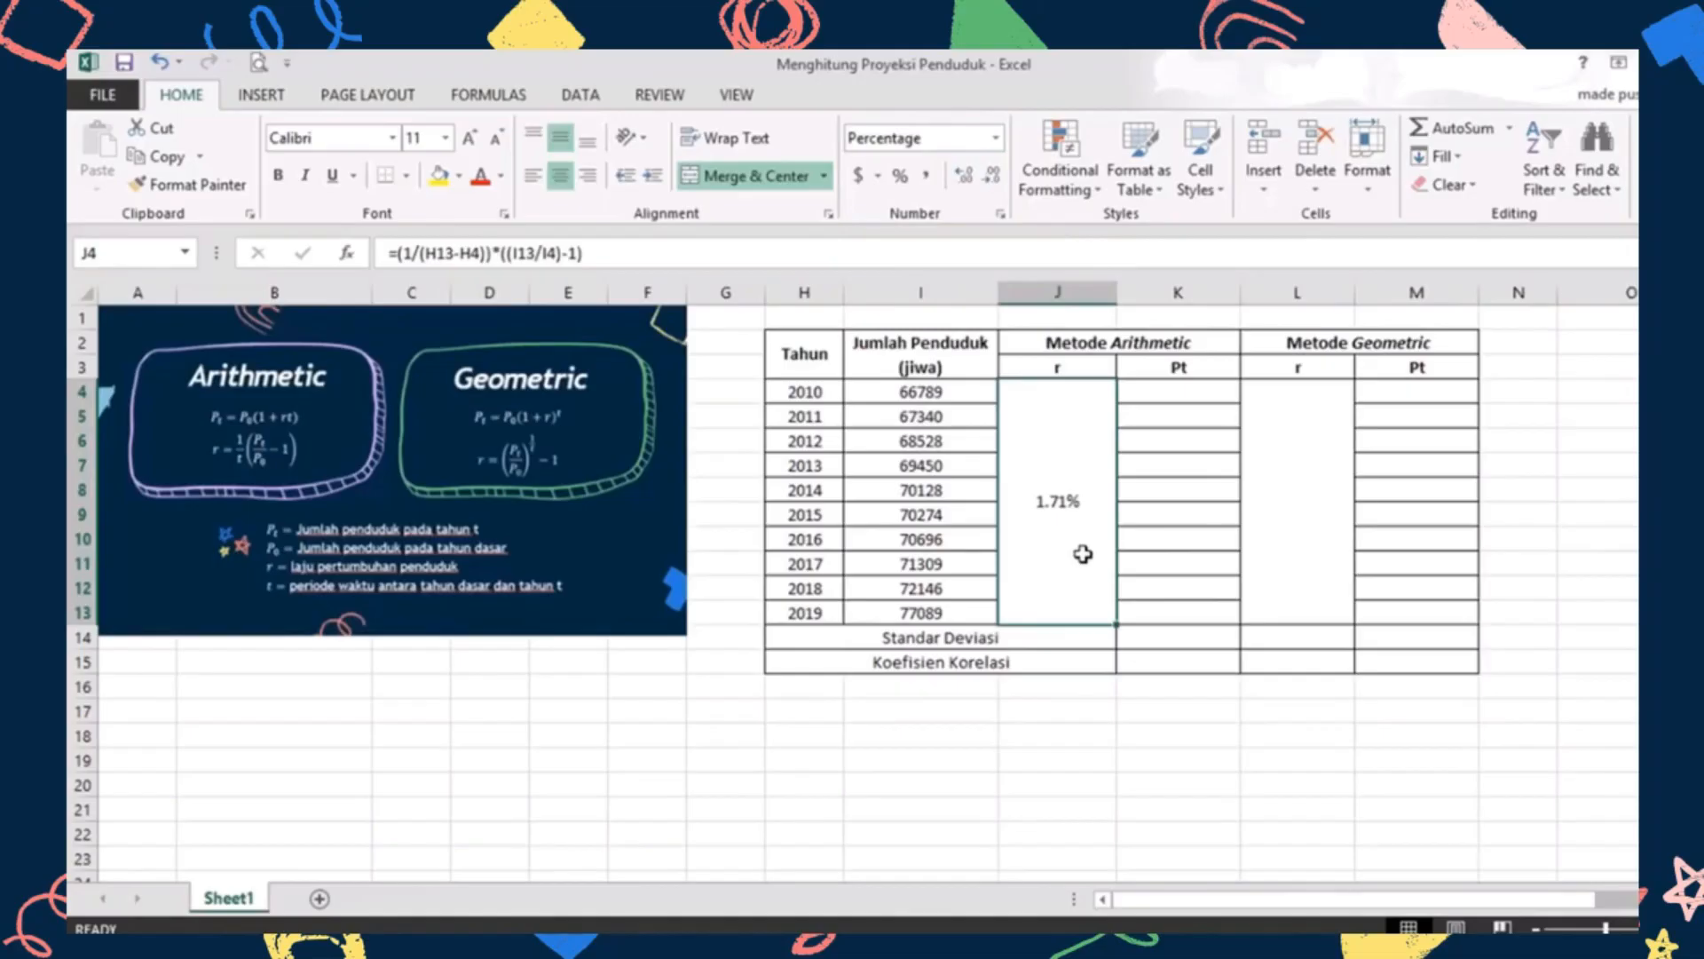
Enter the arithmetic projection formula =I4*(1+J4*(H13-H4)) in the 2019 Pt cell, K13
left_click(1171, 619)
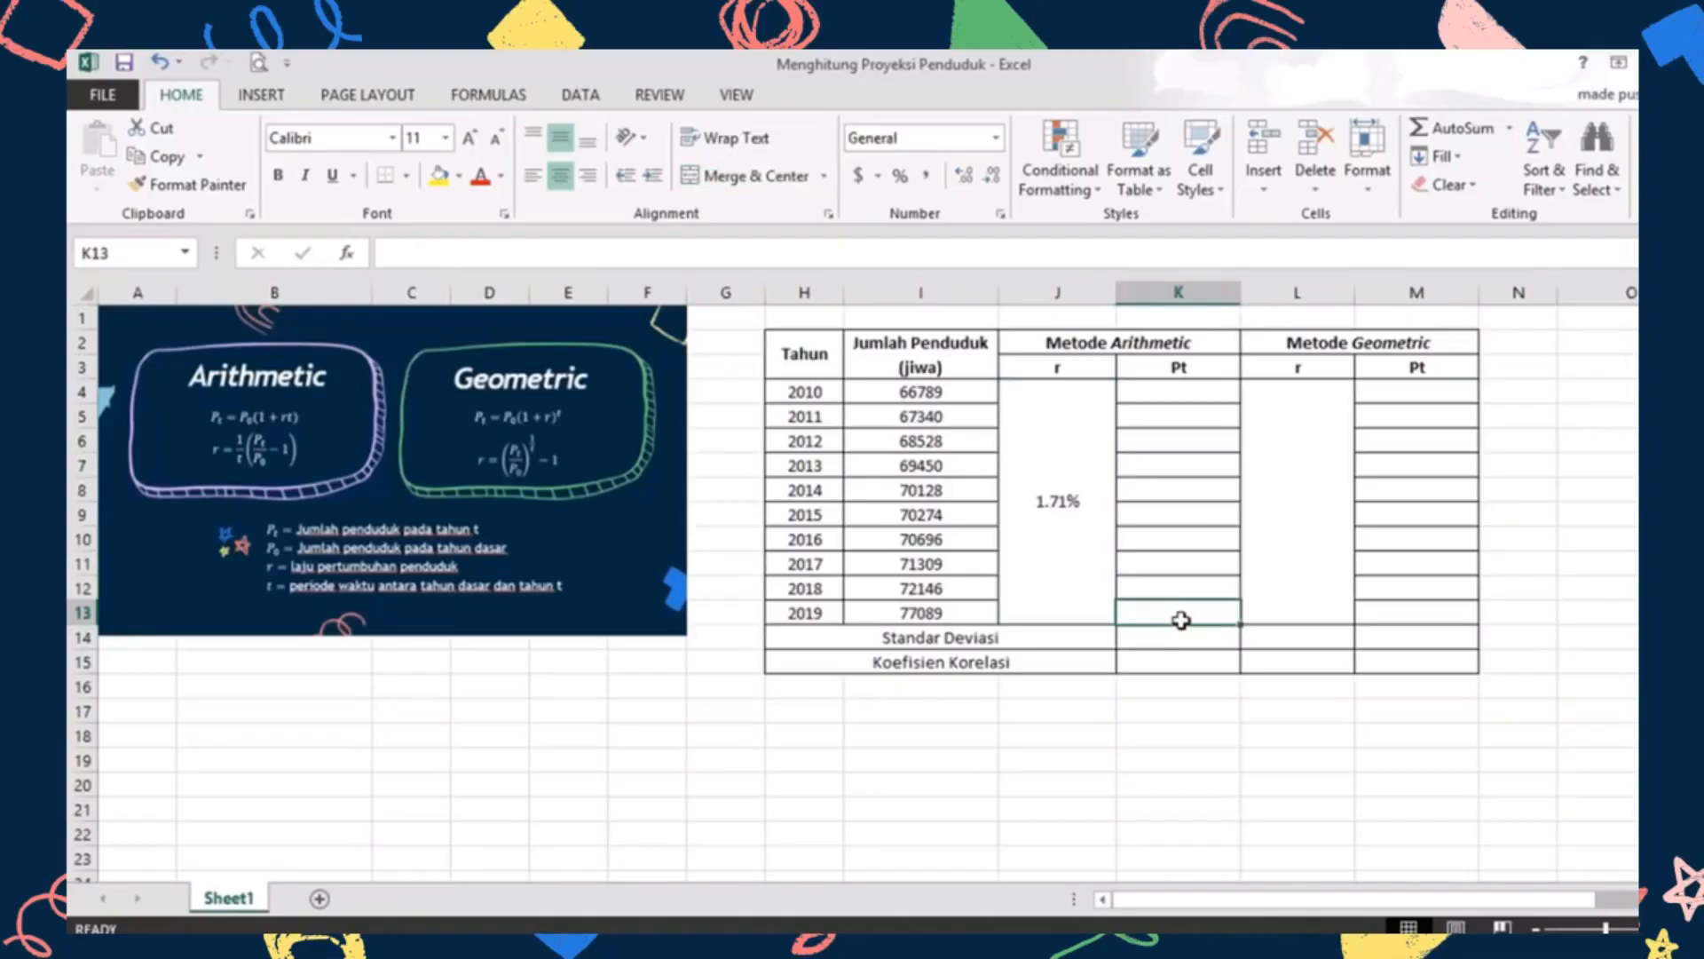
type("=")
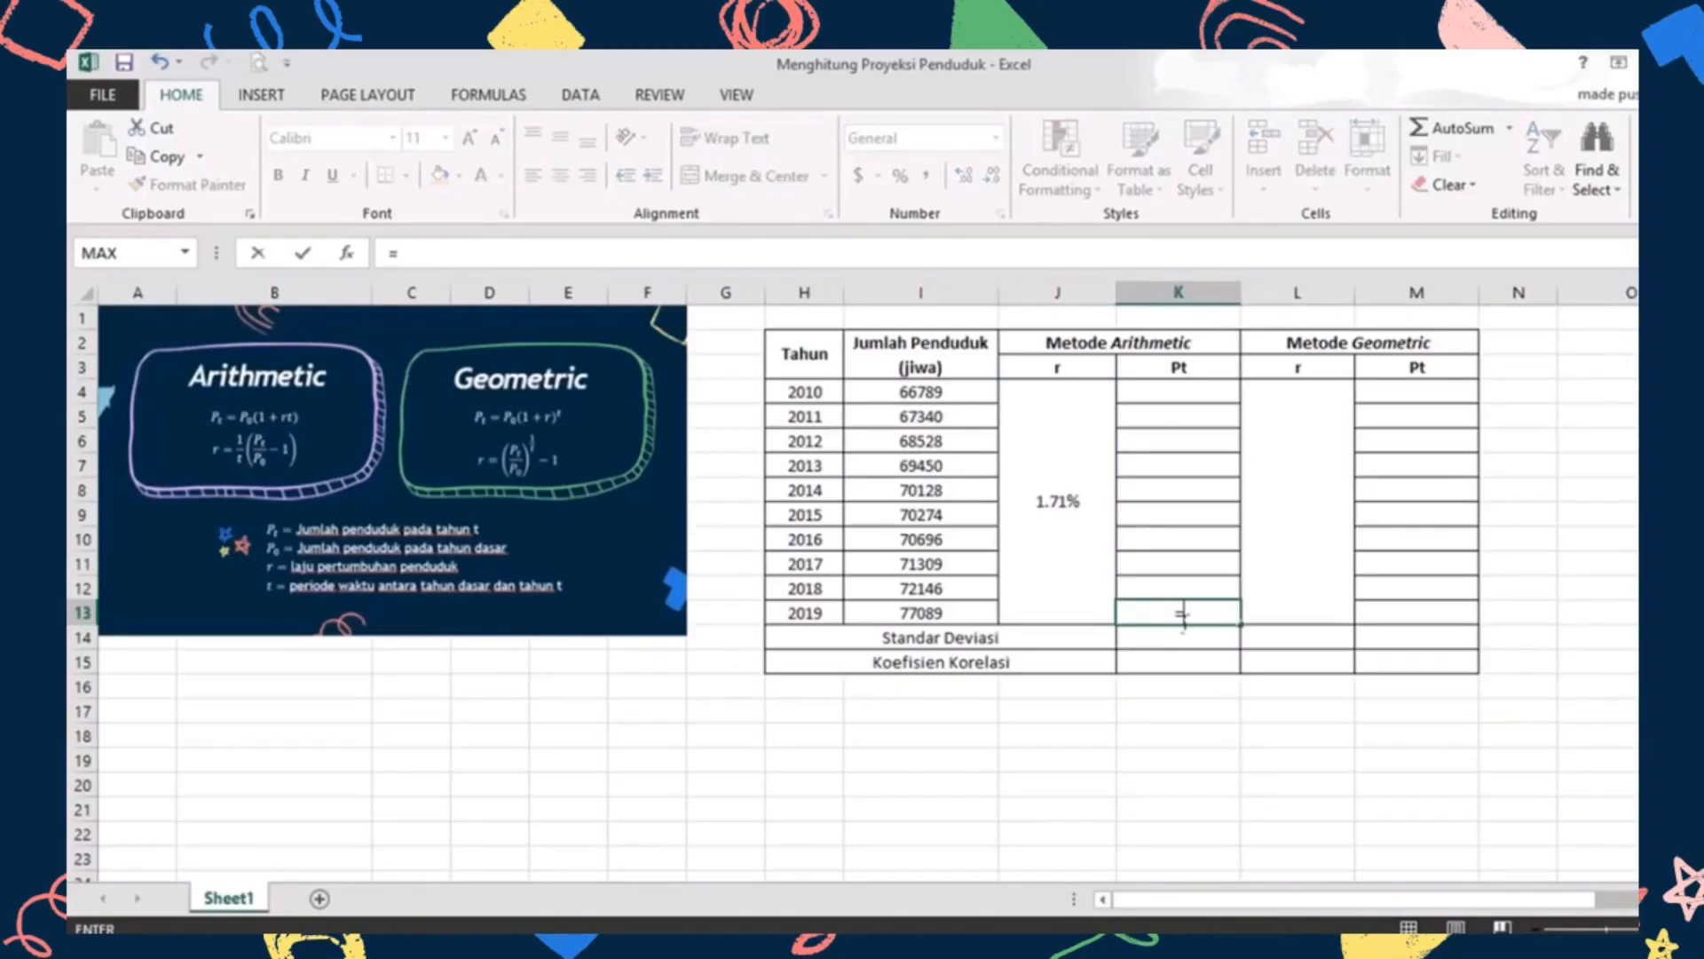
left_click(943, 399)
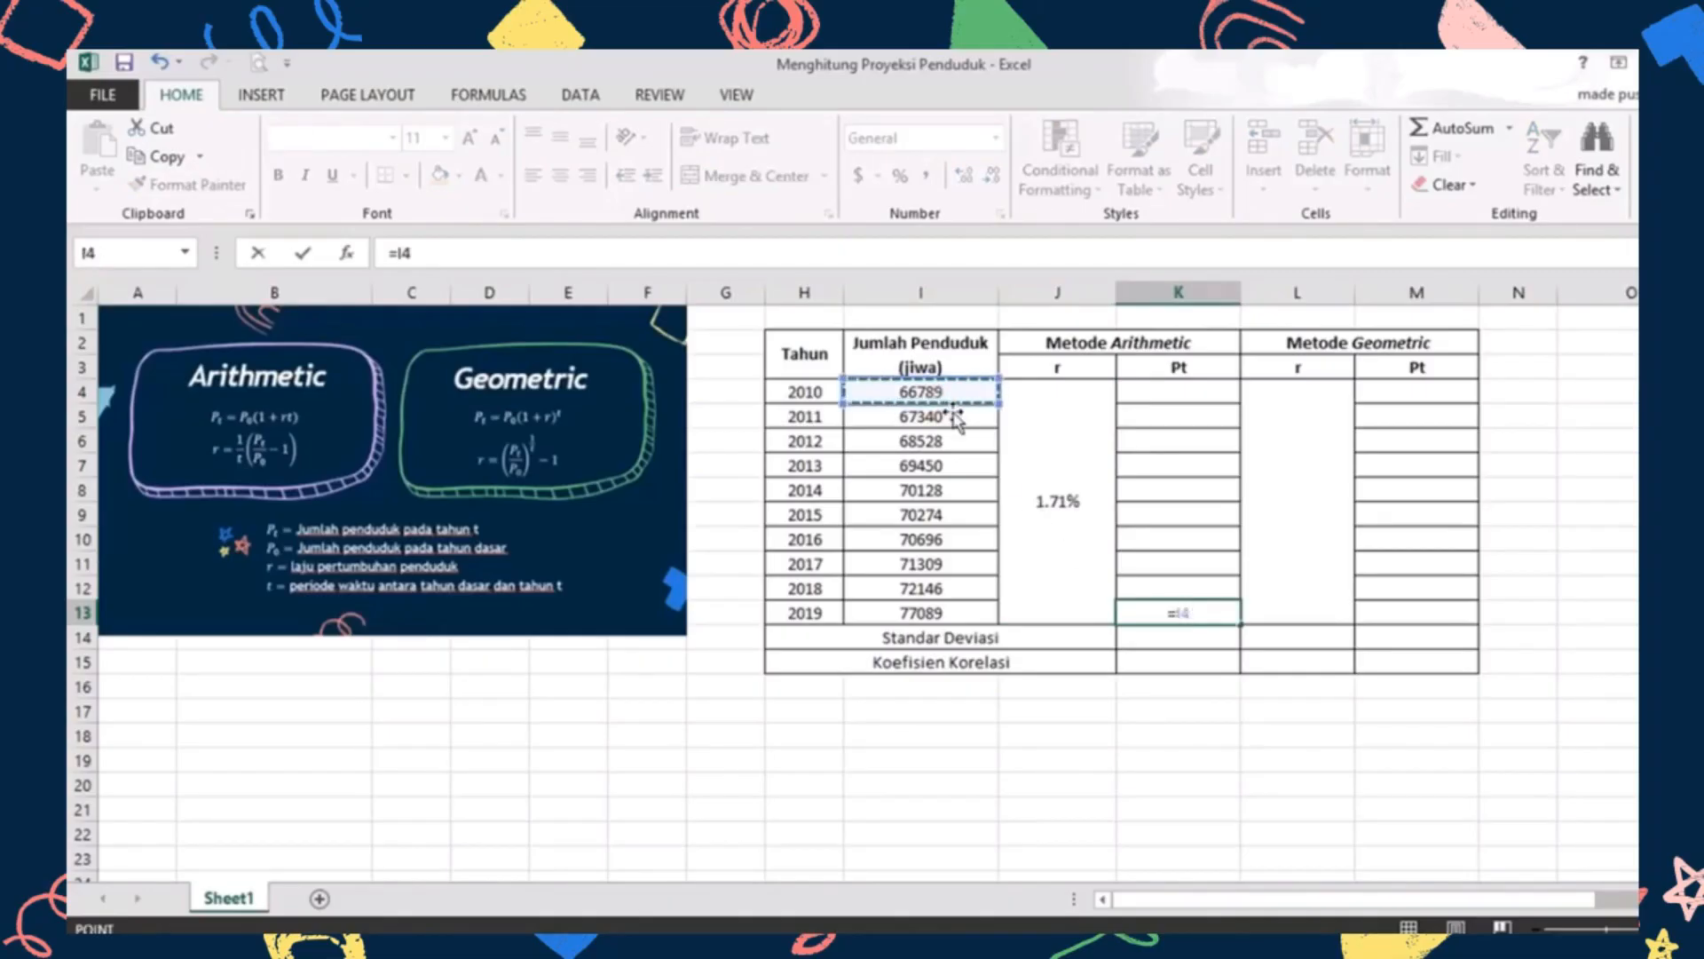
type("*(1+")
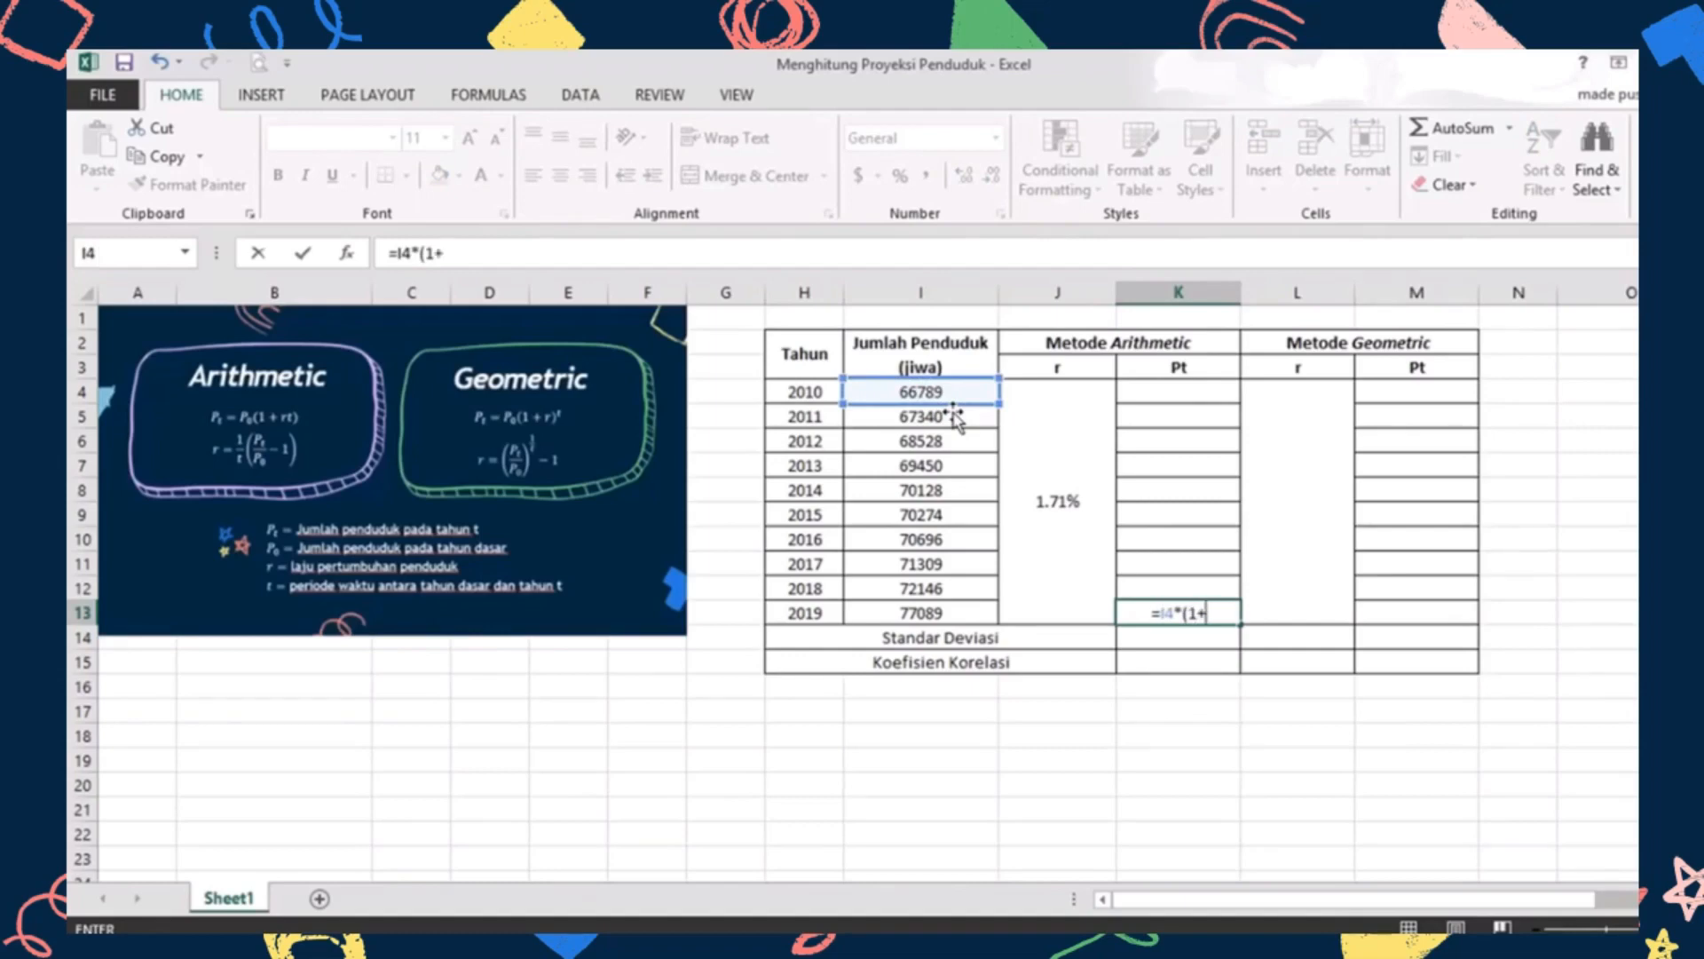
left_click(1055, 480)
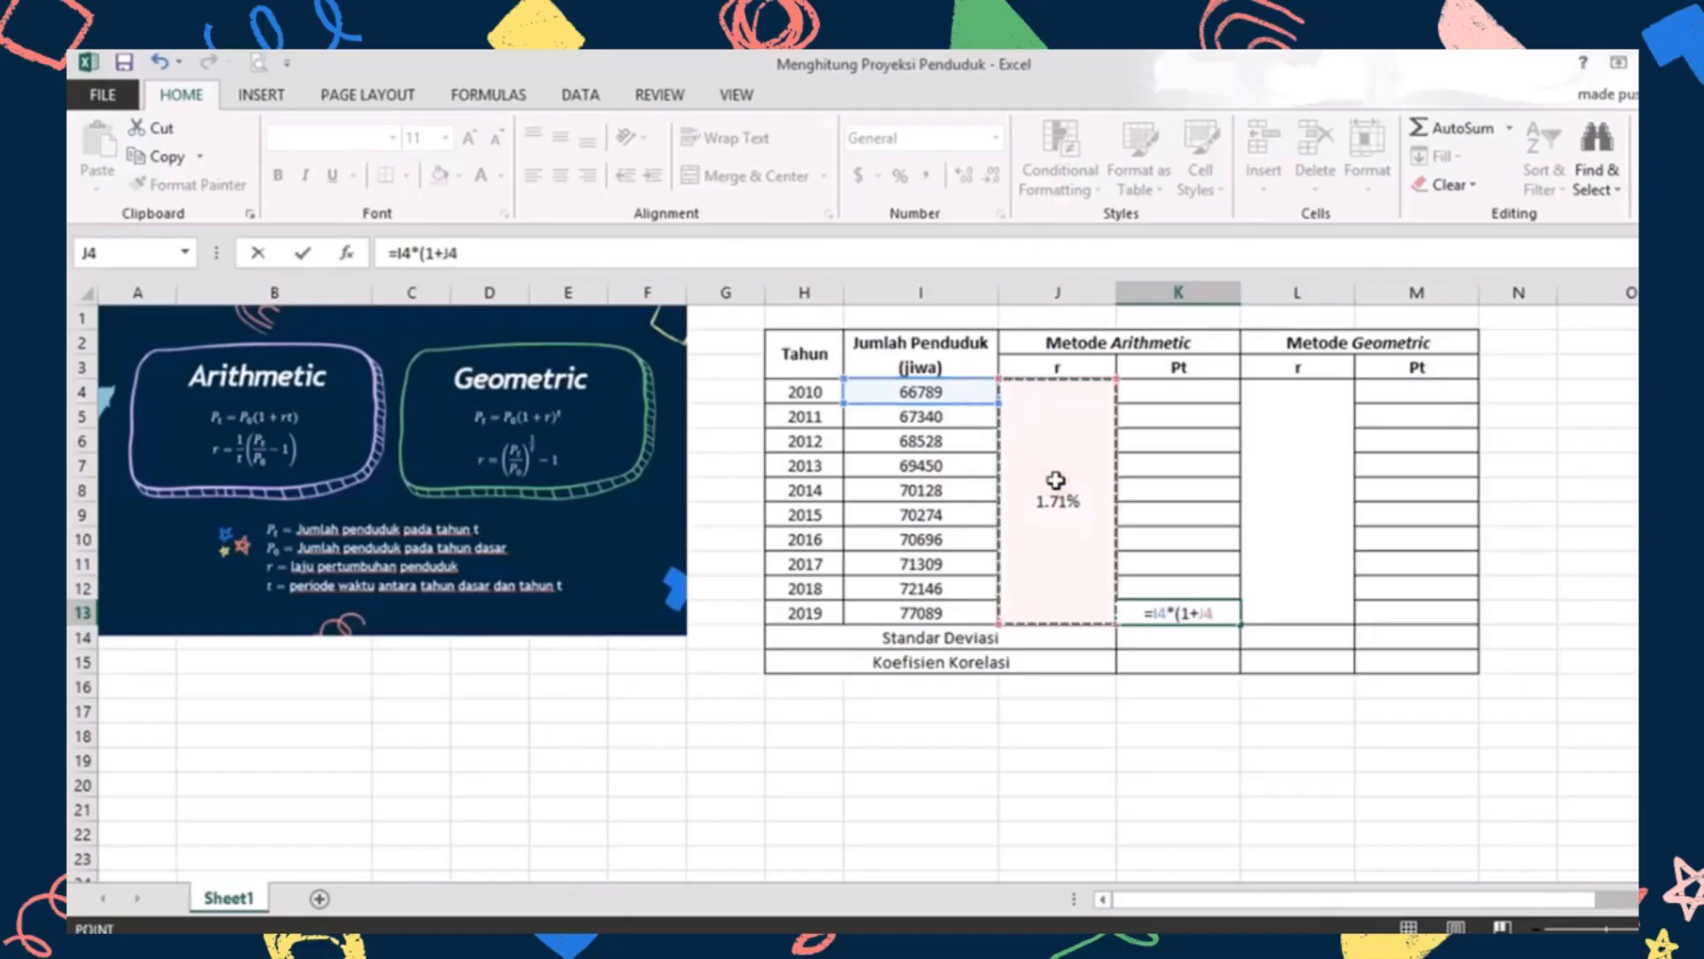
type("(")
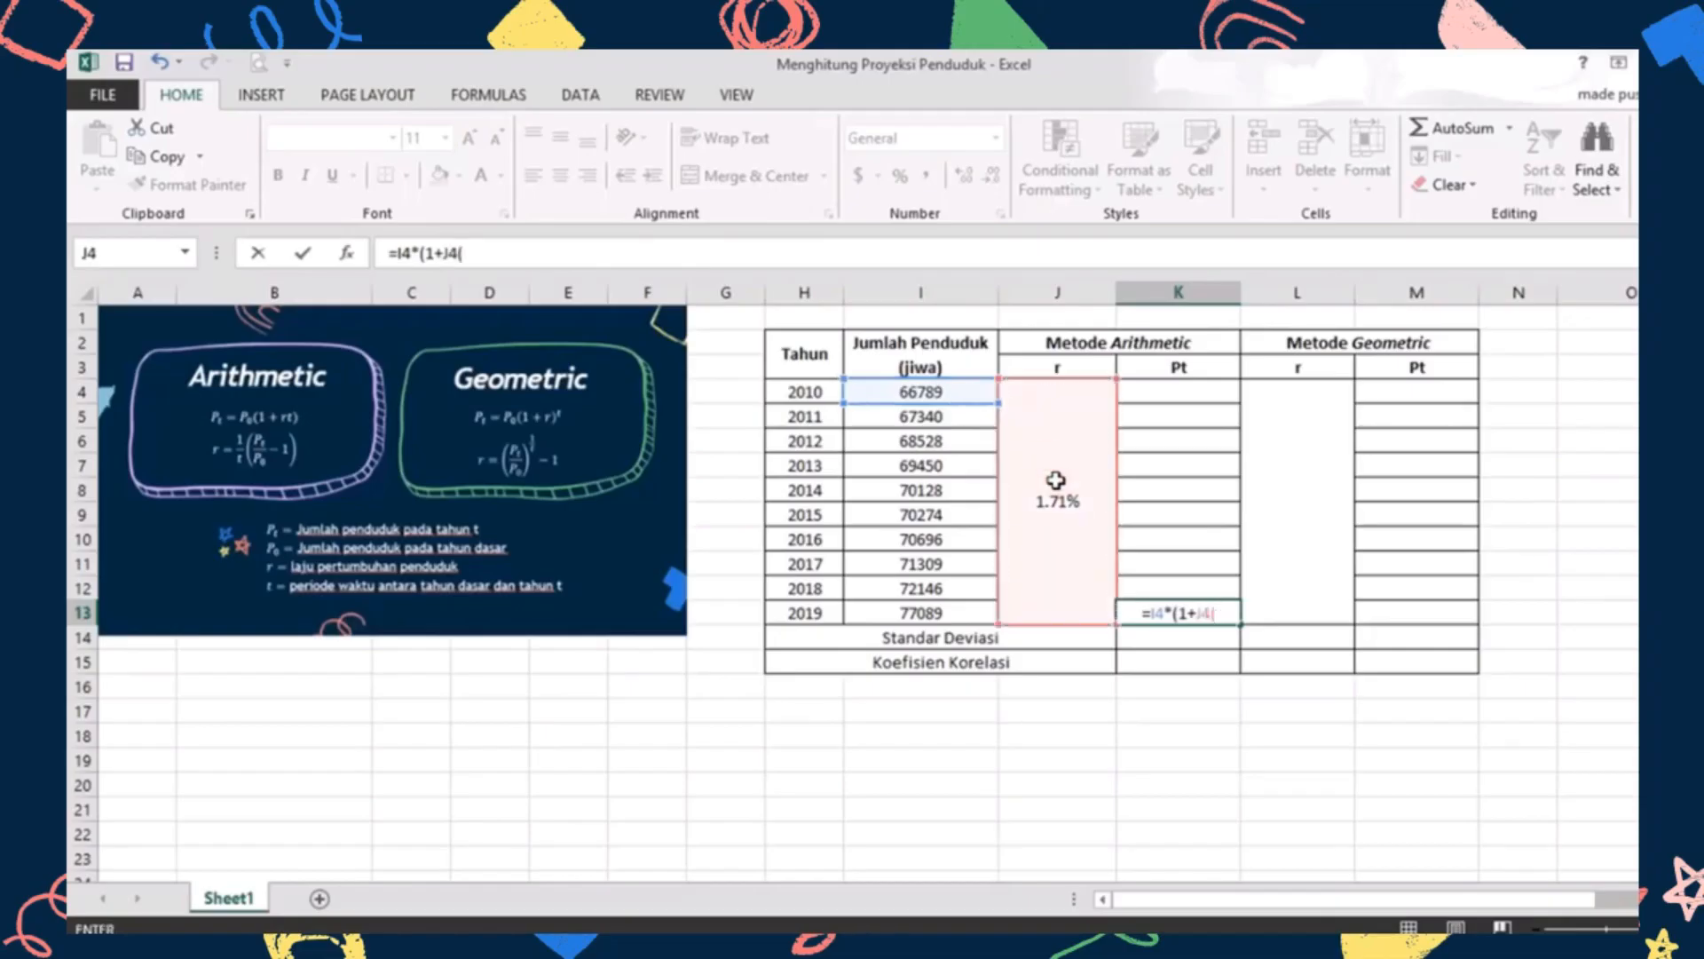
key("BackSpace")
type("*(")
left_click(826, 621)
type("-")
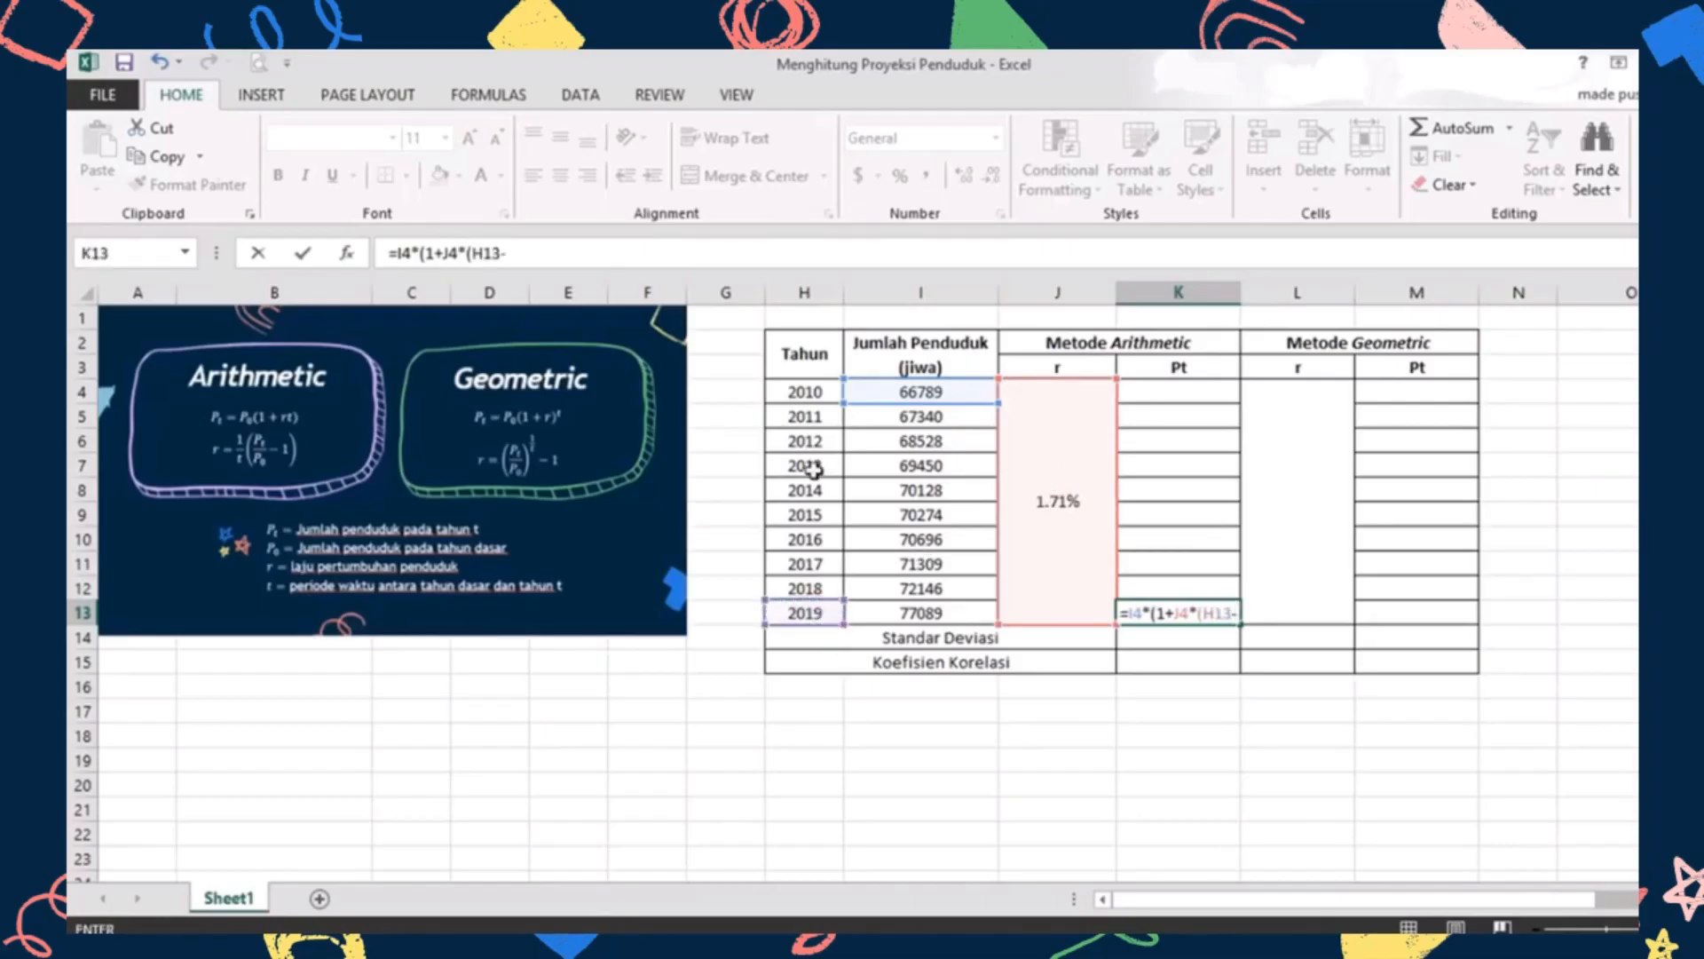
left_click(815, 398)
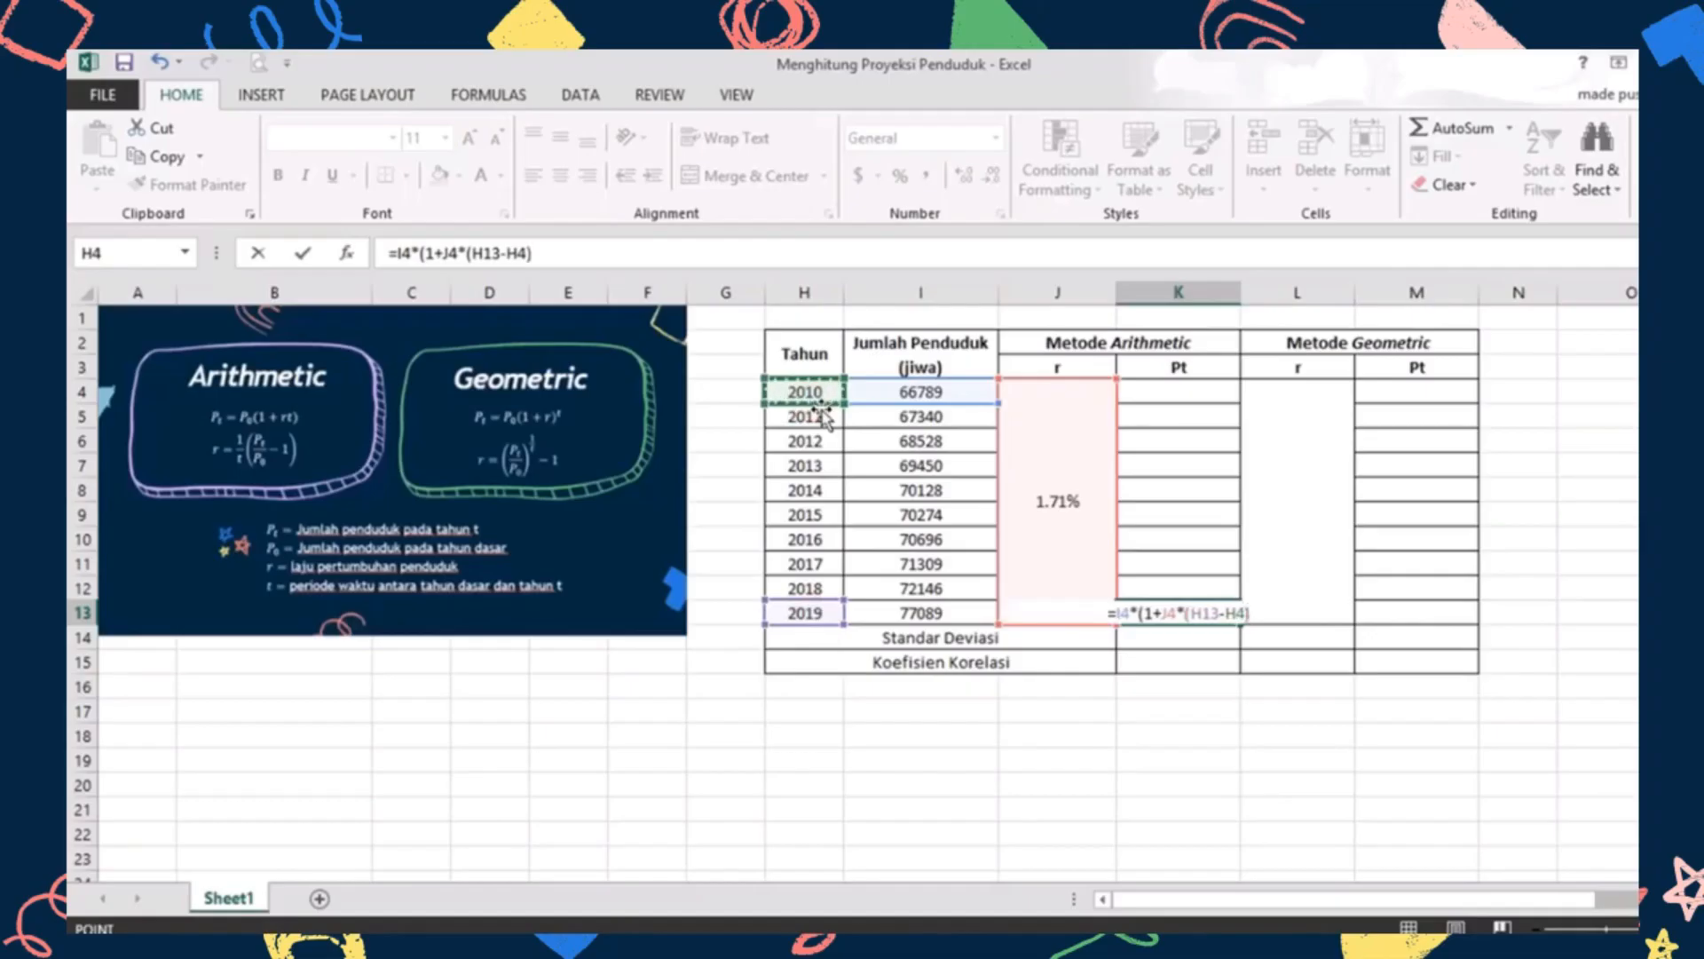
type("))")
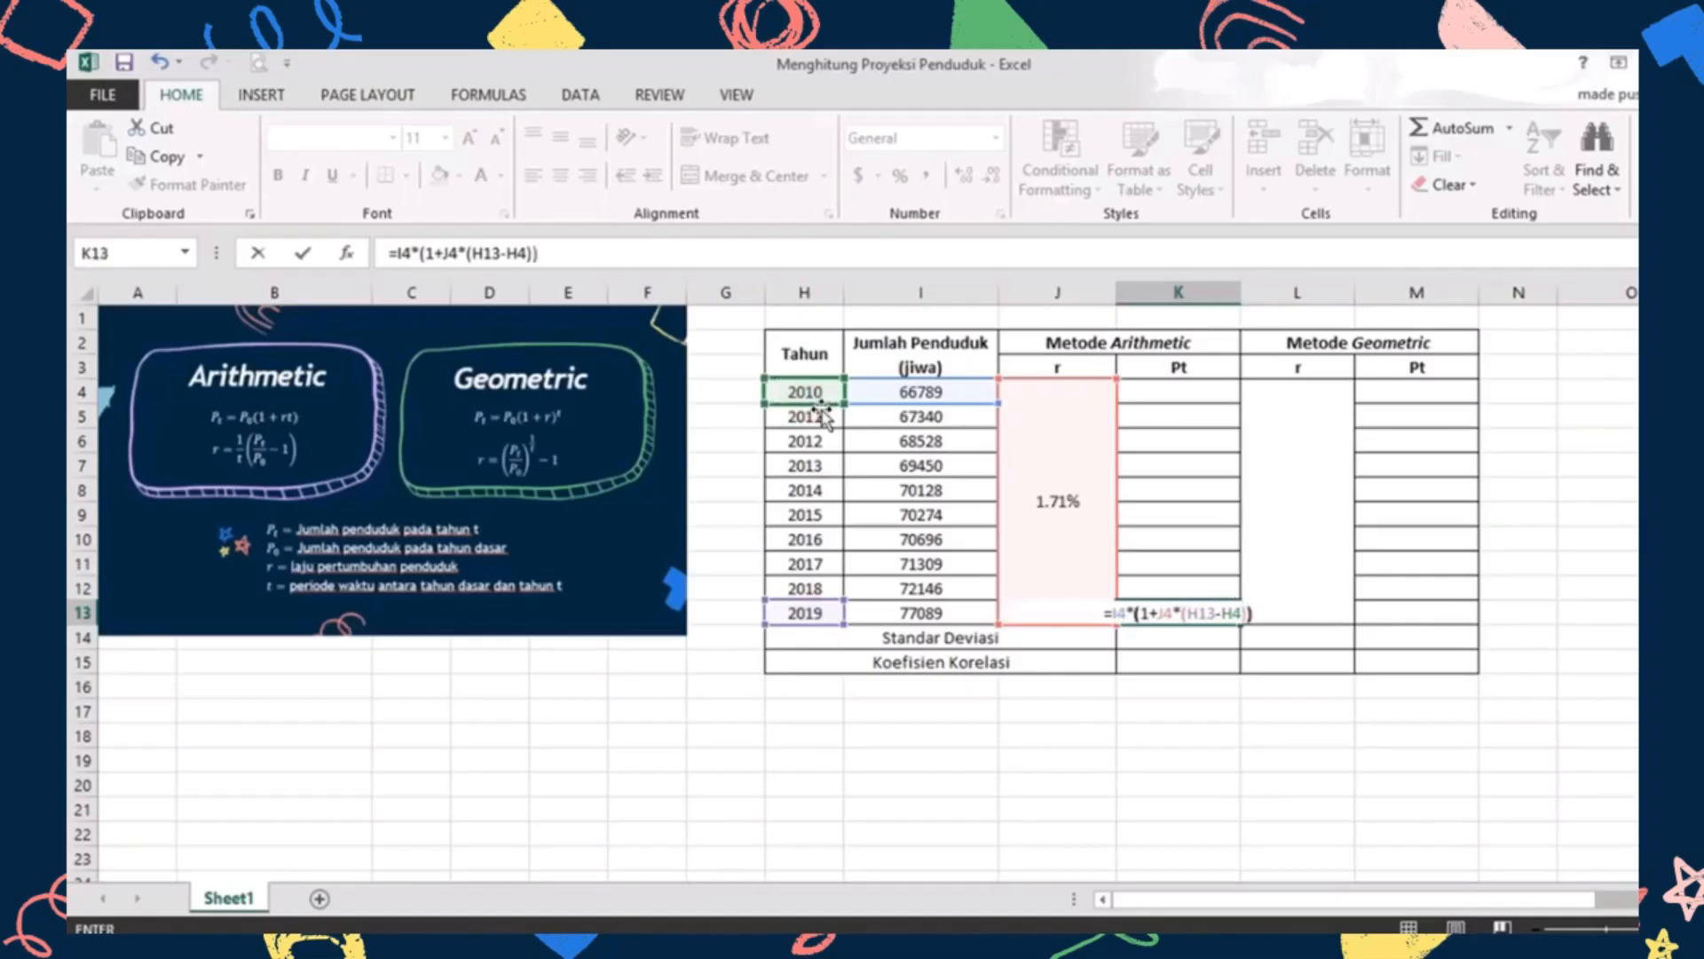
key("Return")
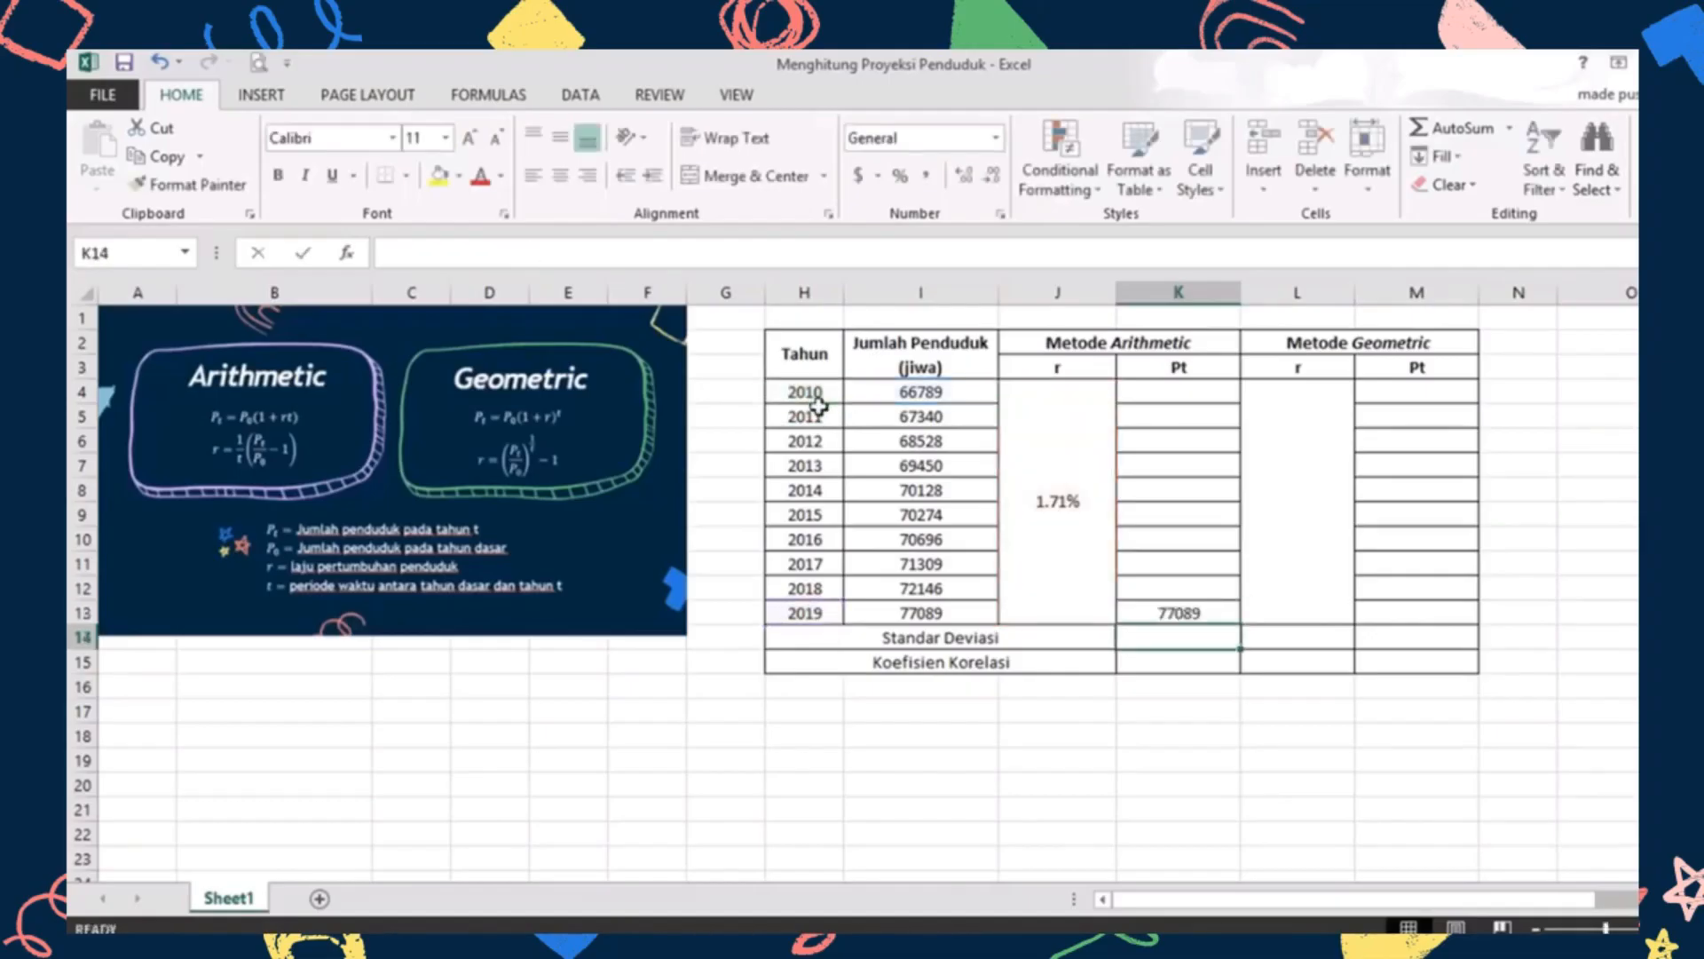
Make the I4, J4 and H4 references in K13 absolute, so the formula reads =$I$4*(1+$J$4*(H13-$H$4))
left_click(1200, 617)
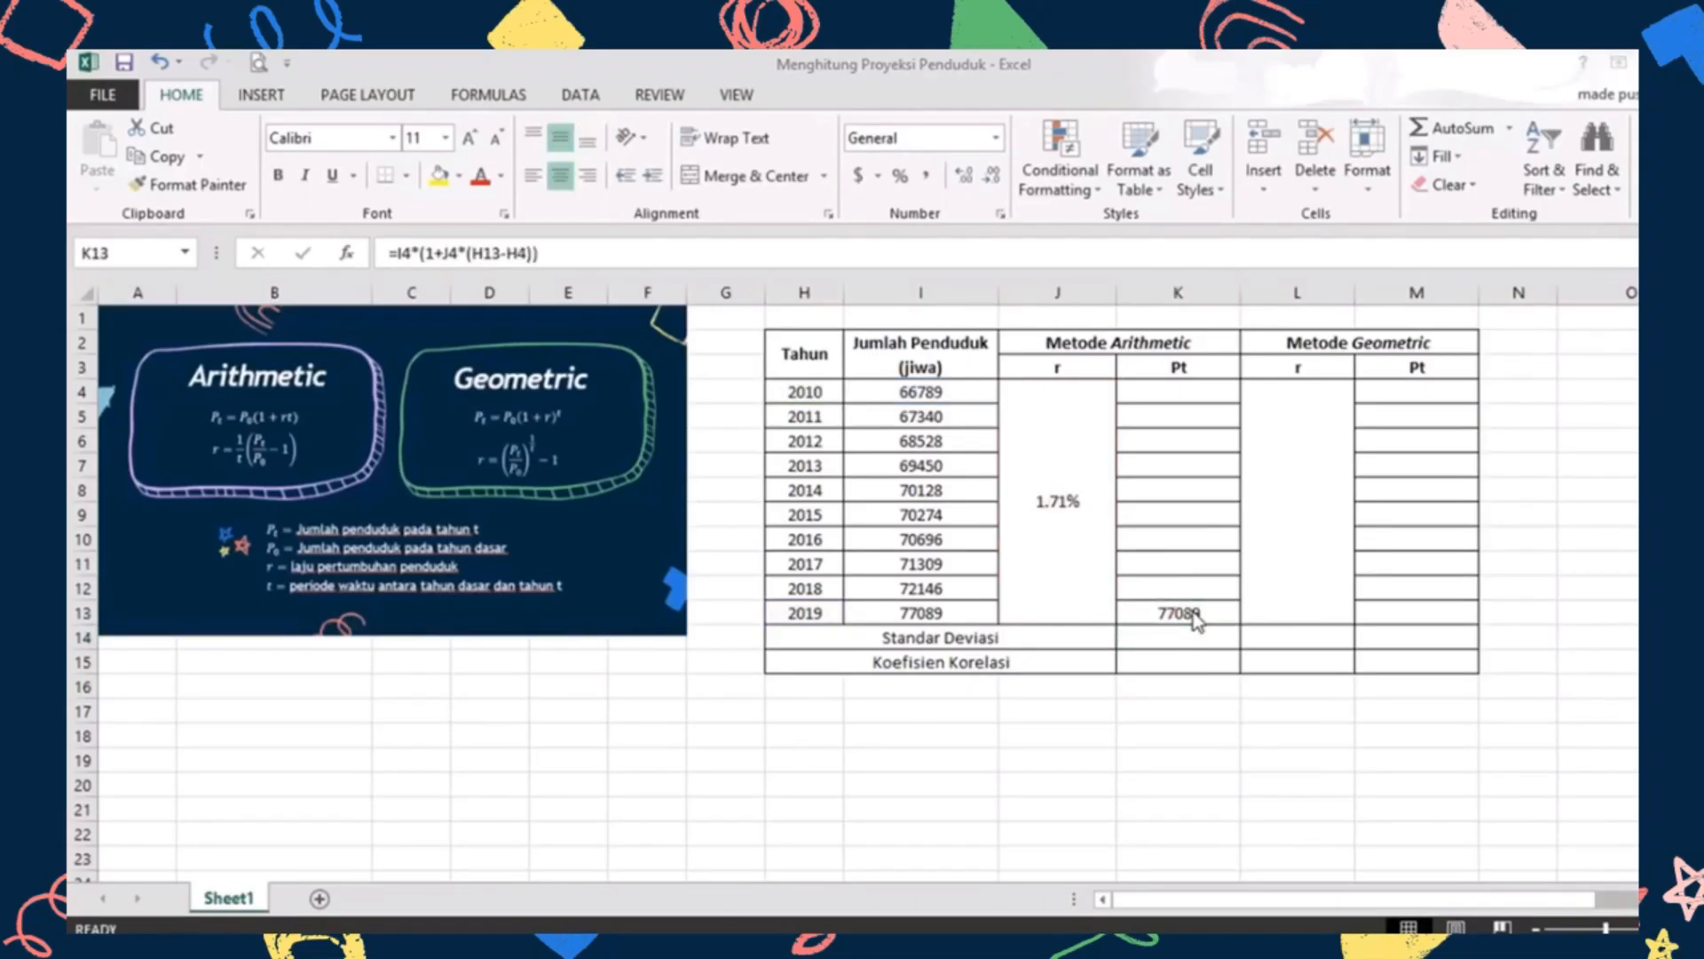
left_click(1208, 616)
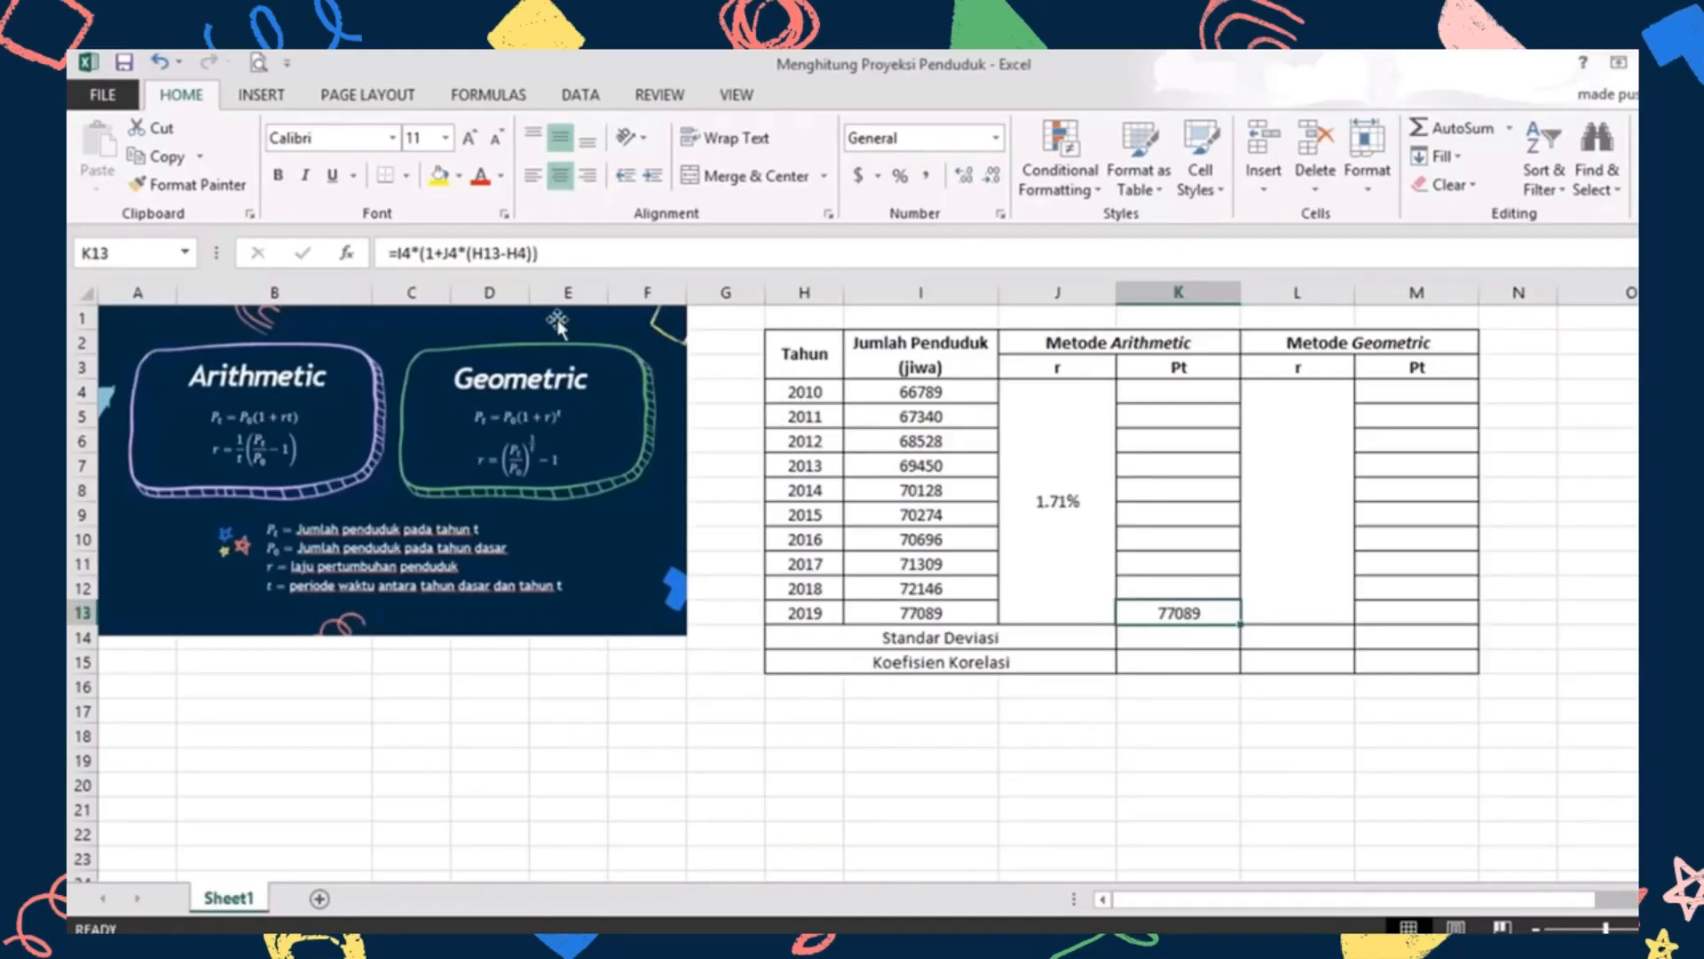
left_click(418, 262)
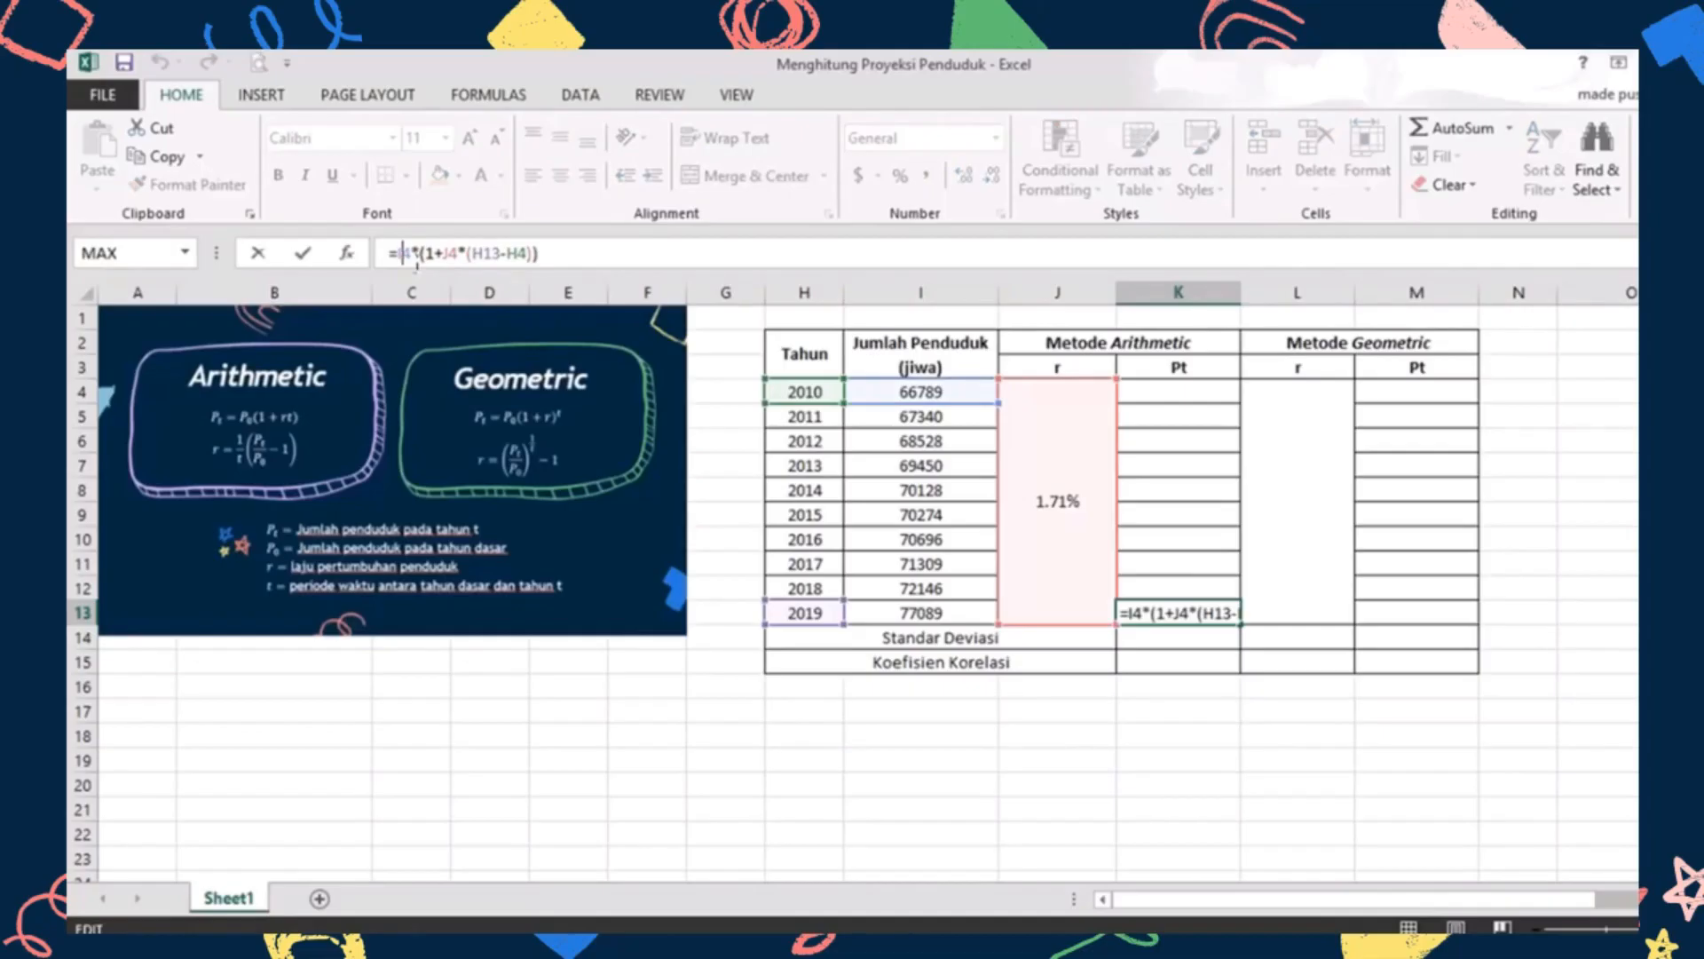
key("F4")
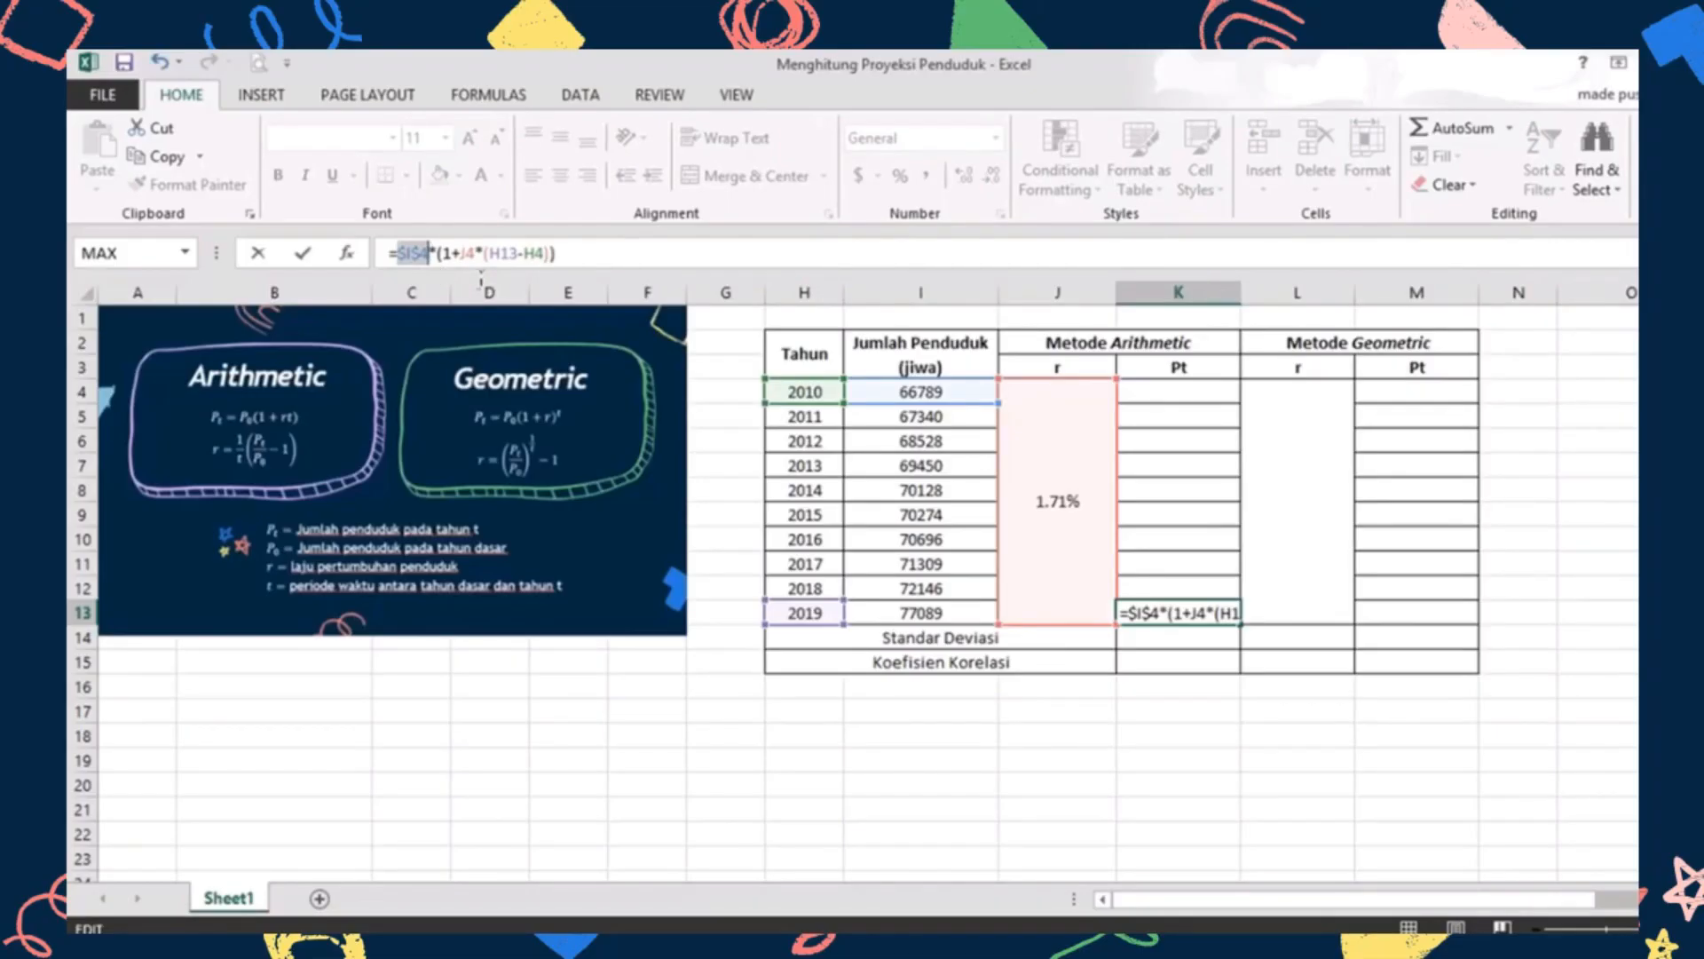
left_click(479, 255)
key("F4")
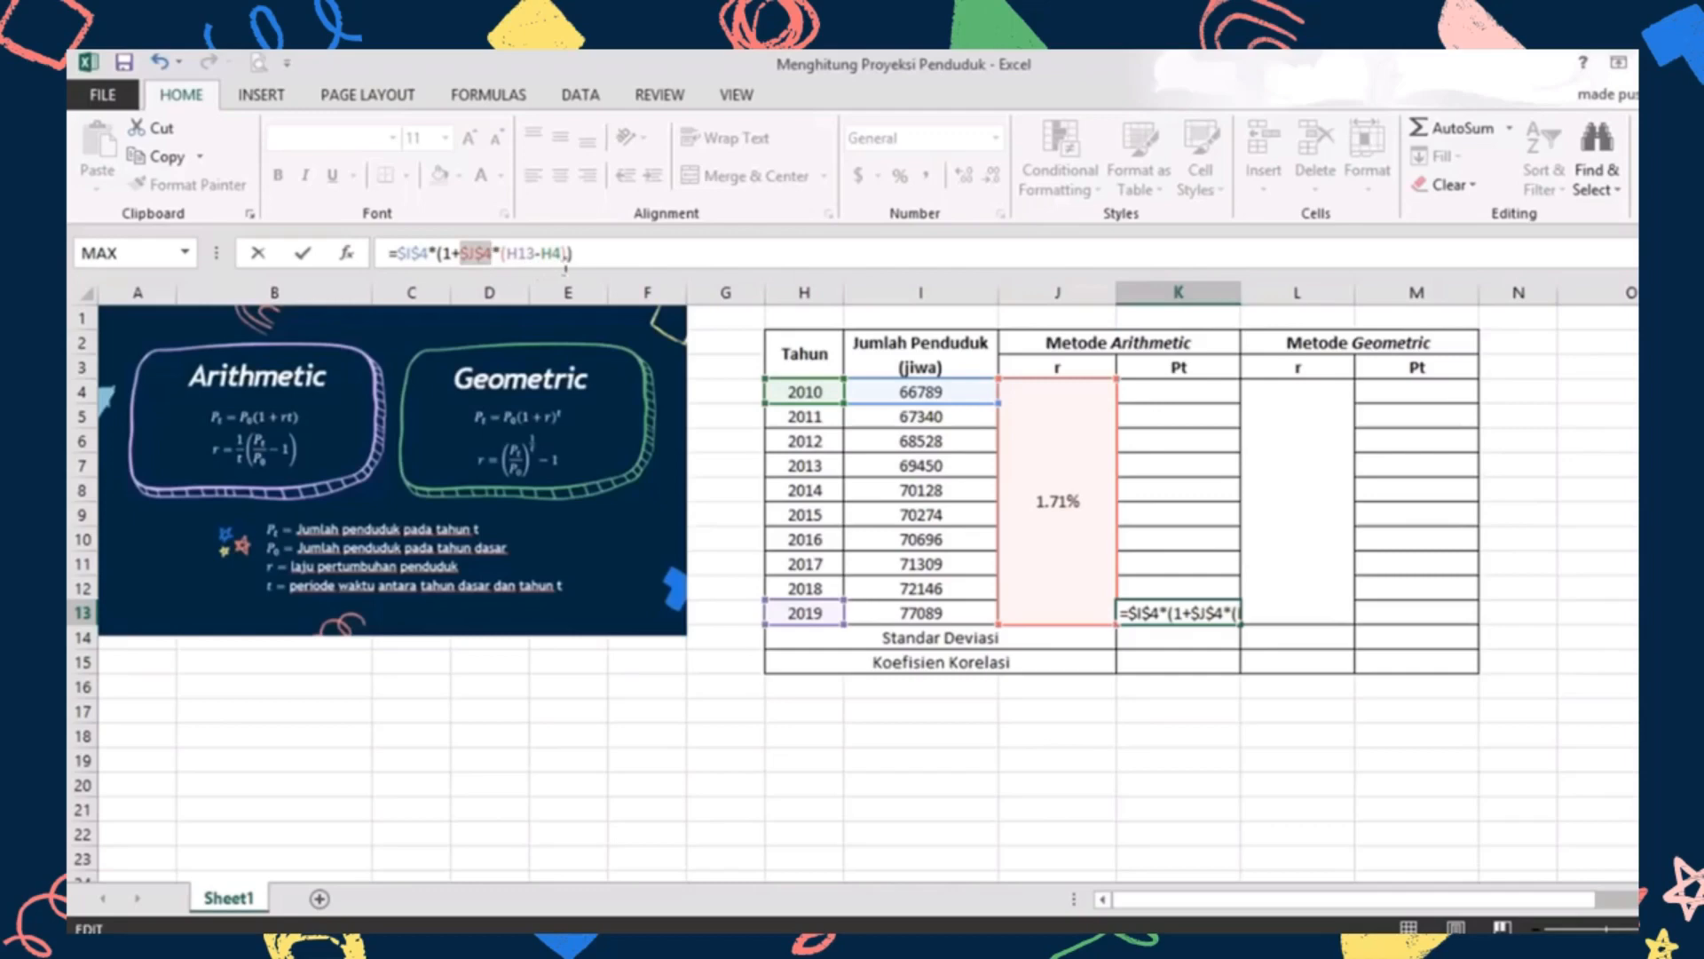
left_click(566, 255)
key("F4")
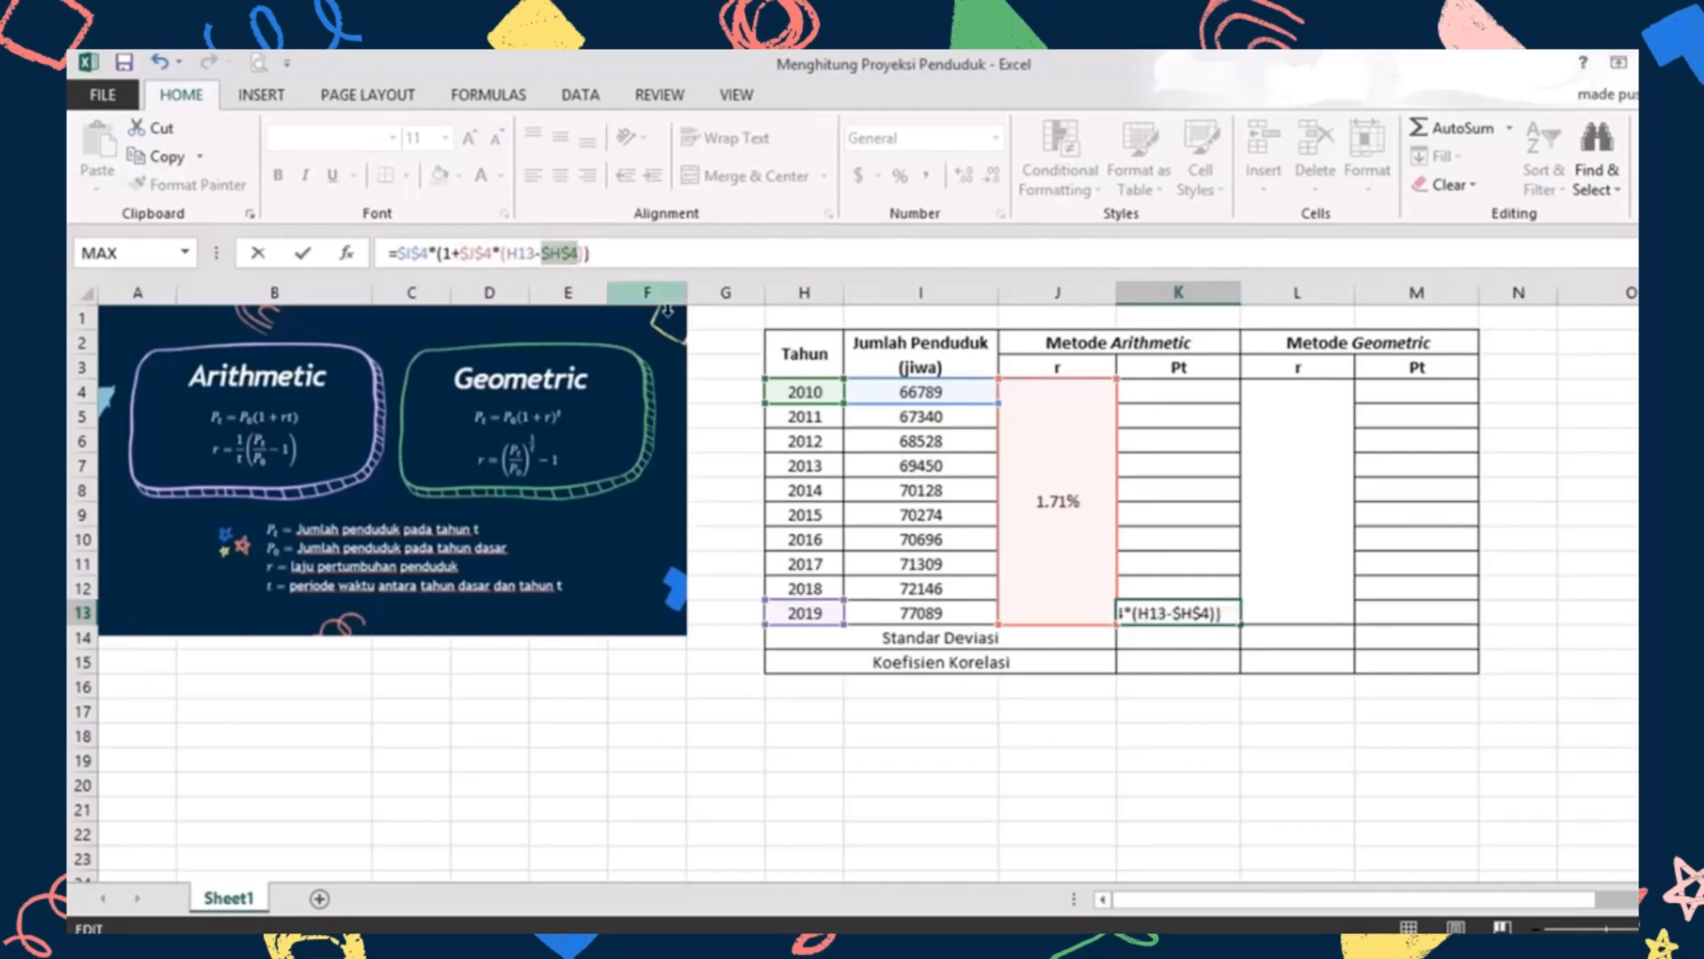
key("Return")
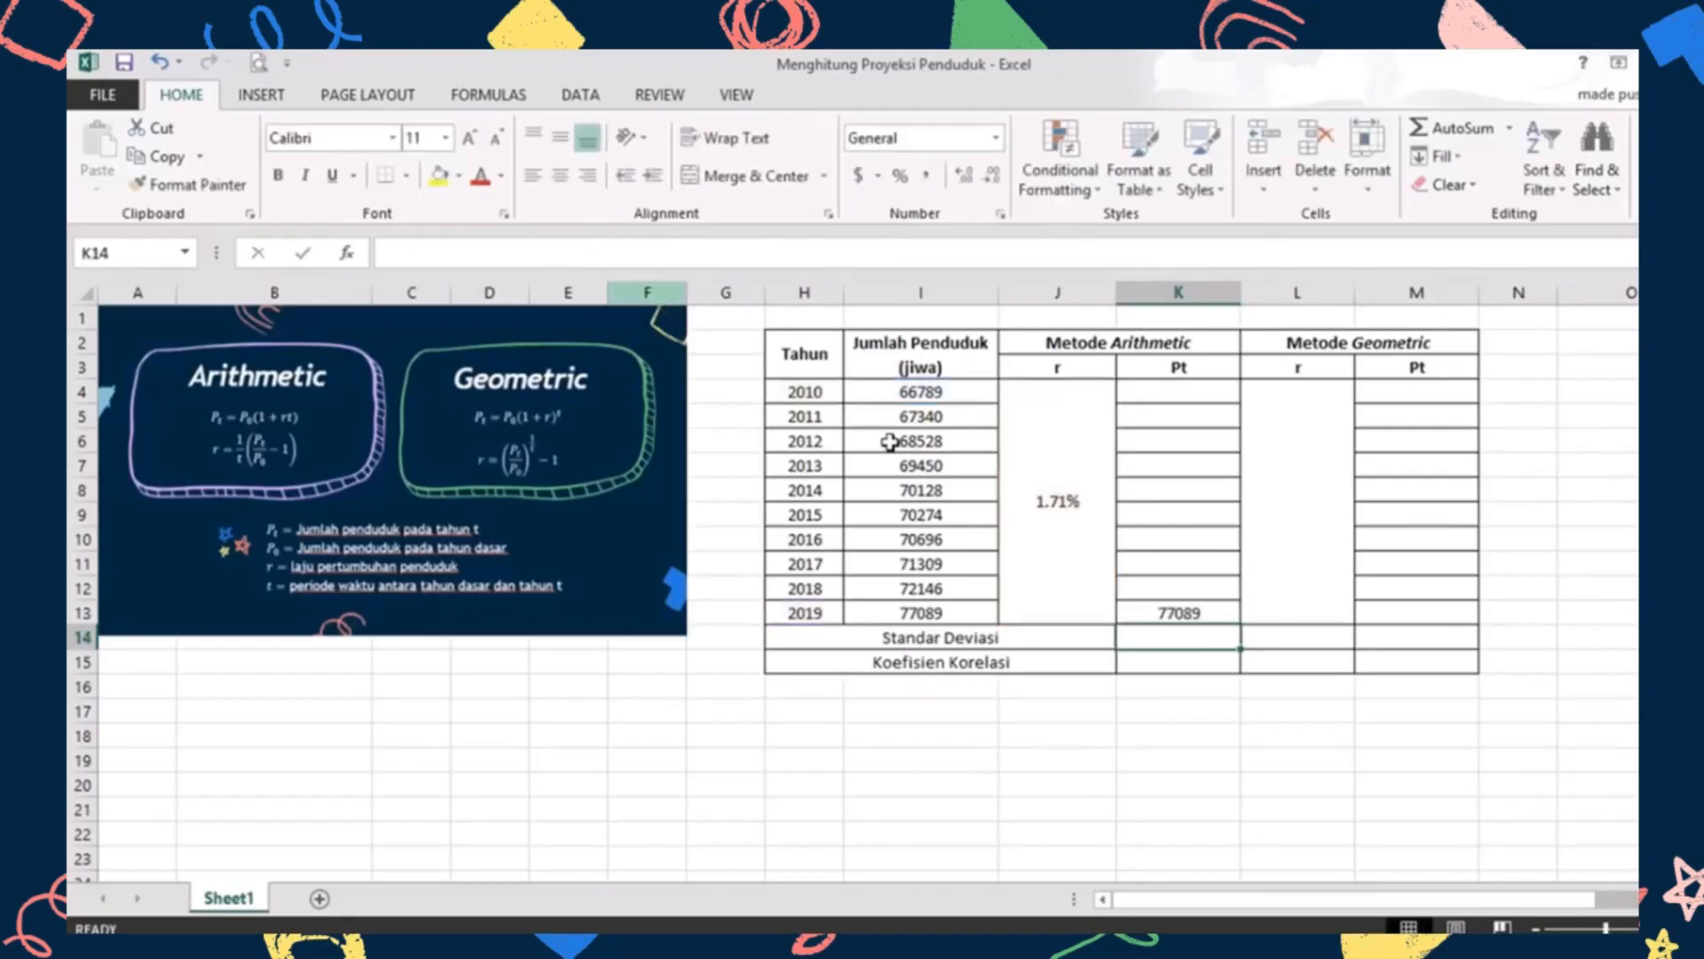
Fill the arithmetic projection formula from K13 up through K4 and display the values in K4:K13 with no decimal places
left_click(1216, 621)
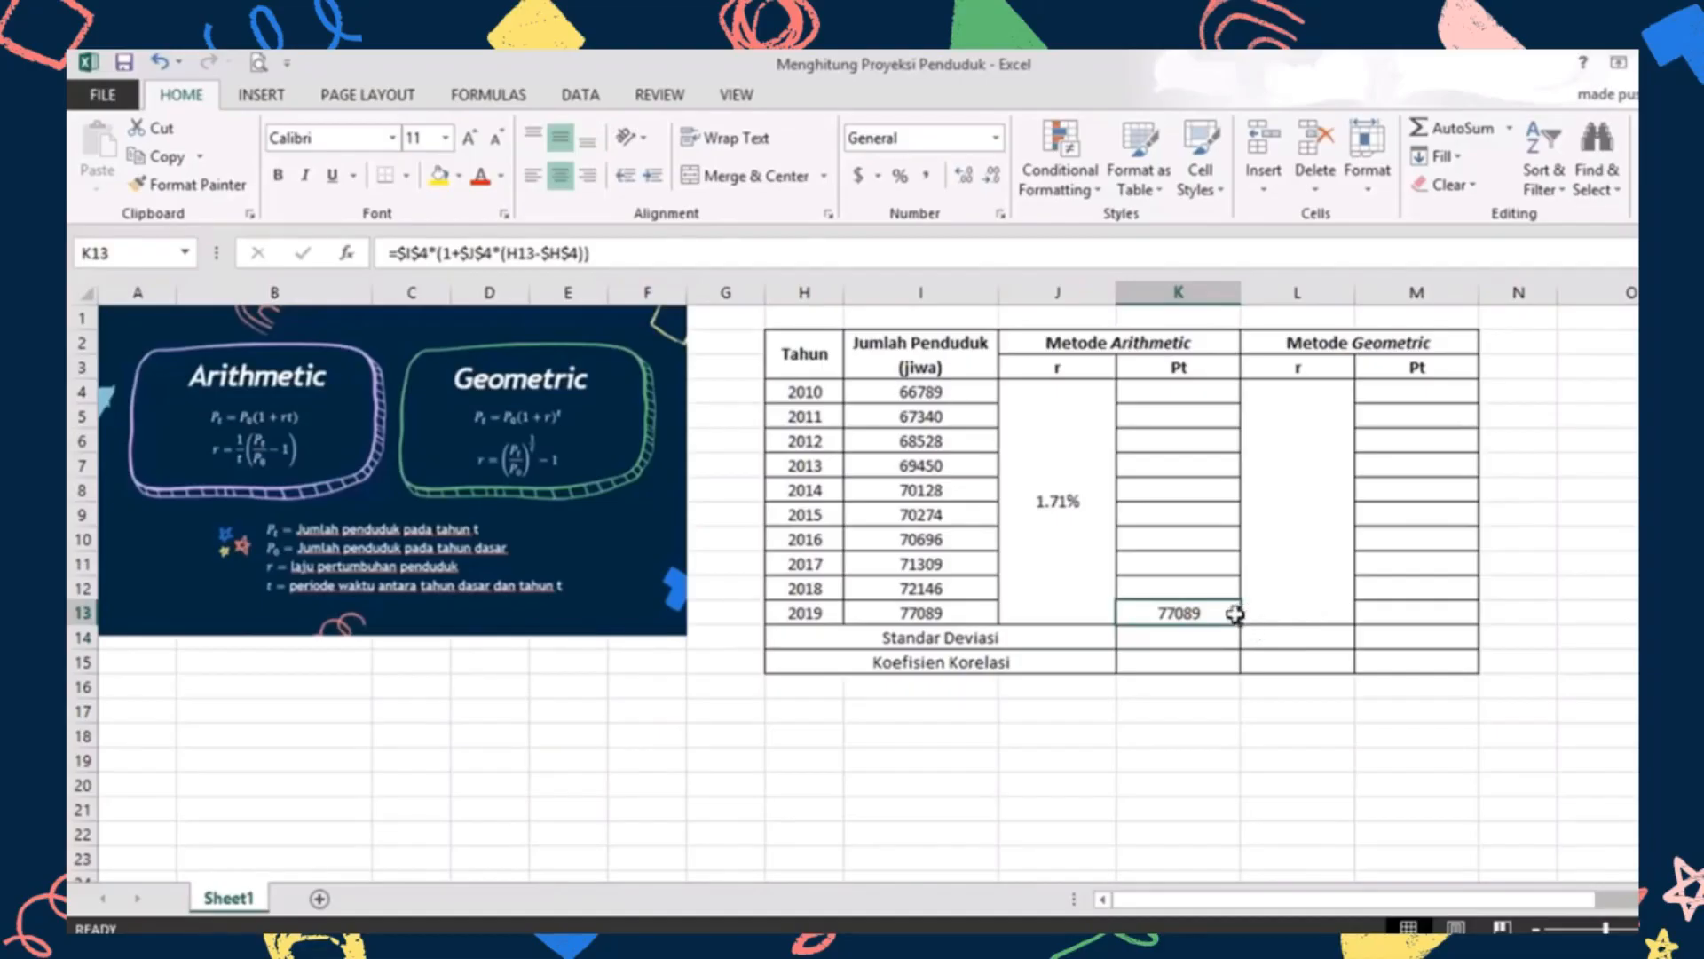
left_click_drag(1249, 627, 1232, 387)
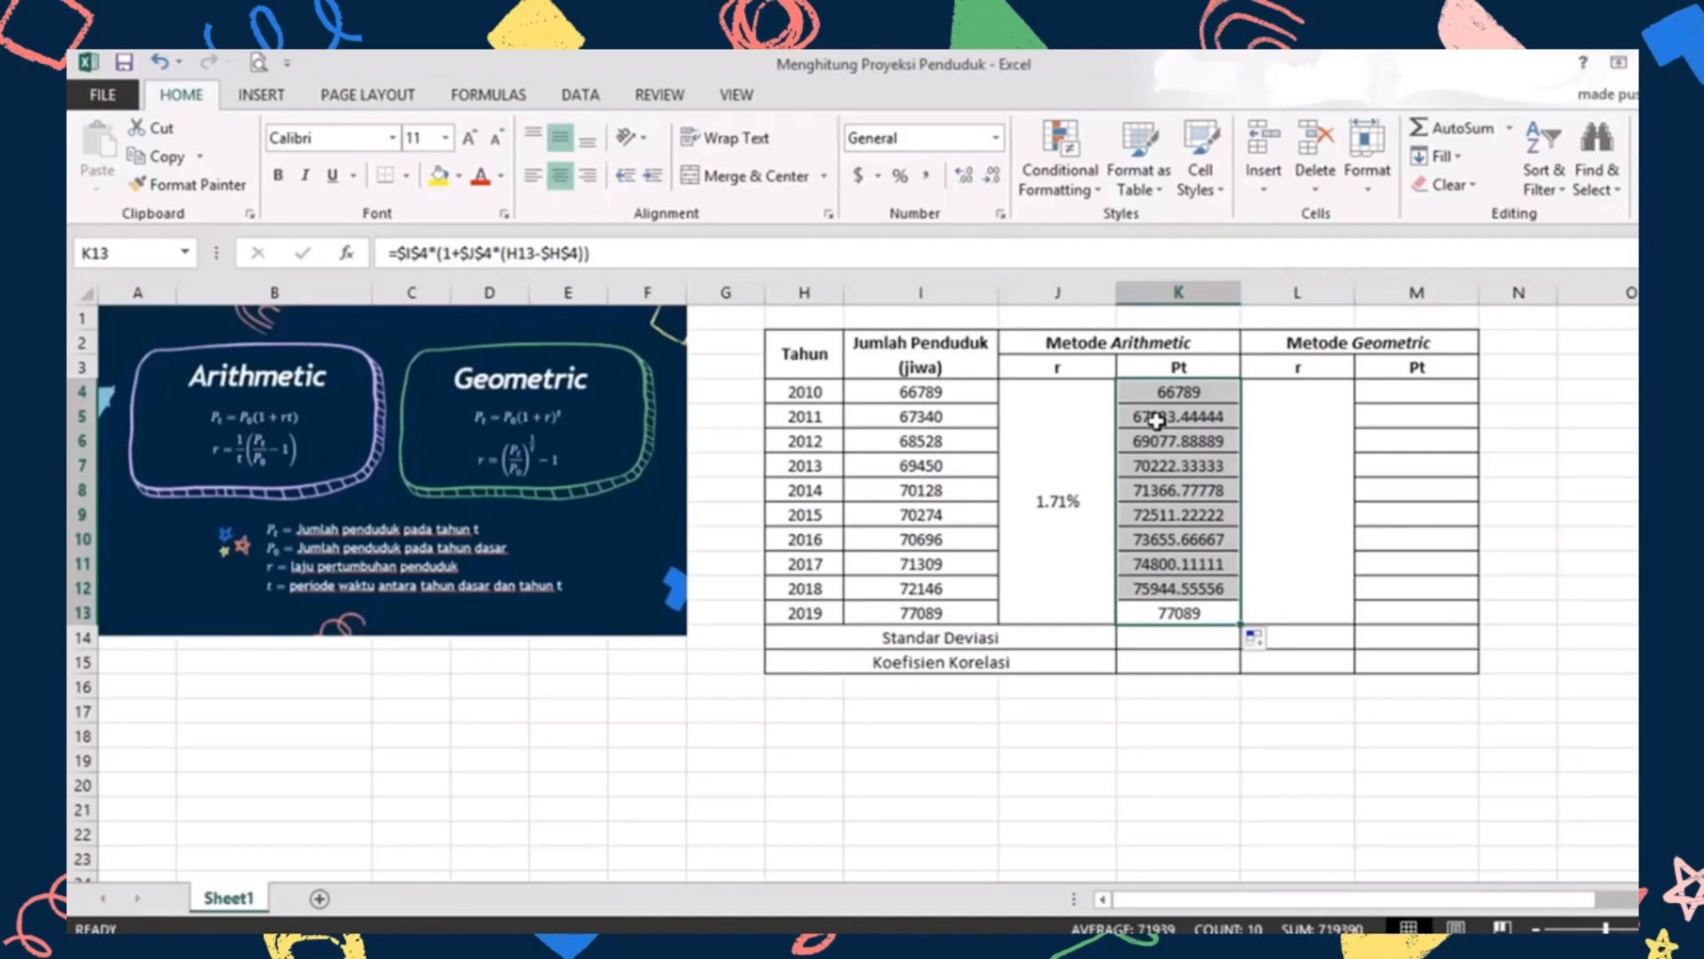
left_click(991, 177)
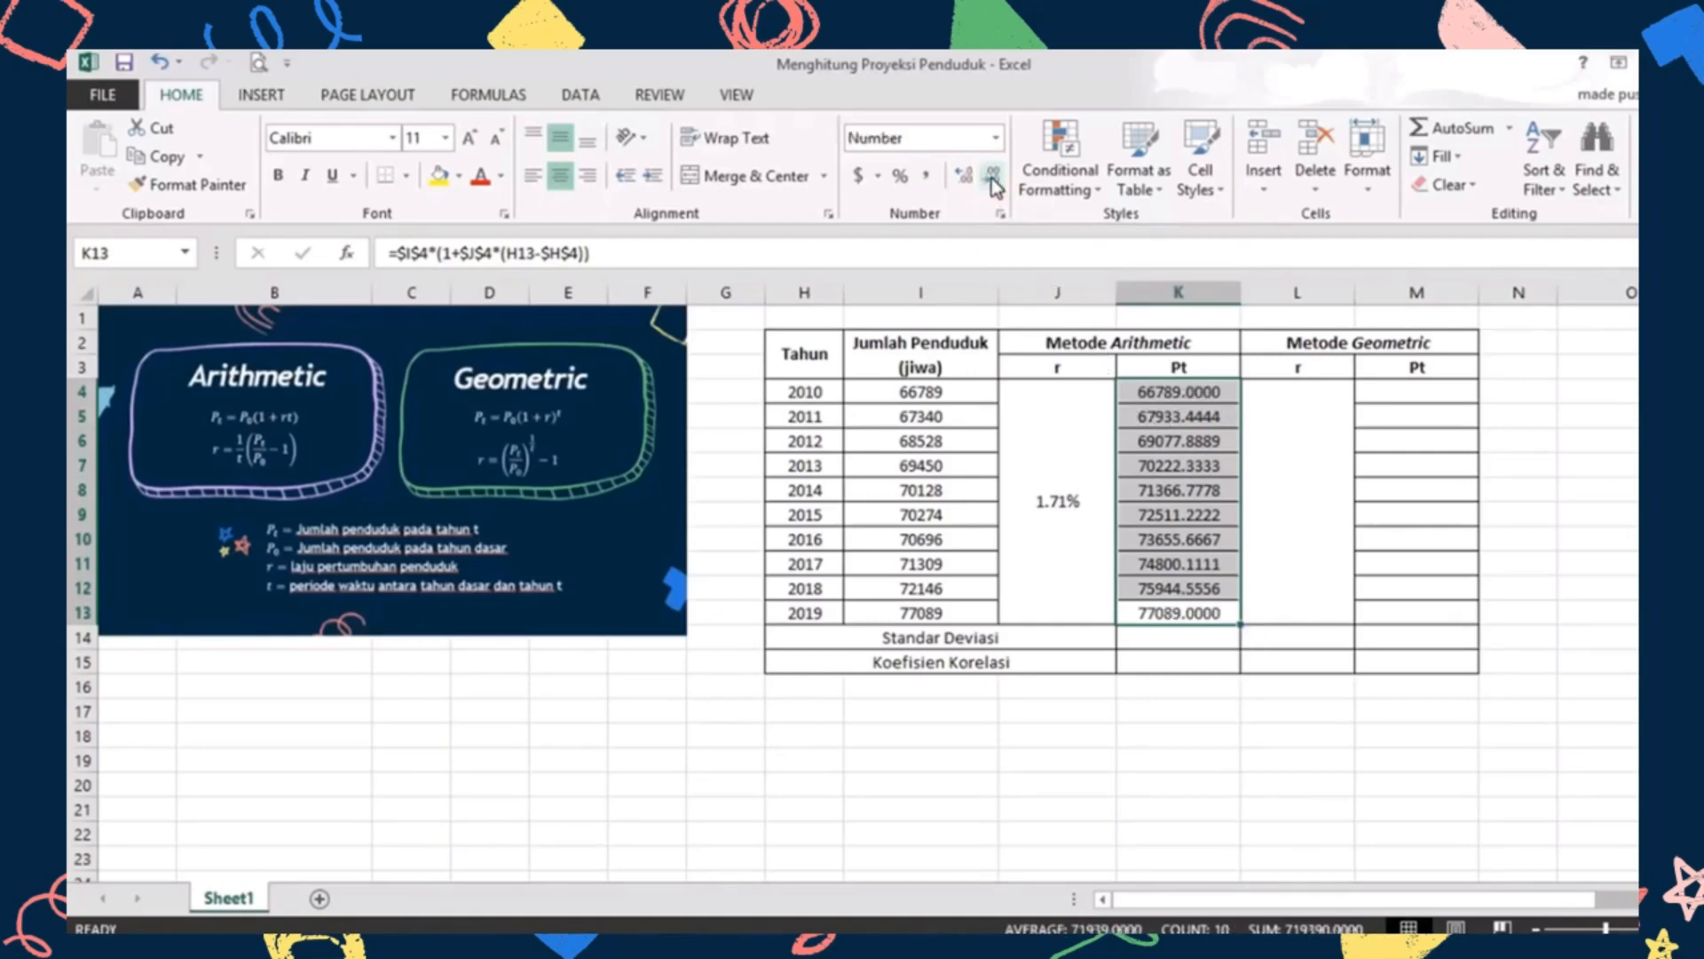
left_click(993, 177)
left_click(992, 177)
left_click(992, 176)
left_click(993, 177)
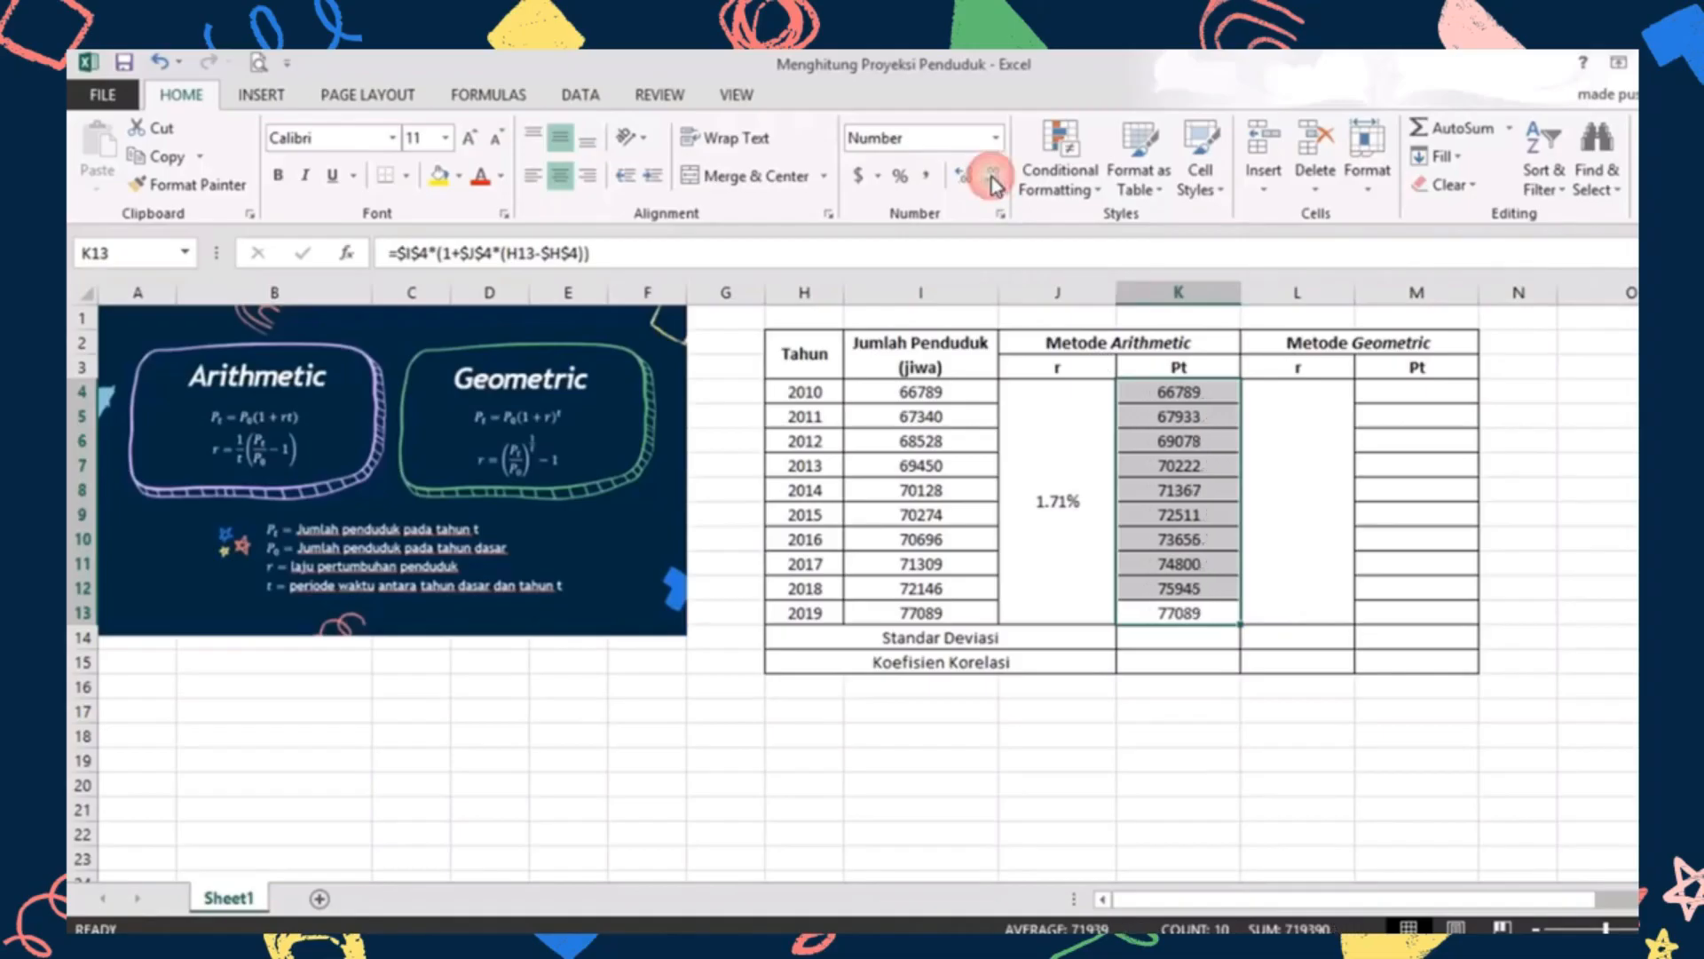
Write the geometric growth rate formula =(I13/I4)^(1/(H13-H4))-1 in merged cell L4
left_click(1312, 441)
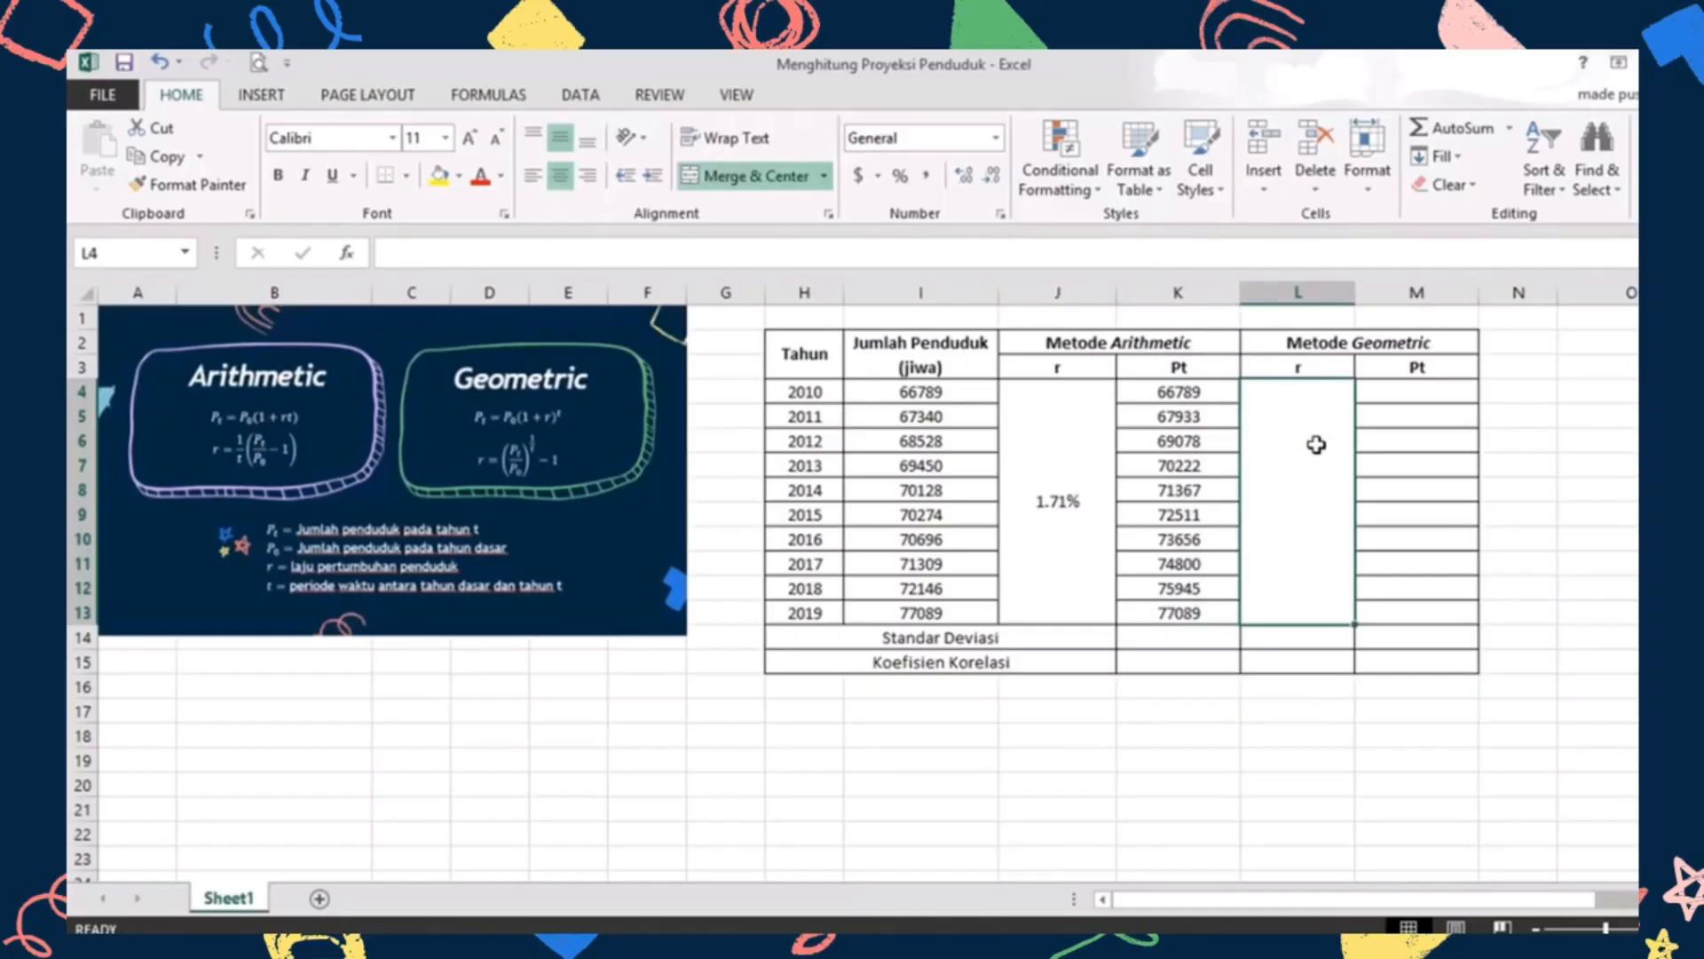
type("=")
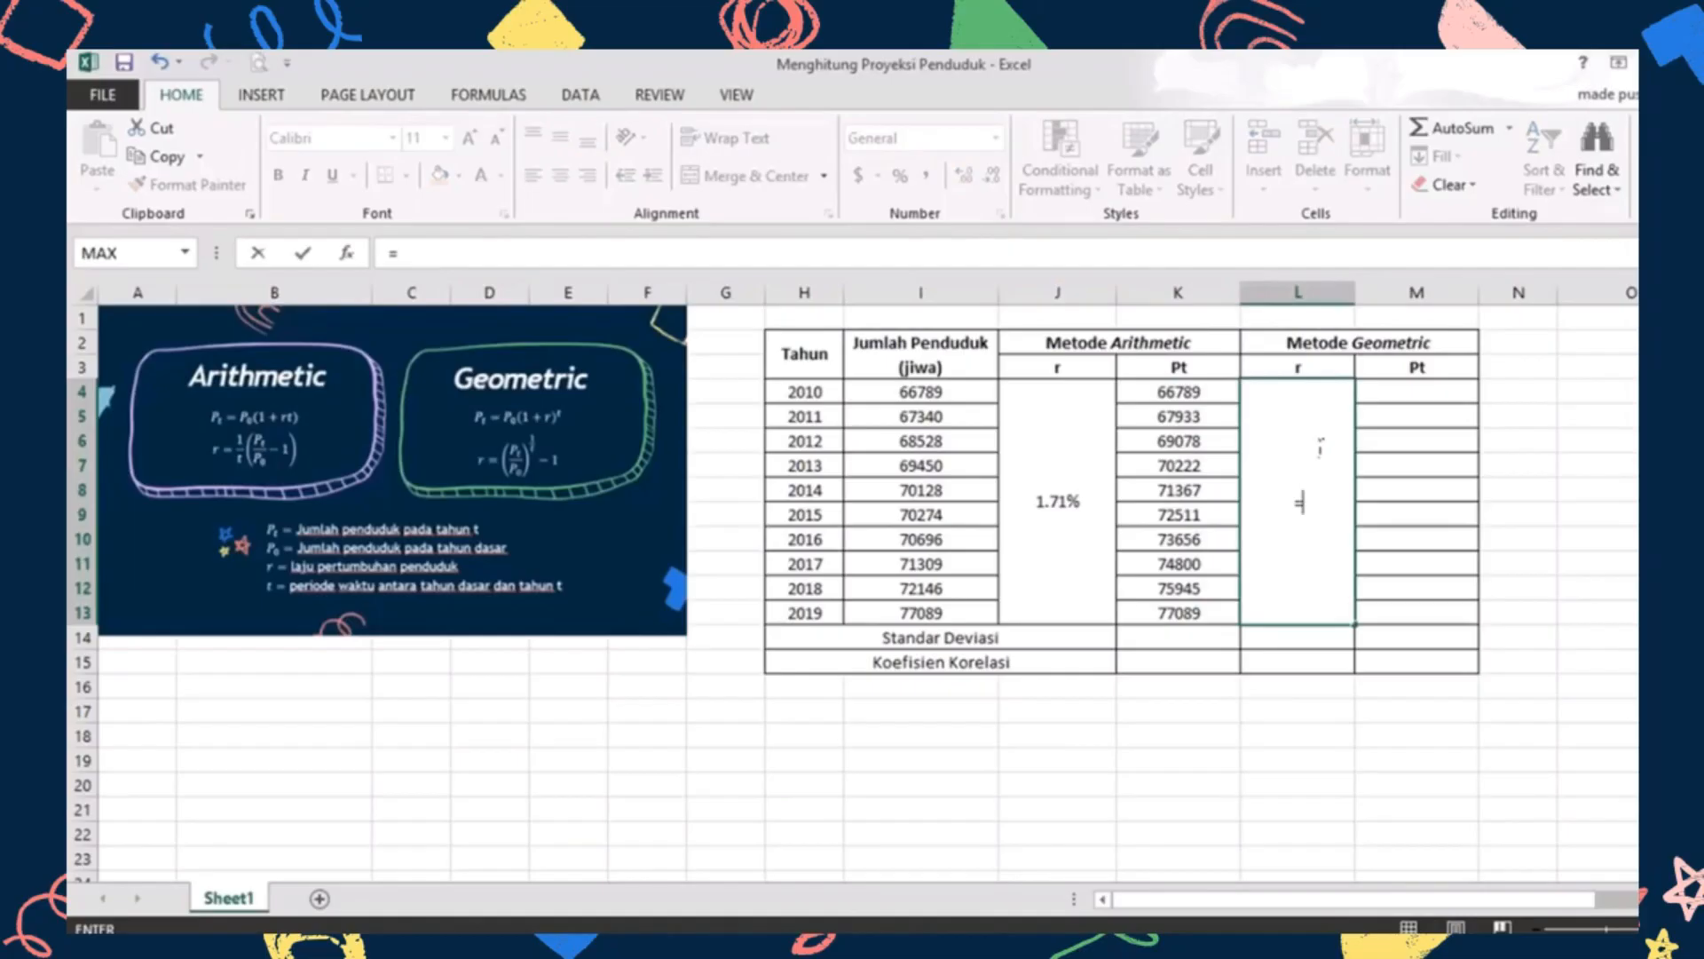
type("(")
left_click(948, 622)
type("/")
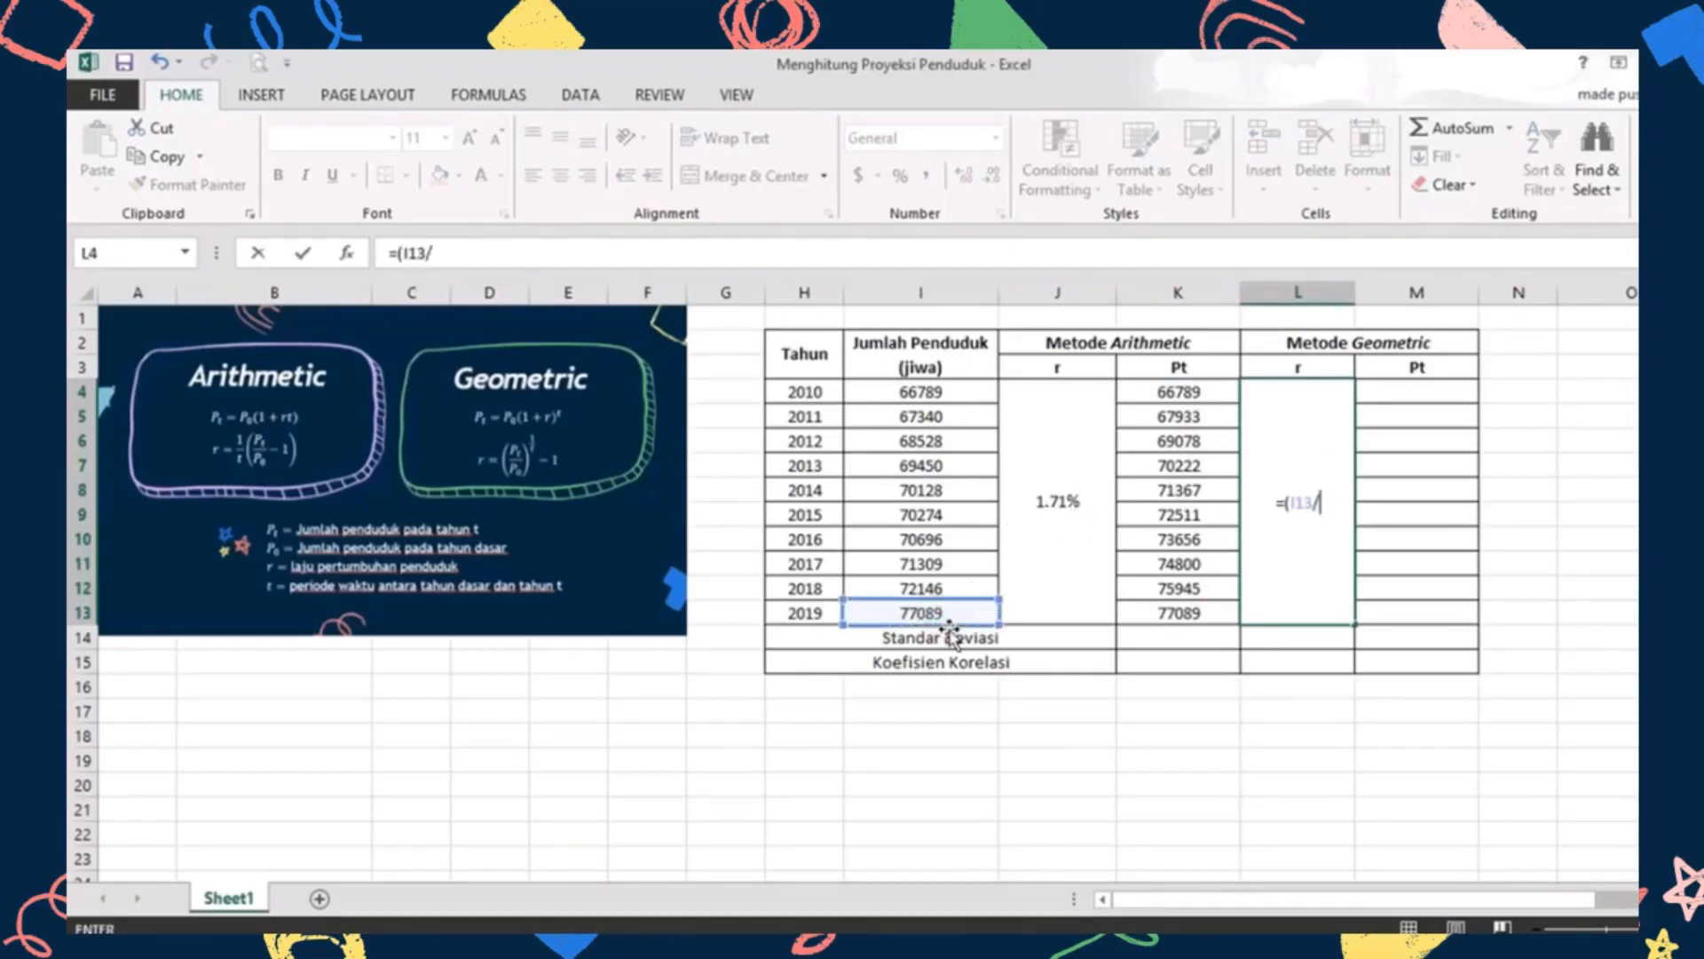
left_click(961, 402)
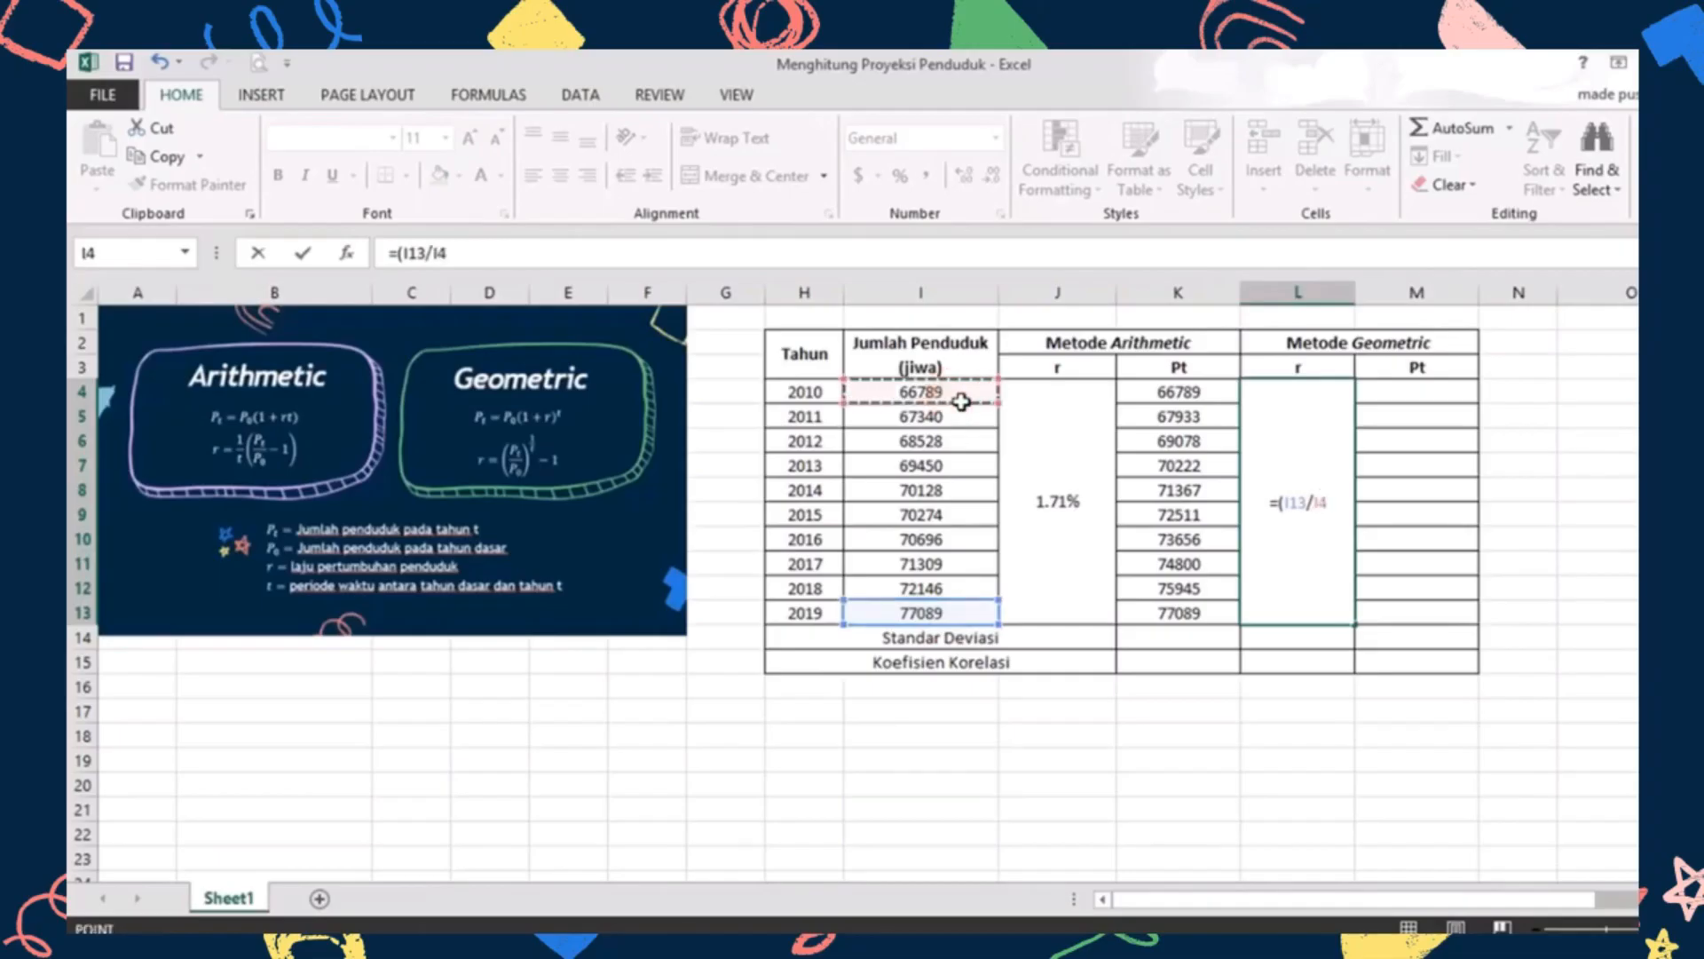
type(")^(")
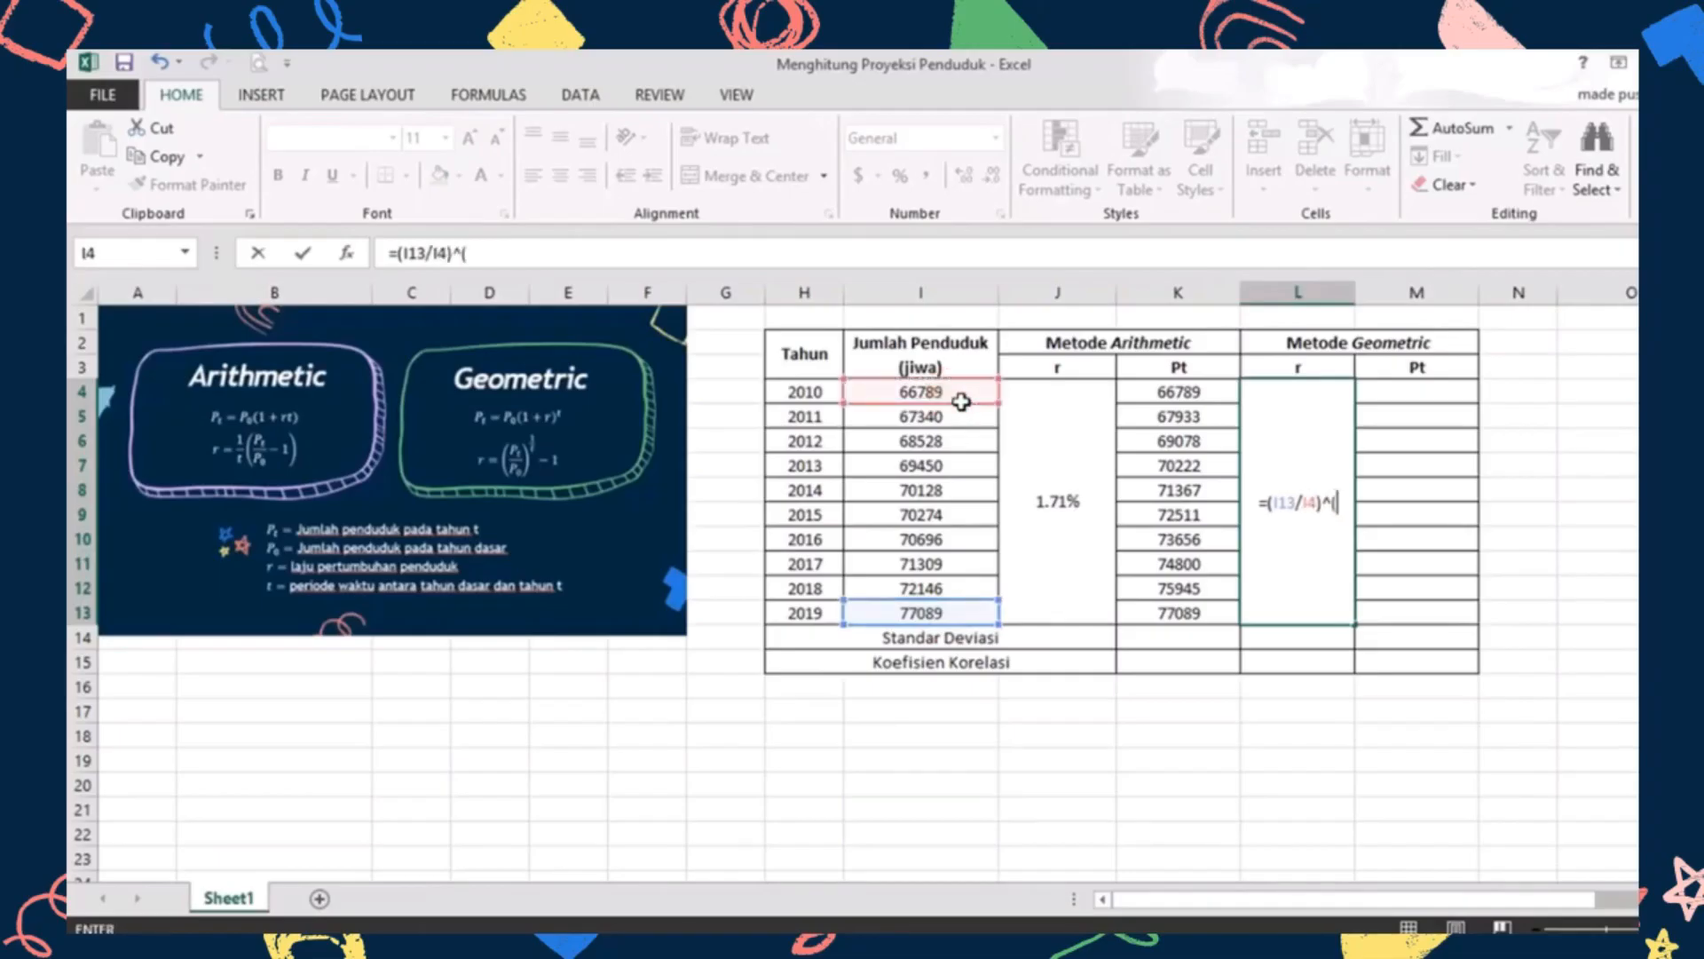
type("1/")
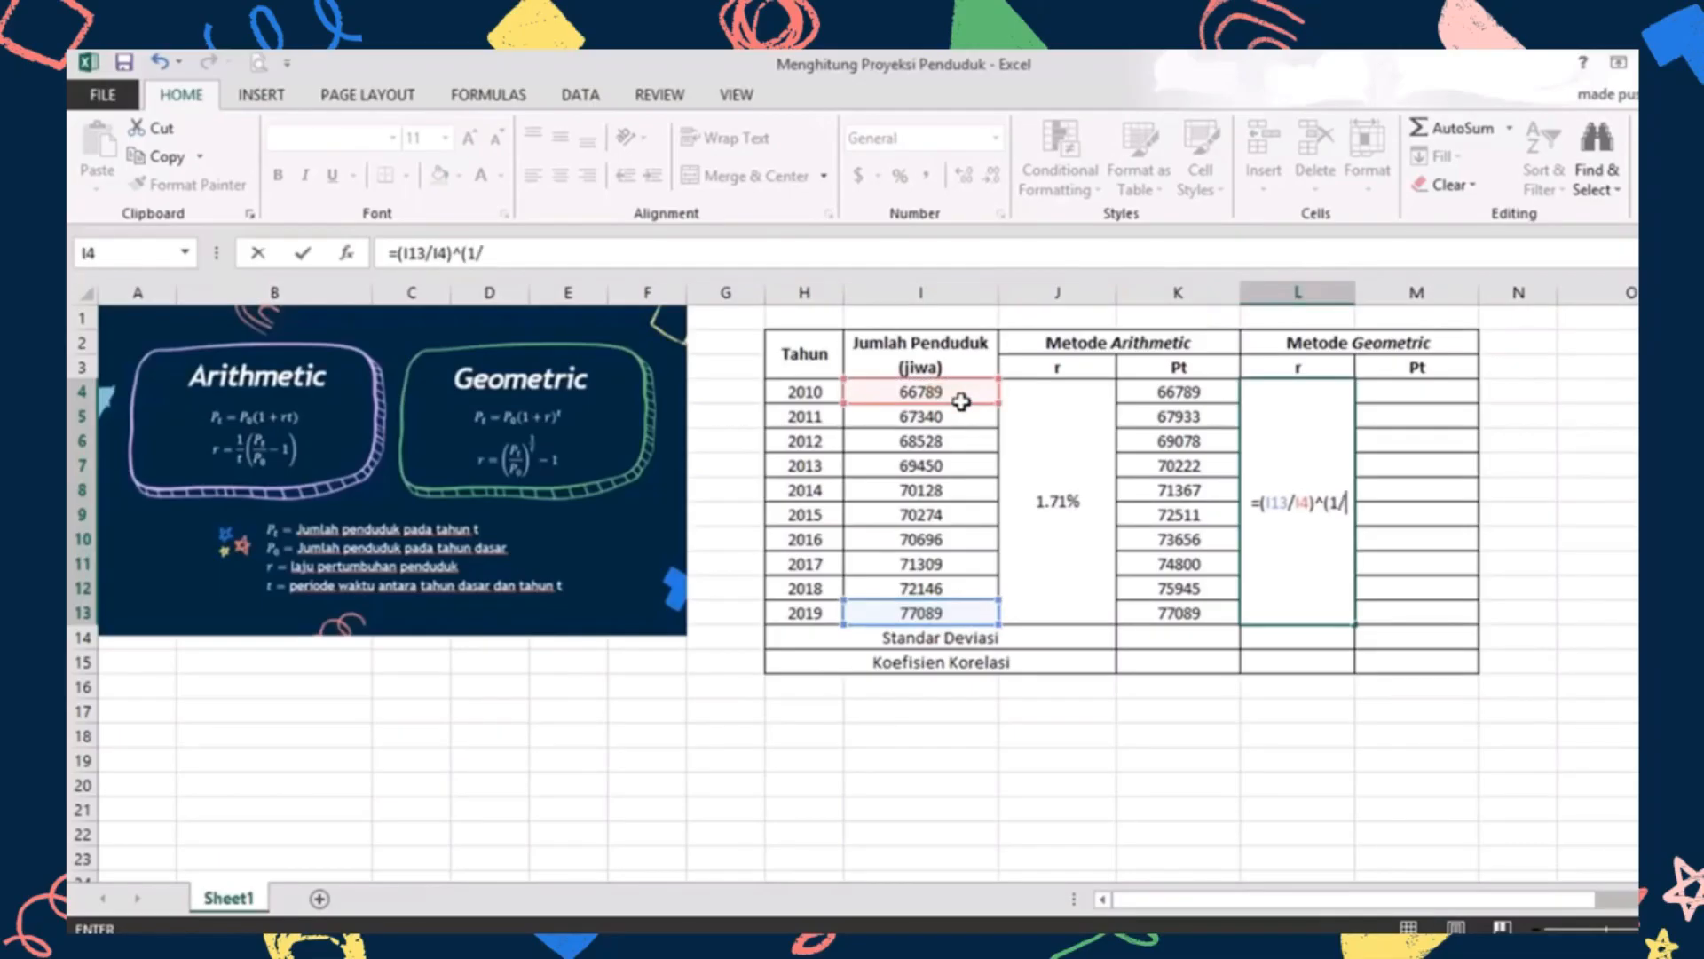
type("(")
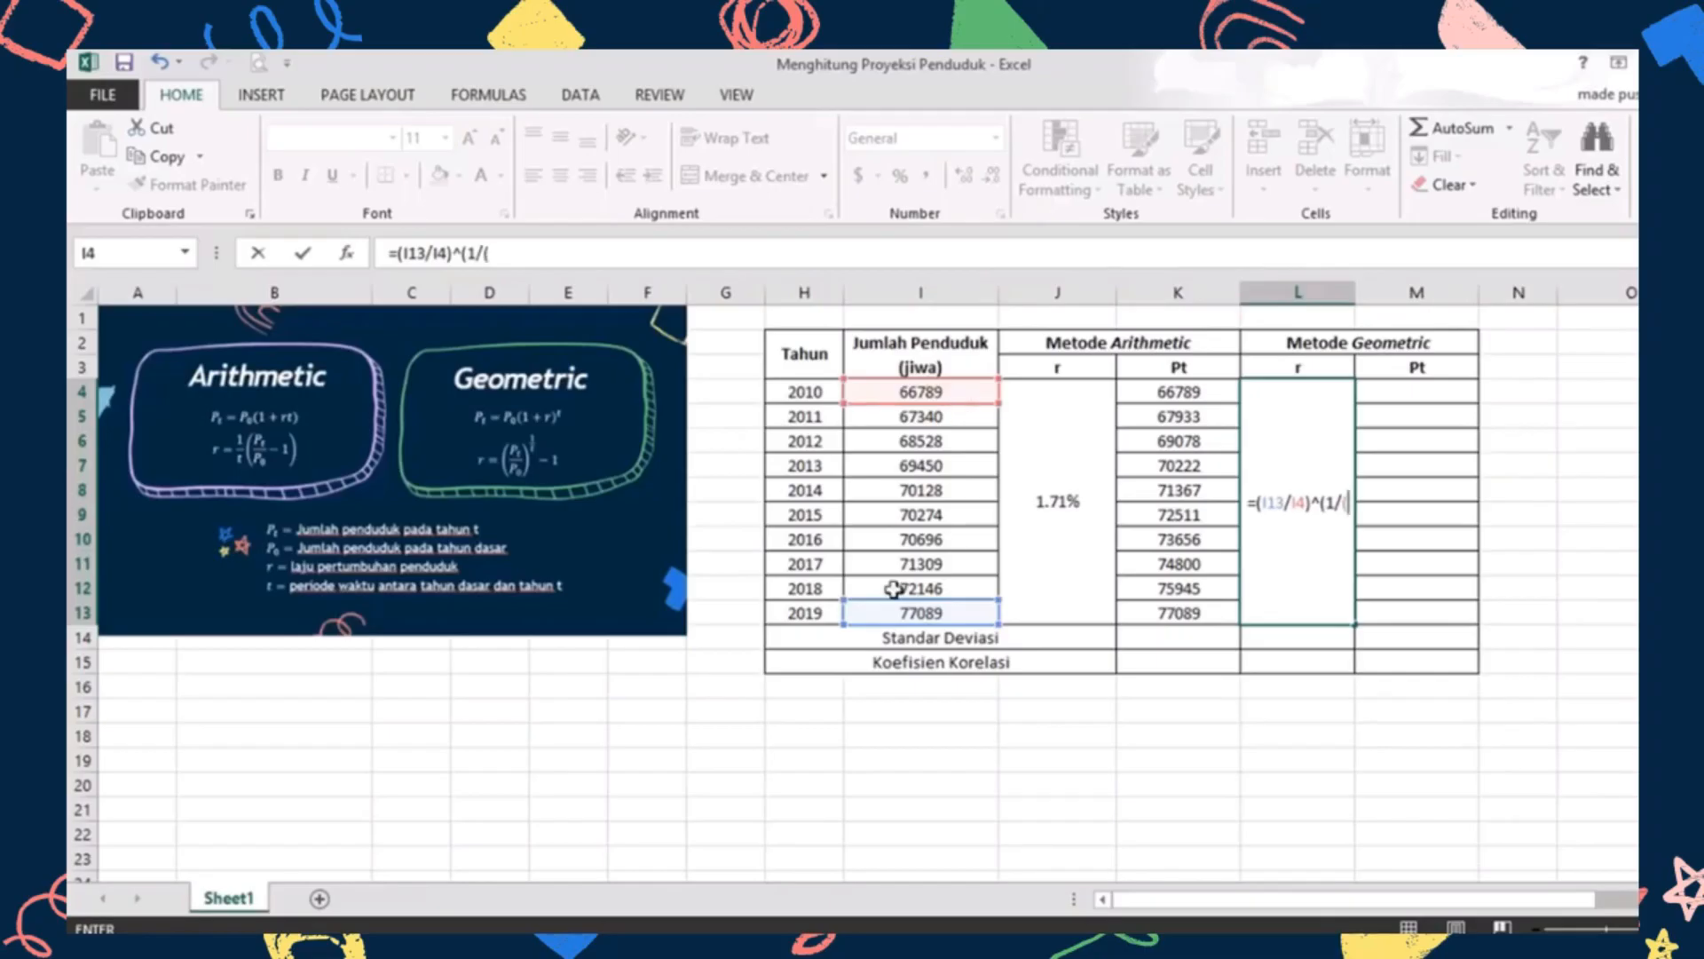
left_click(831, 623)
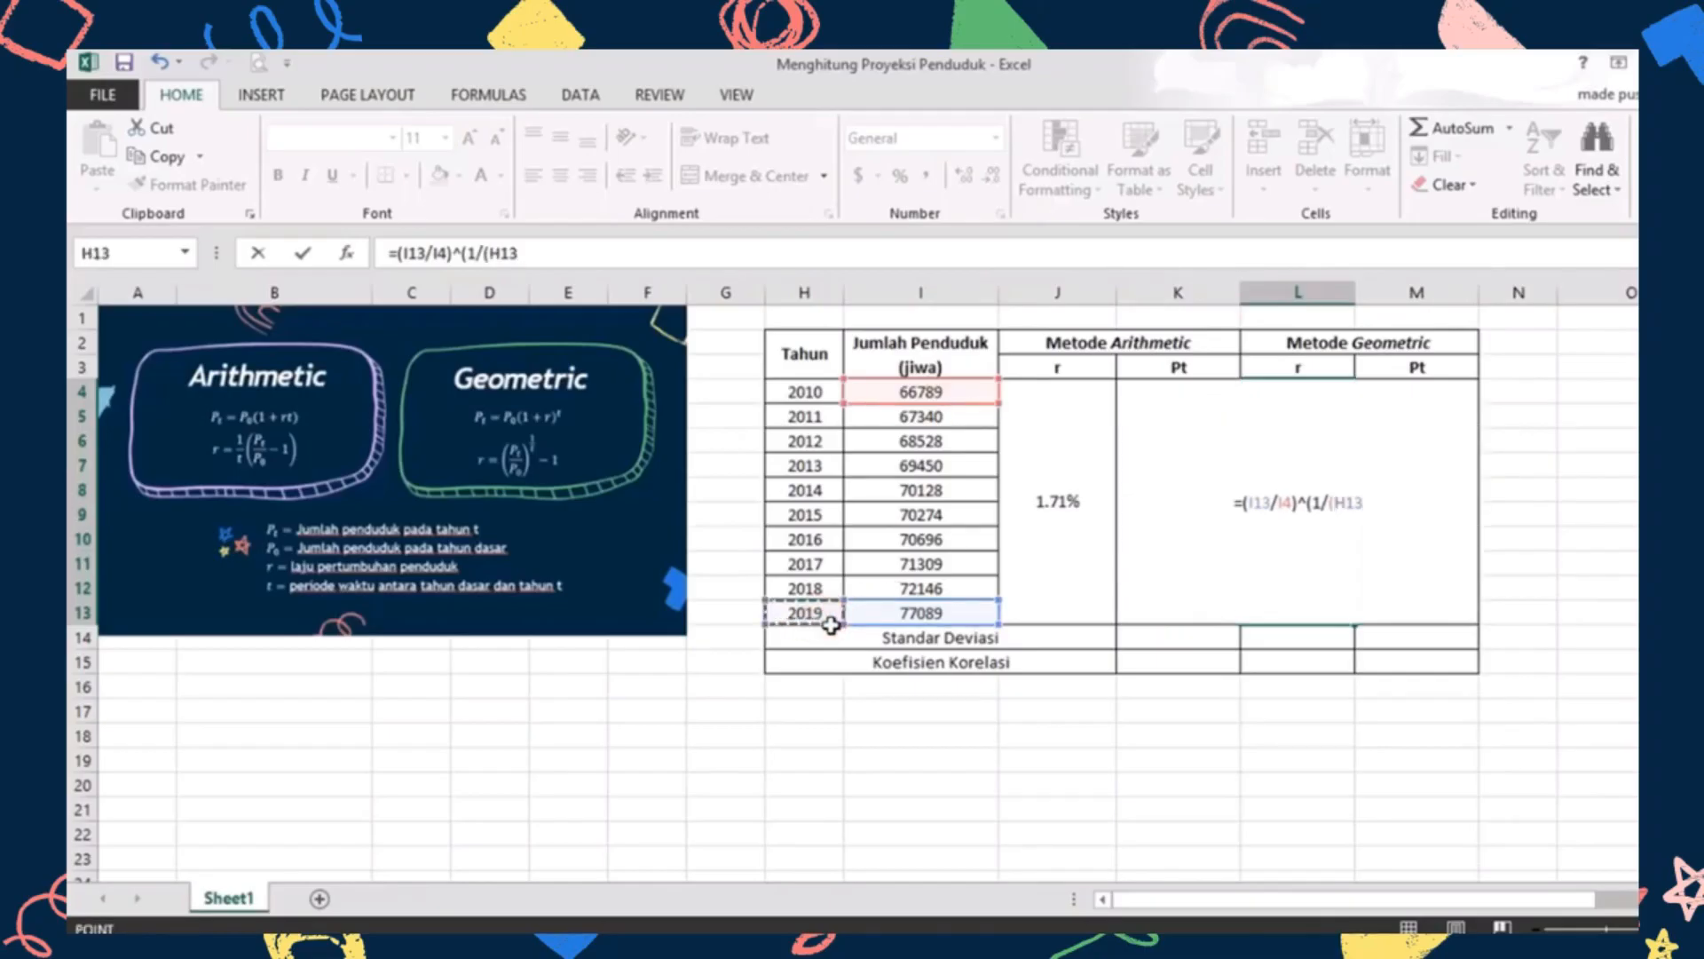
type("-")
left_click(820, 398)
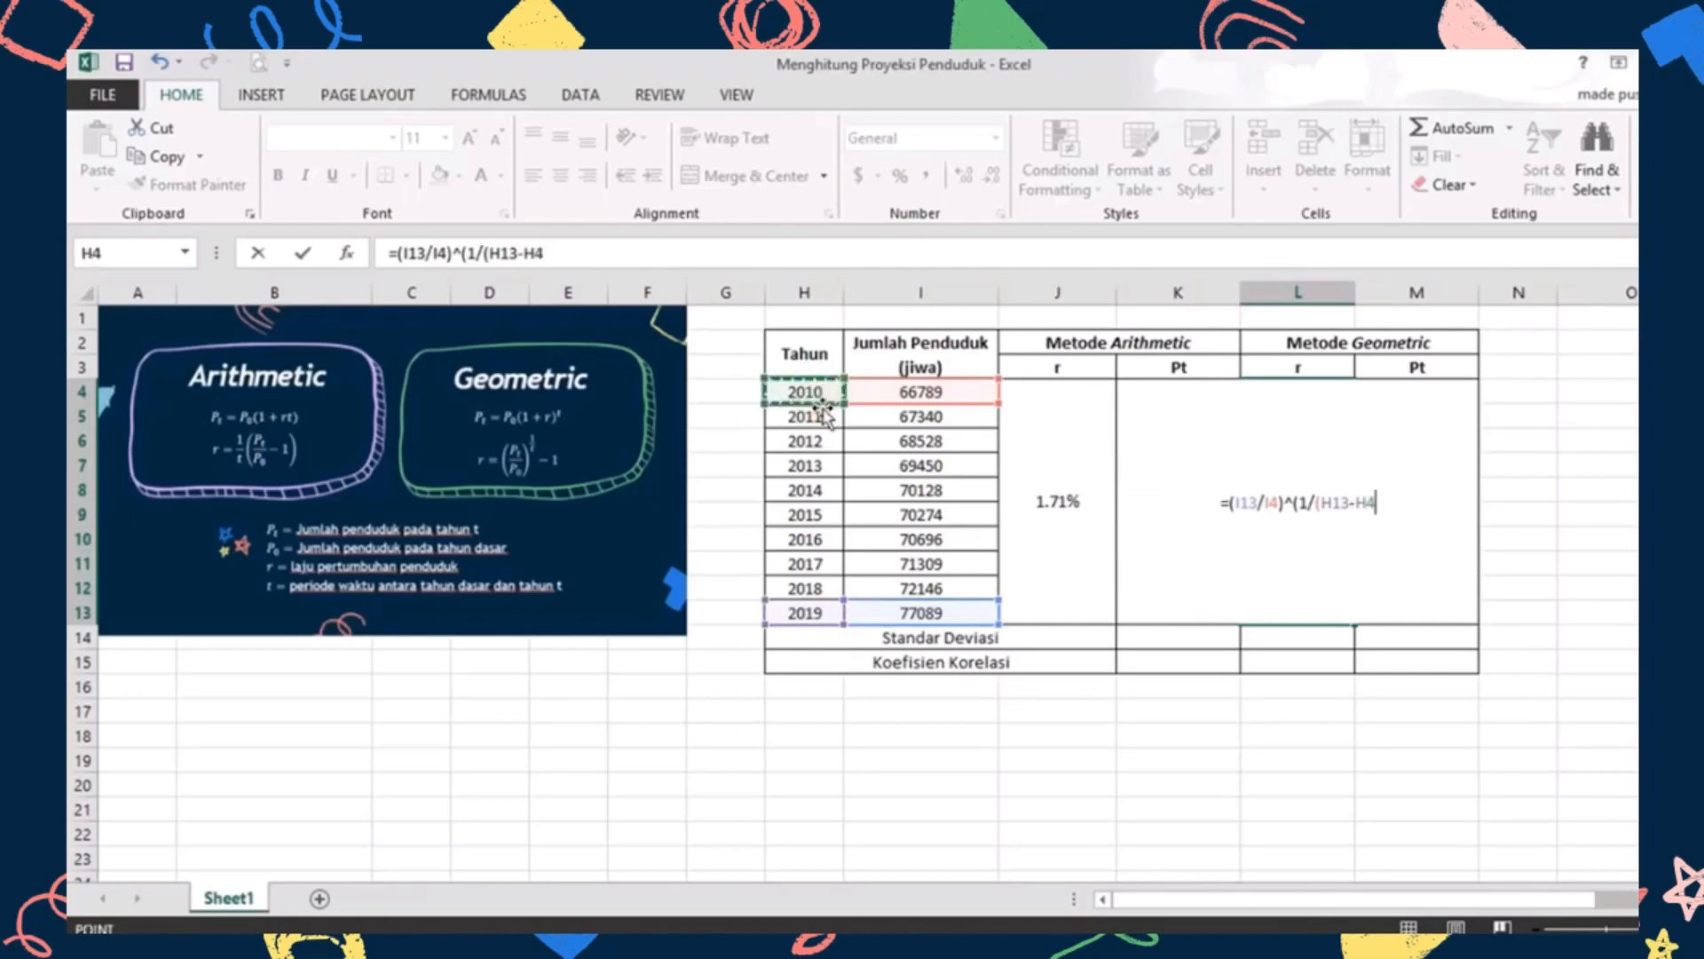
type(")")
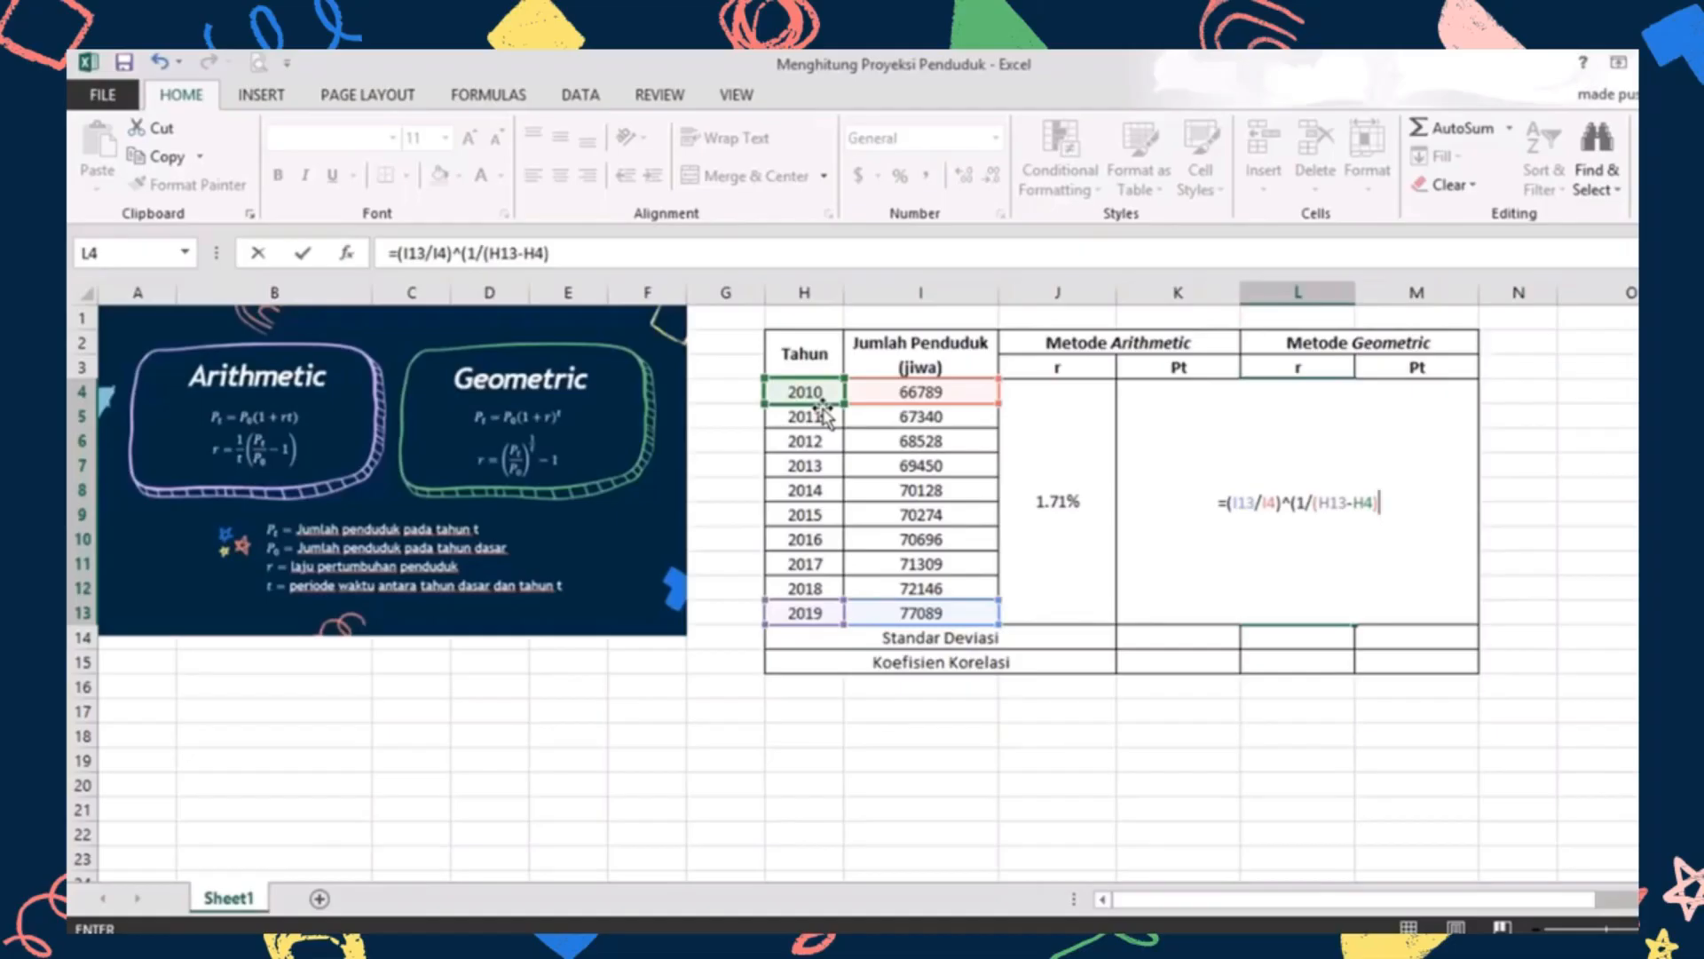
type(")")
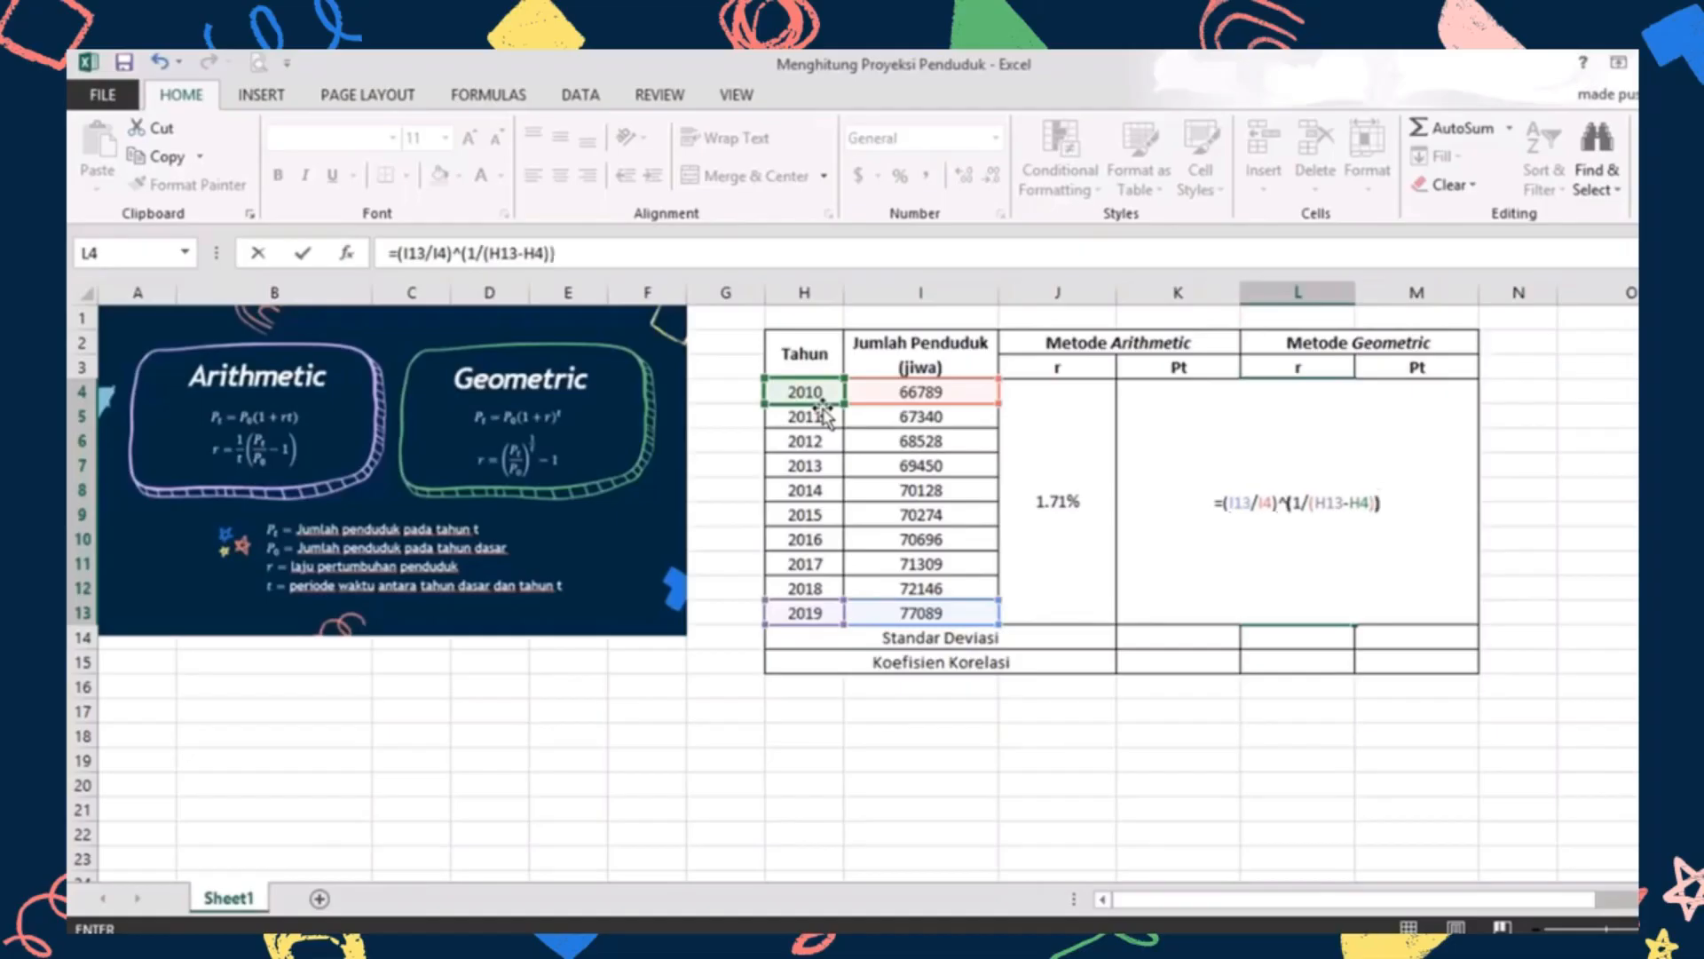
type("-1")
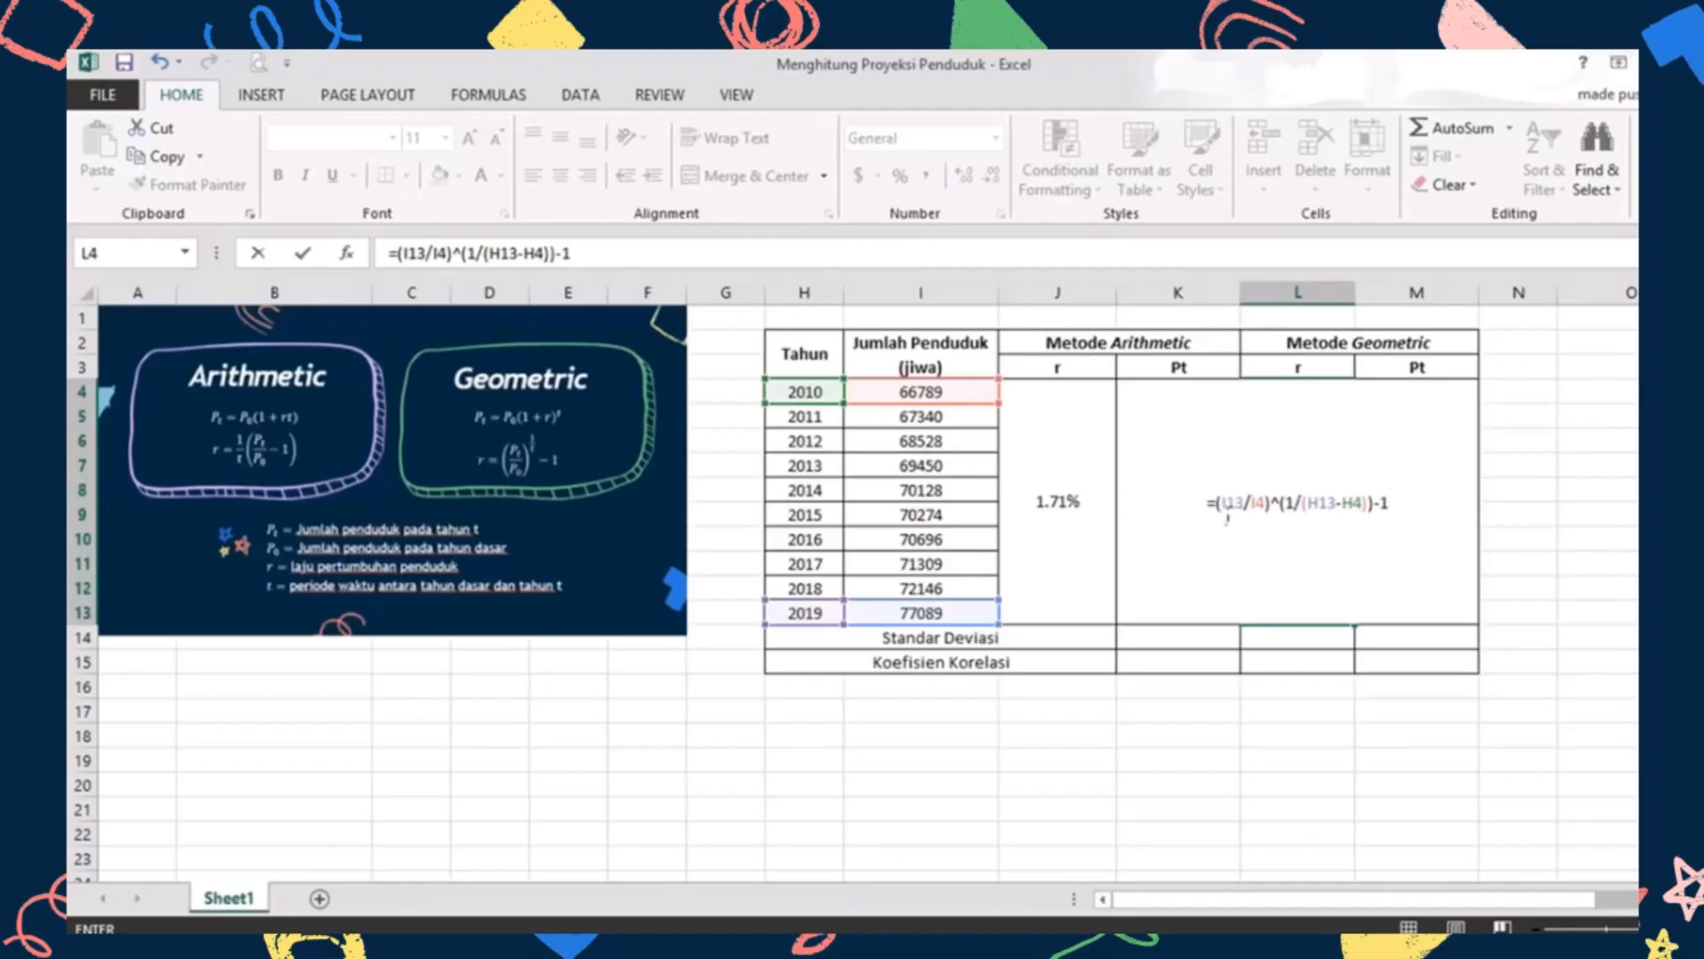
Enclose the power term of the L4 formula in parentheses and commit it as =((I13/I4)^(1/(H13-H4)))-1
left_click(1227, 517)
type("(")
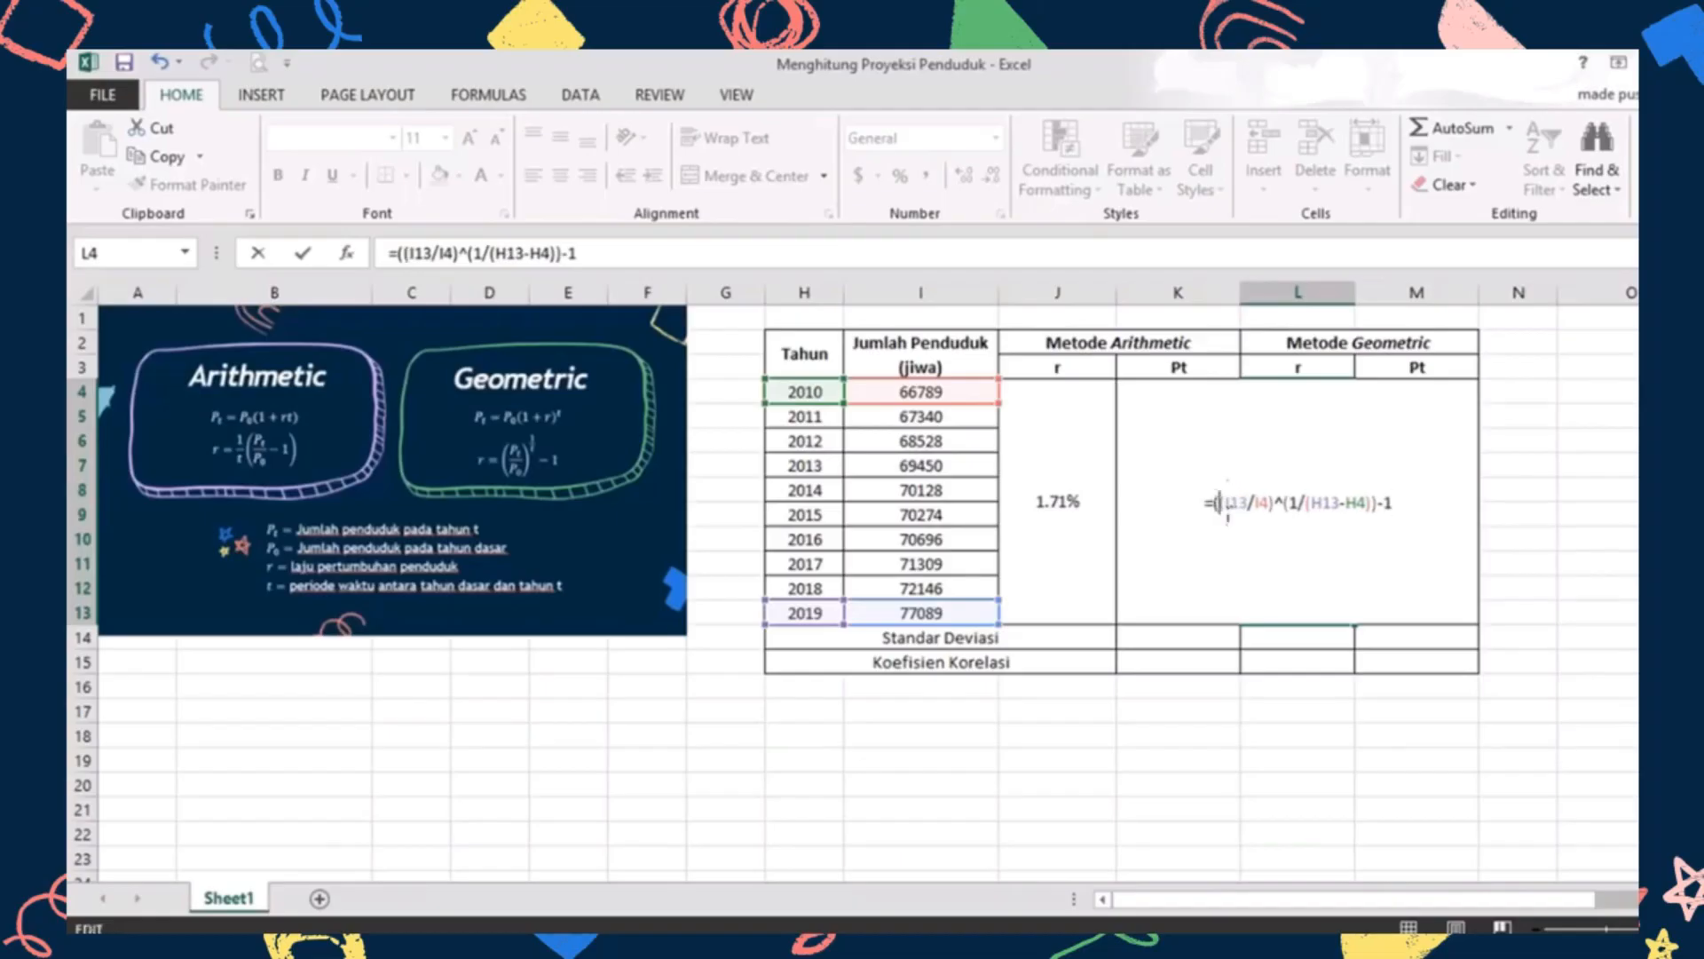
left_click(1379, 503)
type(")")
key("Return")
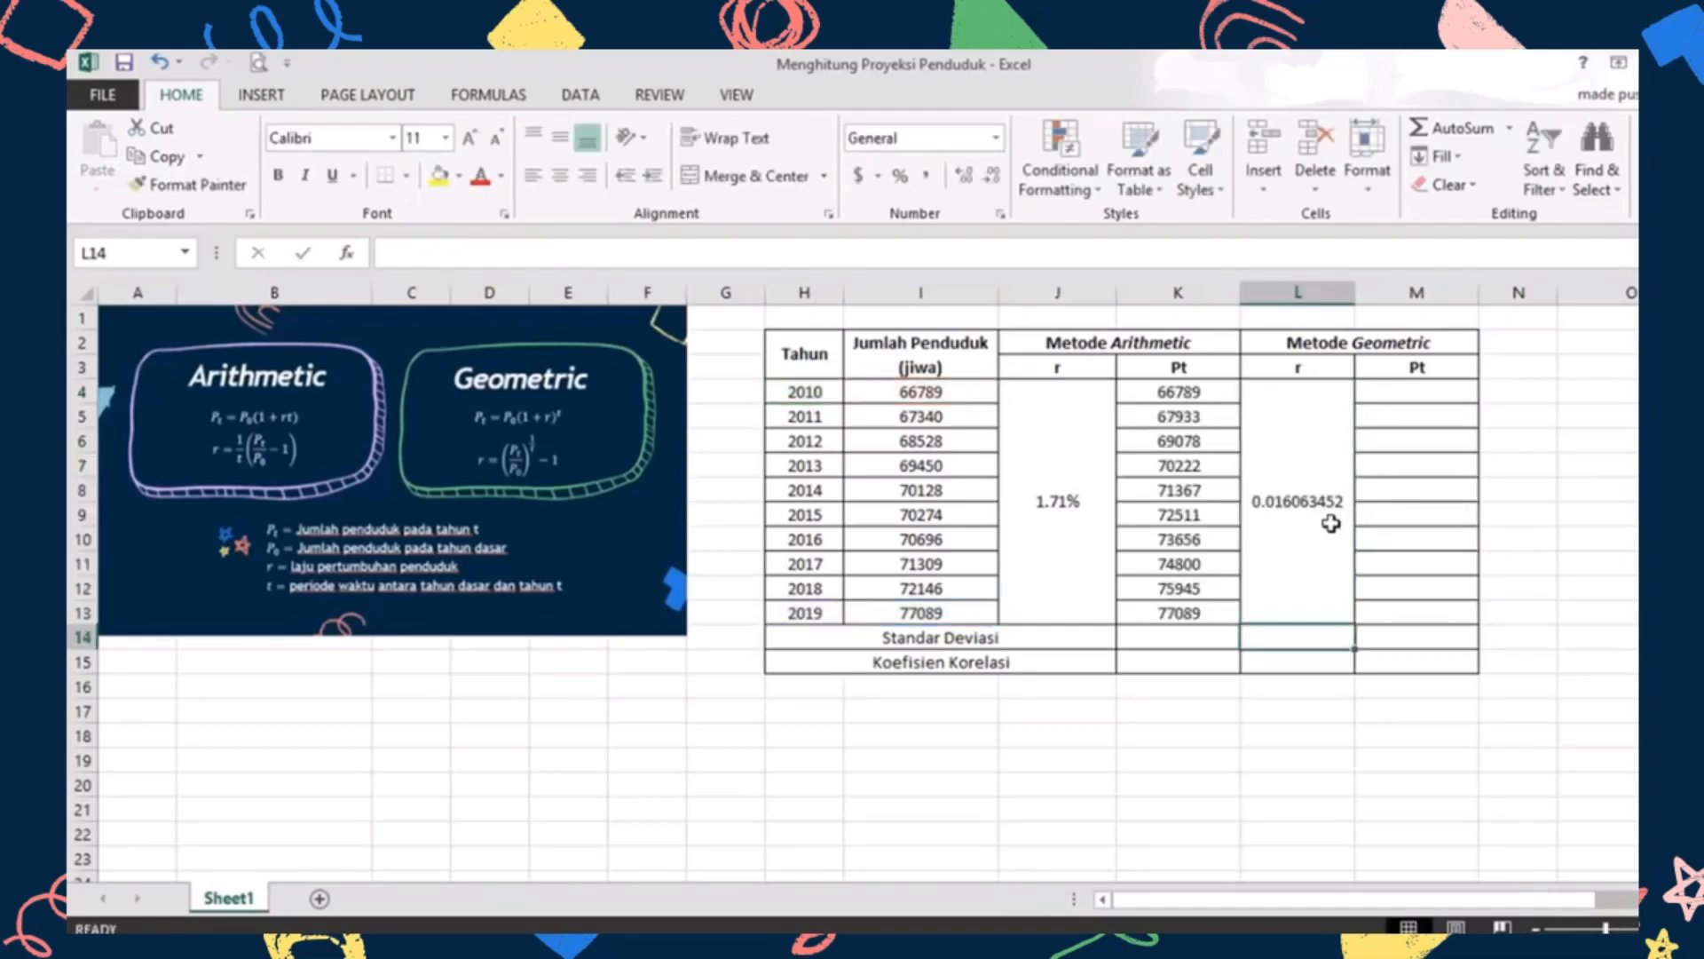
Format the geometric growth rate in L4 as Percentage
left_click(1305, 529)
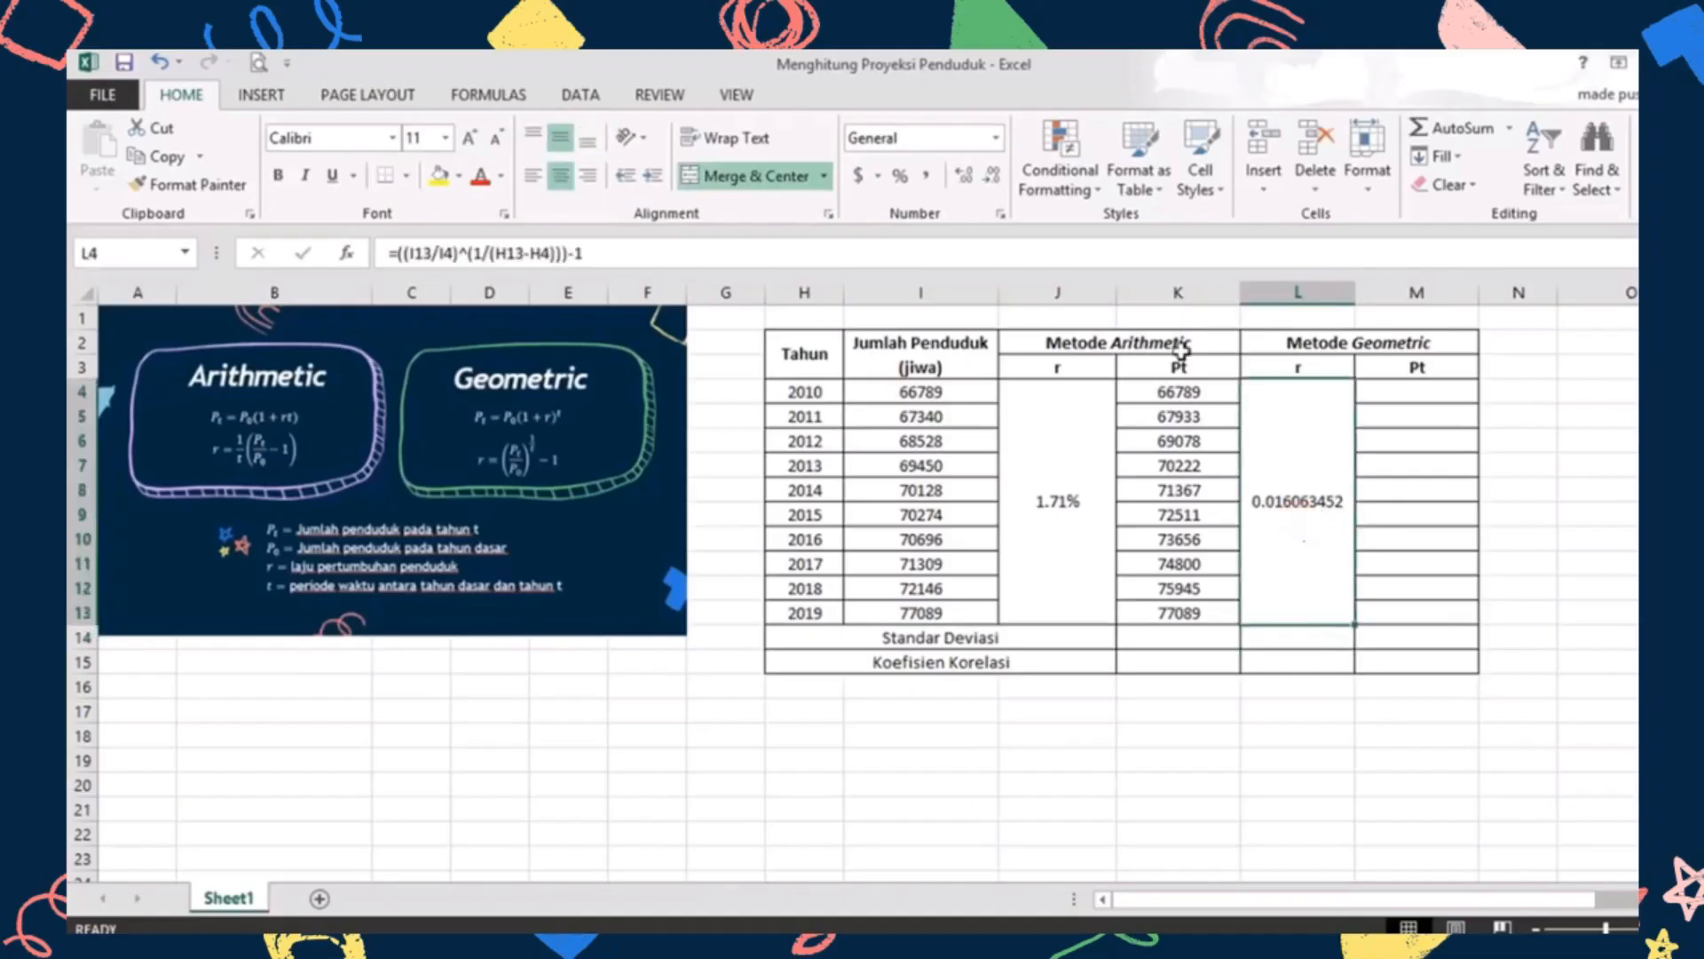
left_click(1000, 138)
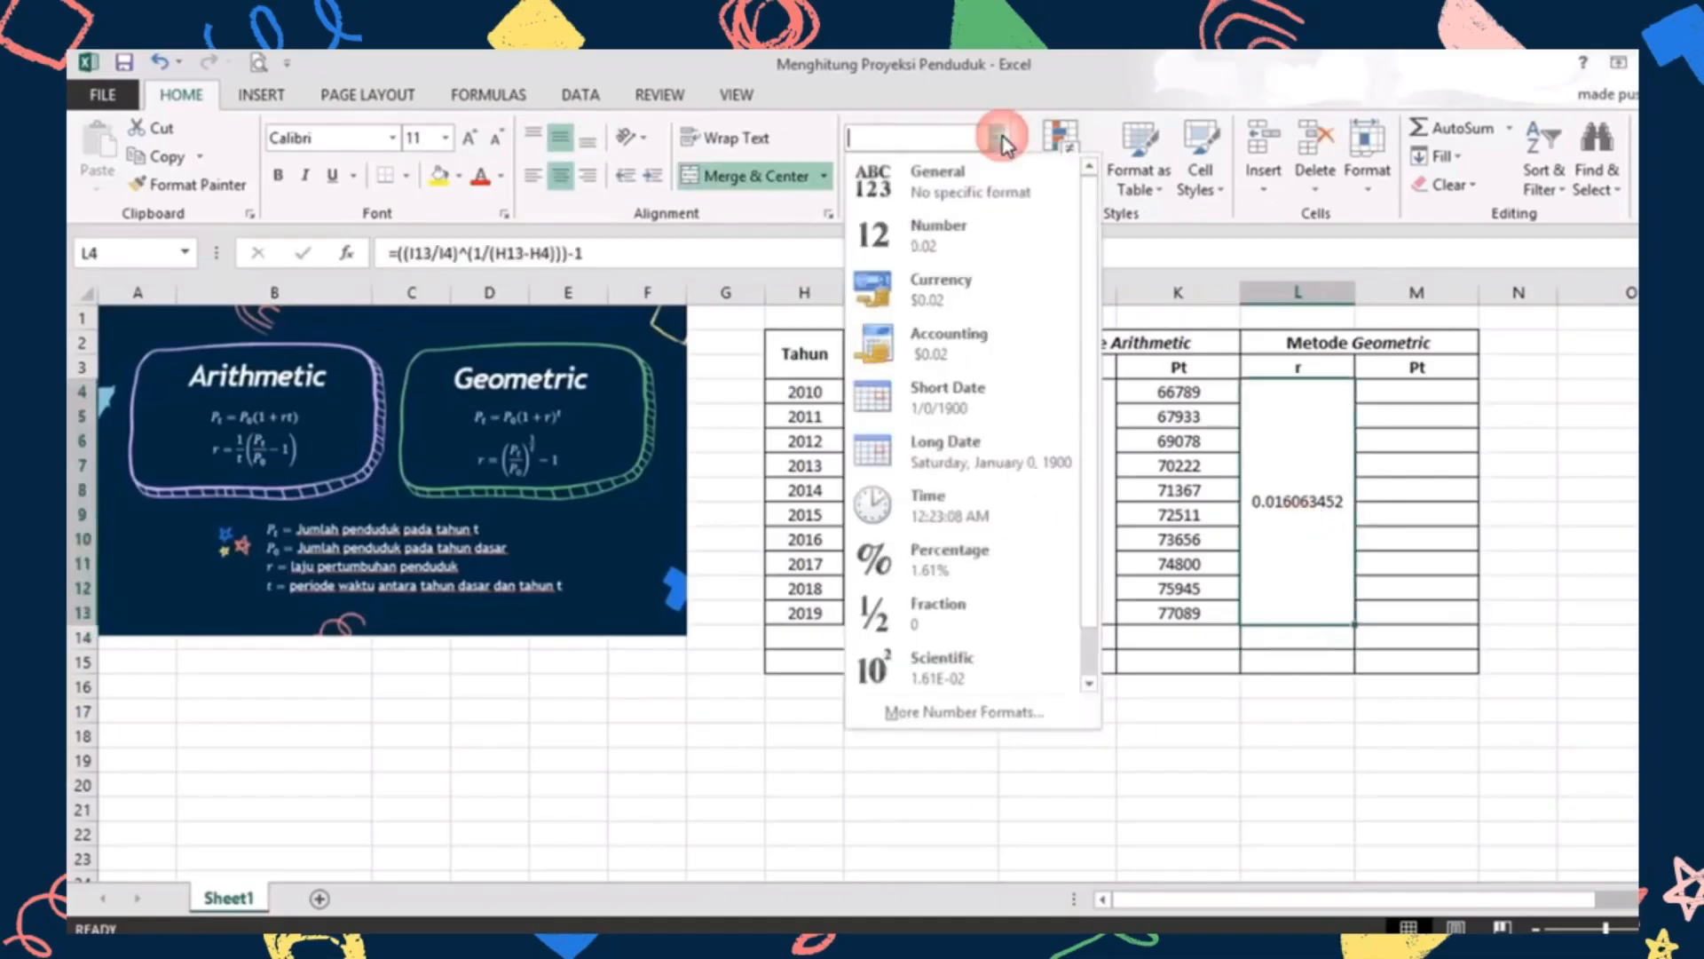
left_click(977, 568)
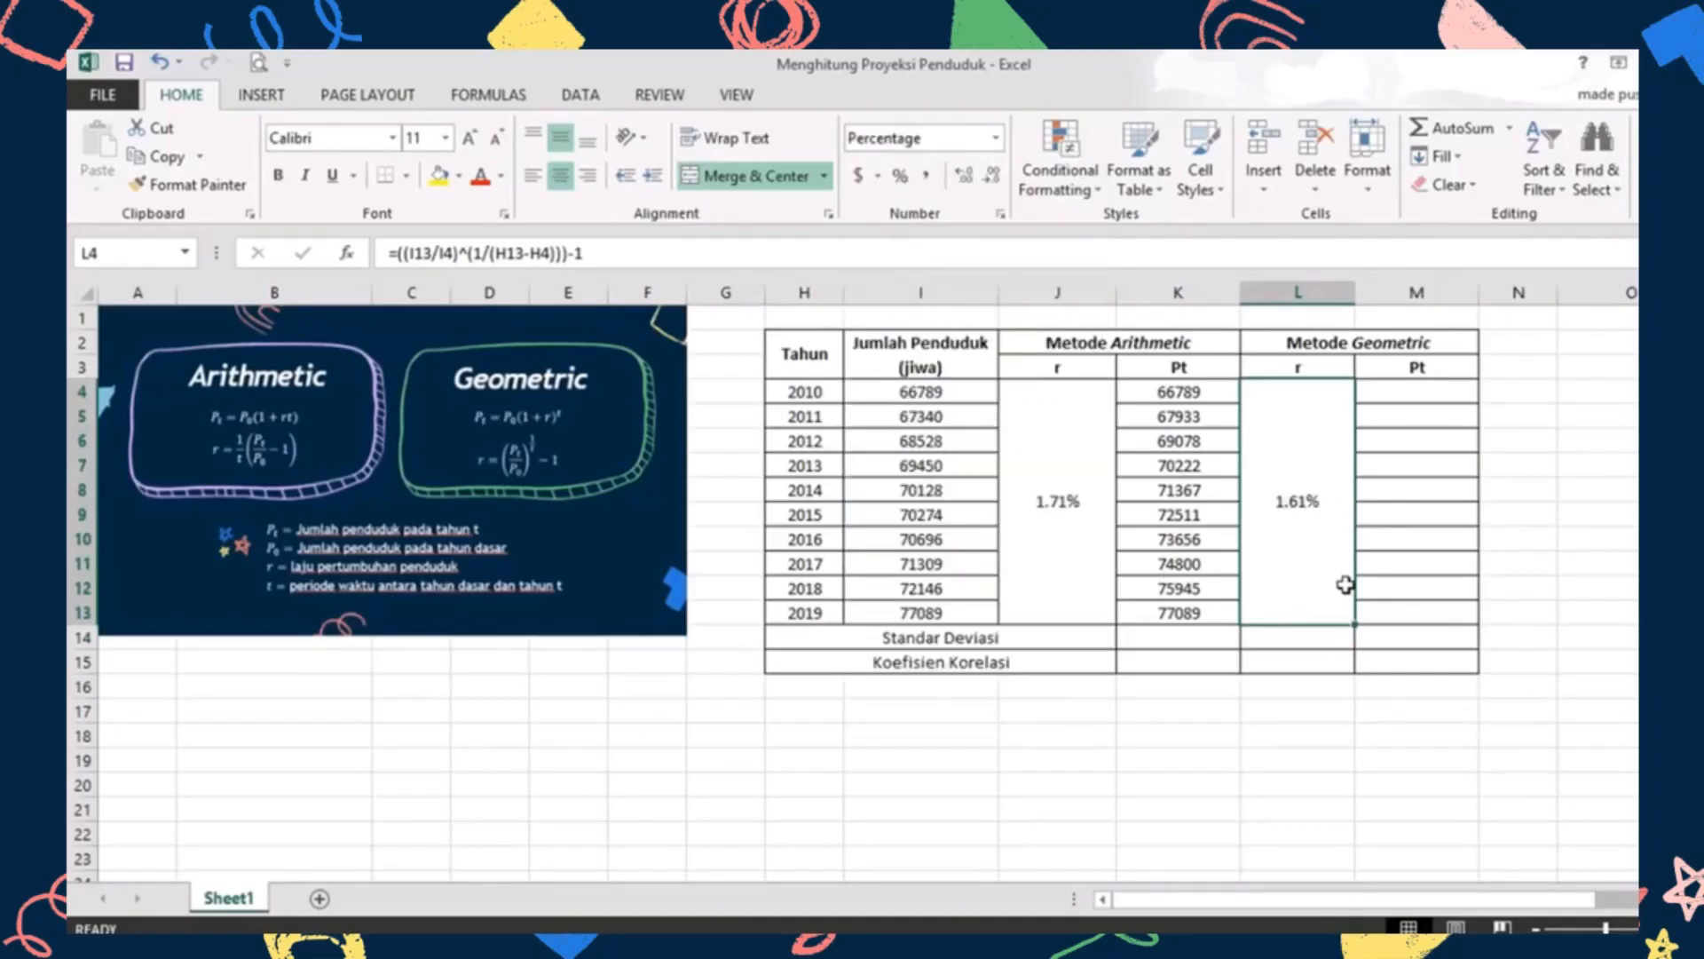
Write the geometric projection formula =I4*(1+L4)^(H13-H4) in the 2019 Pt cell, M13
left_click(1407, 621)
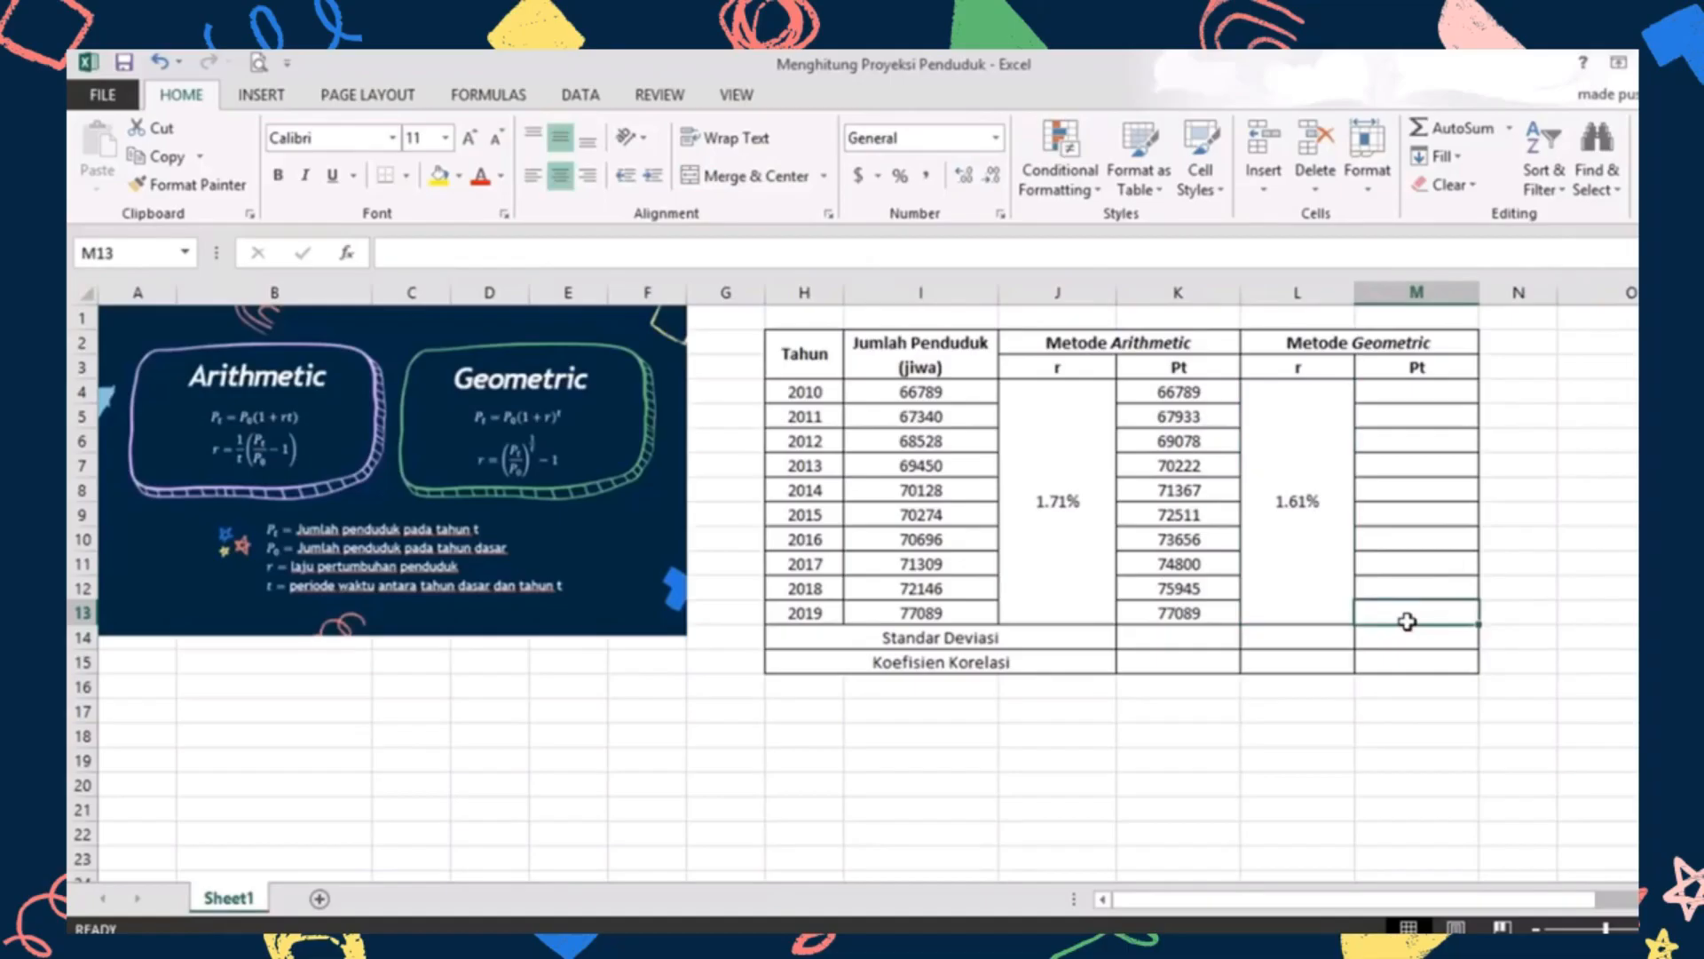
type("=")
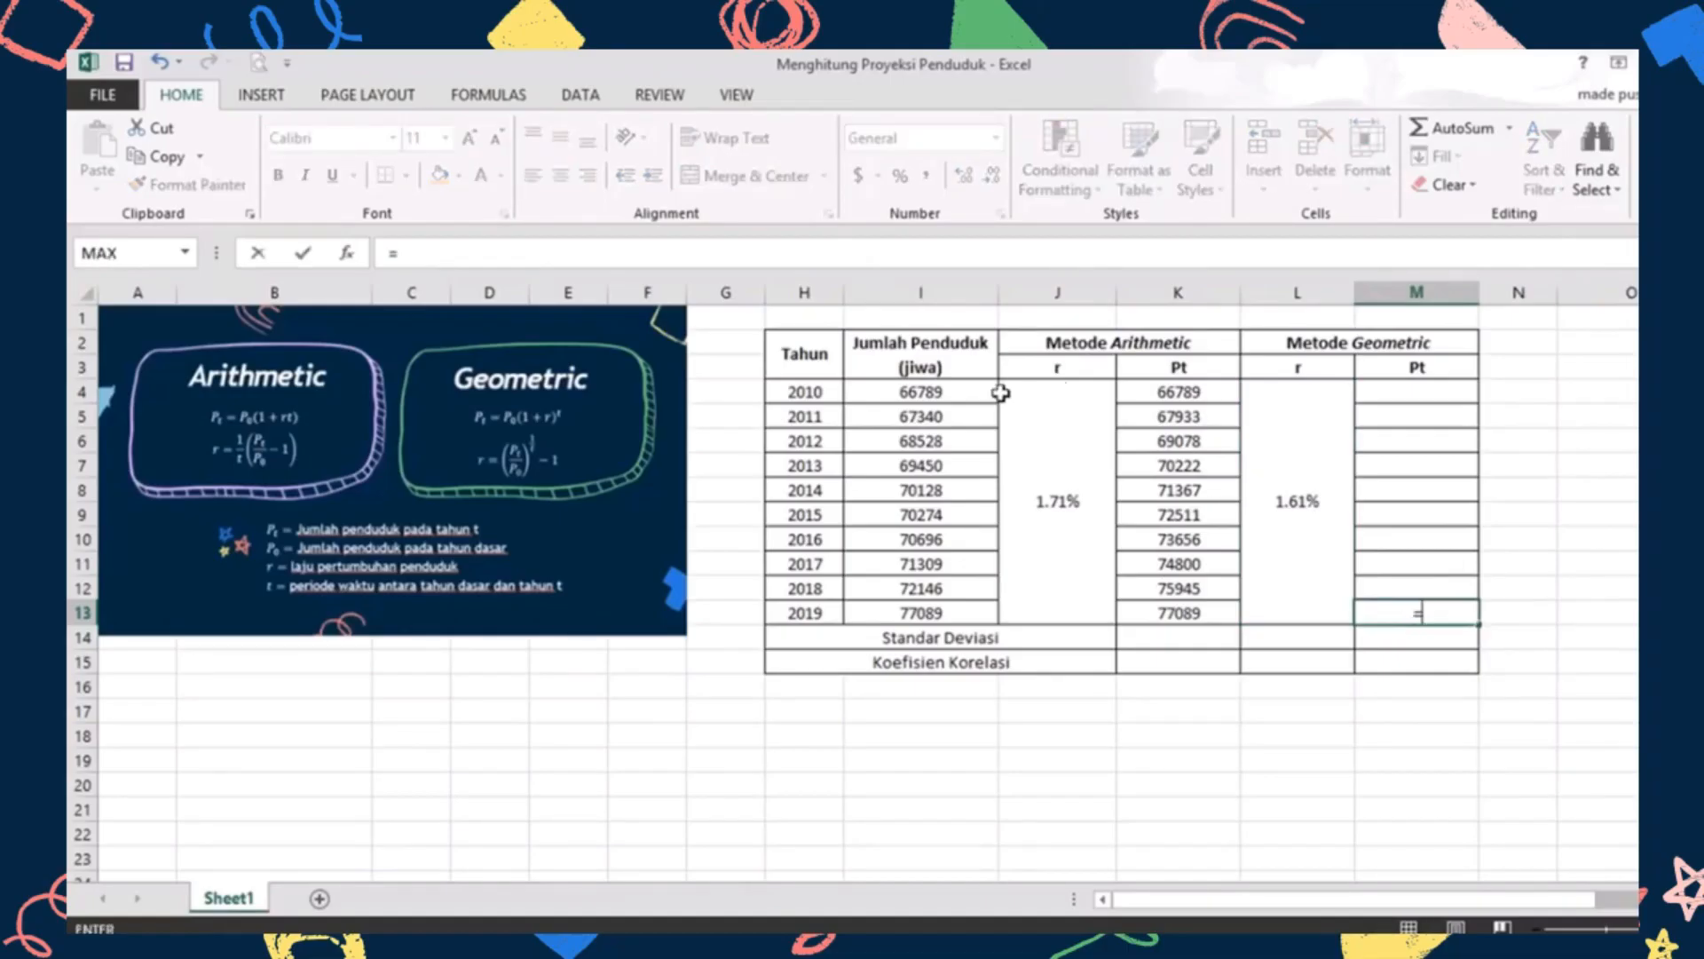
left_click(969, 398)
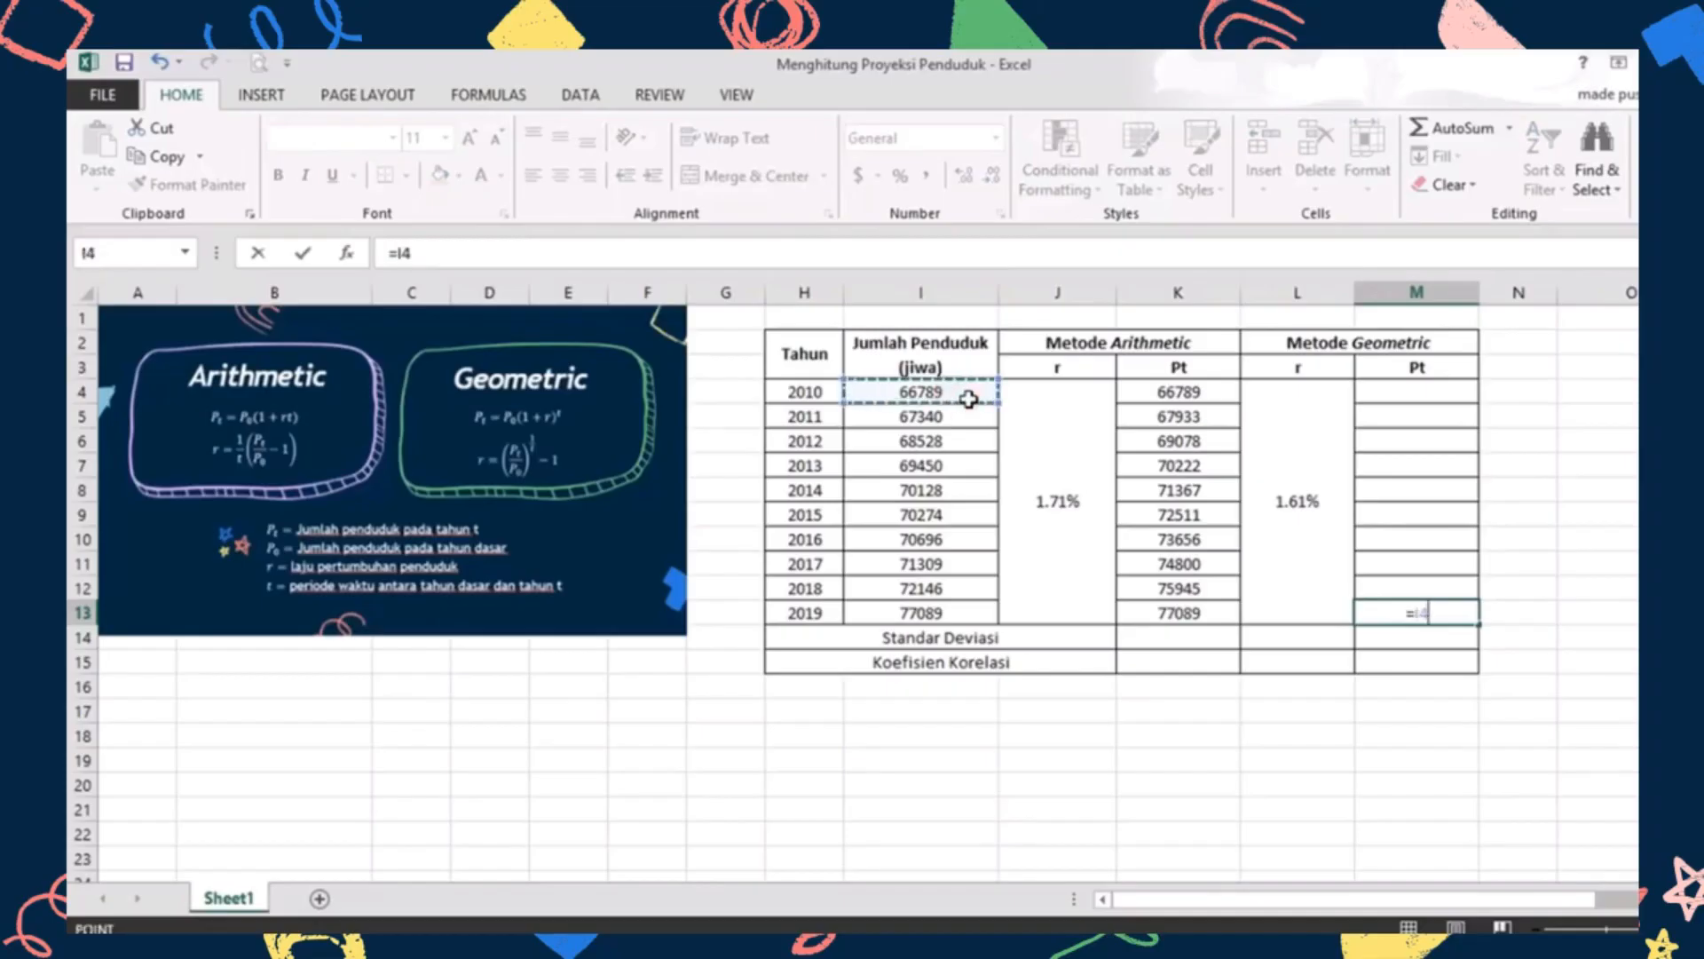
type("*(1")
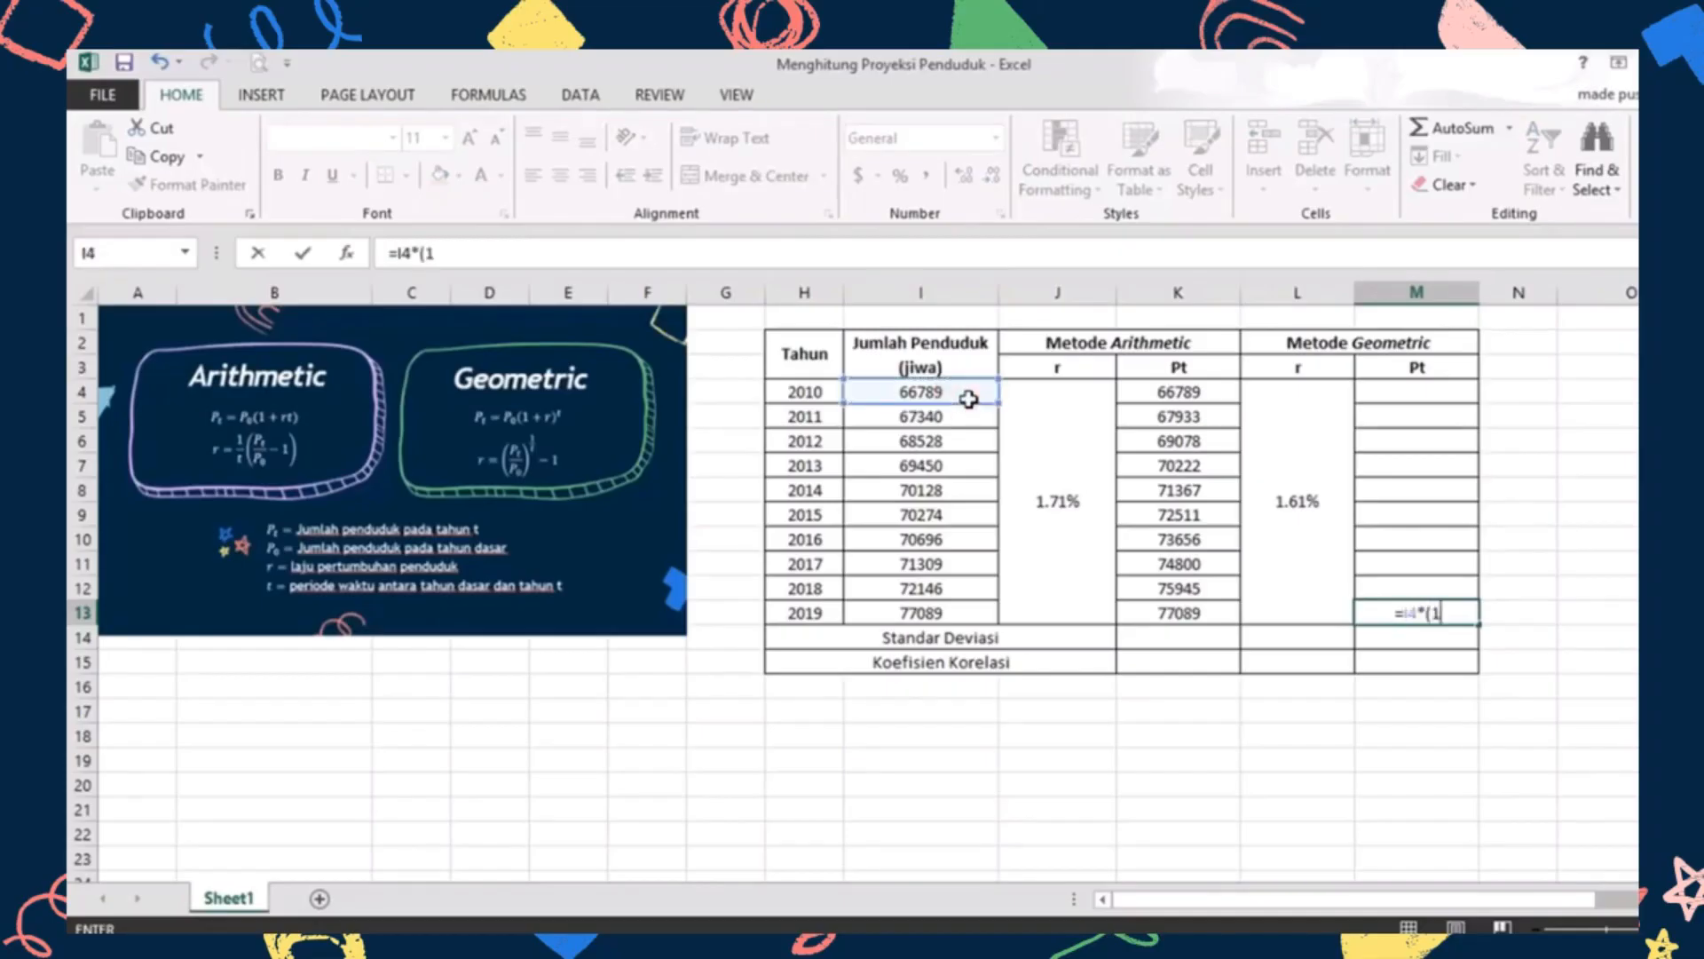
type("+")
left_click(1313, 484)
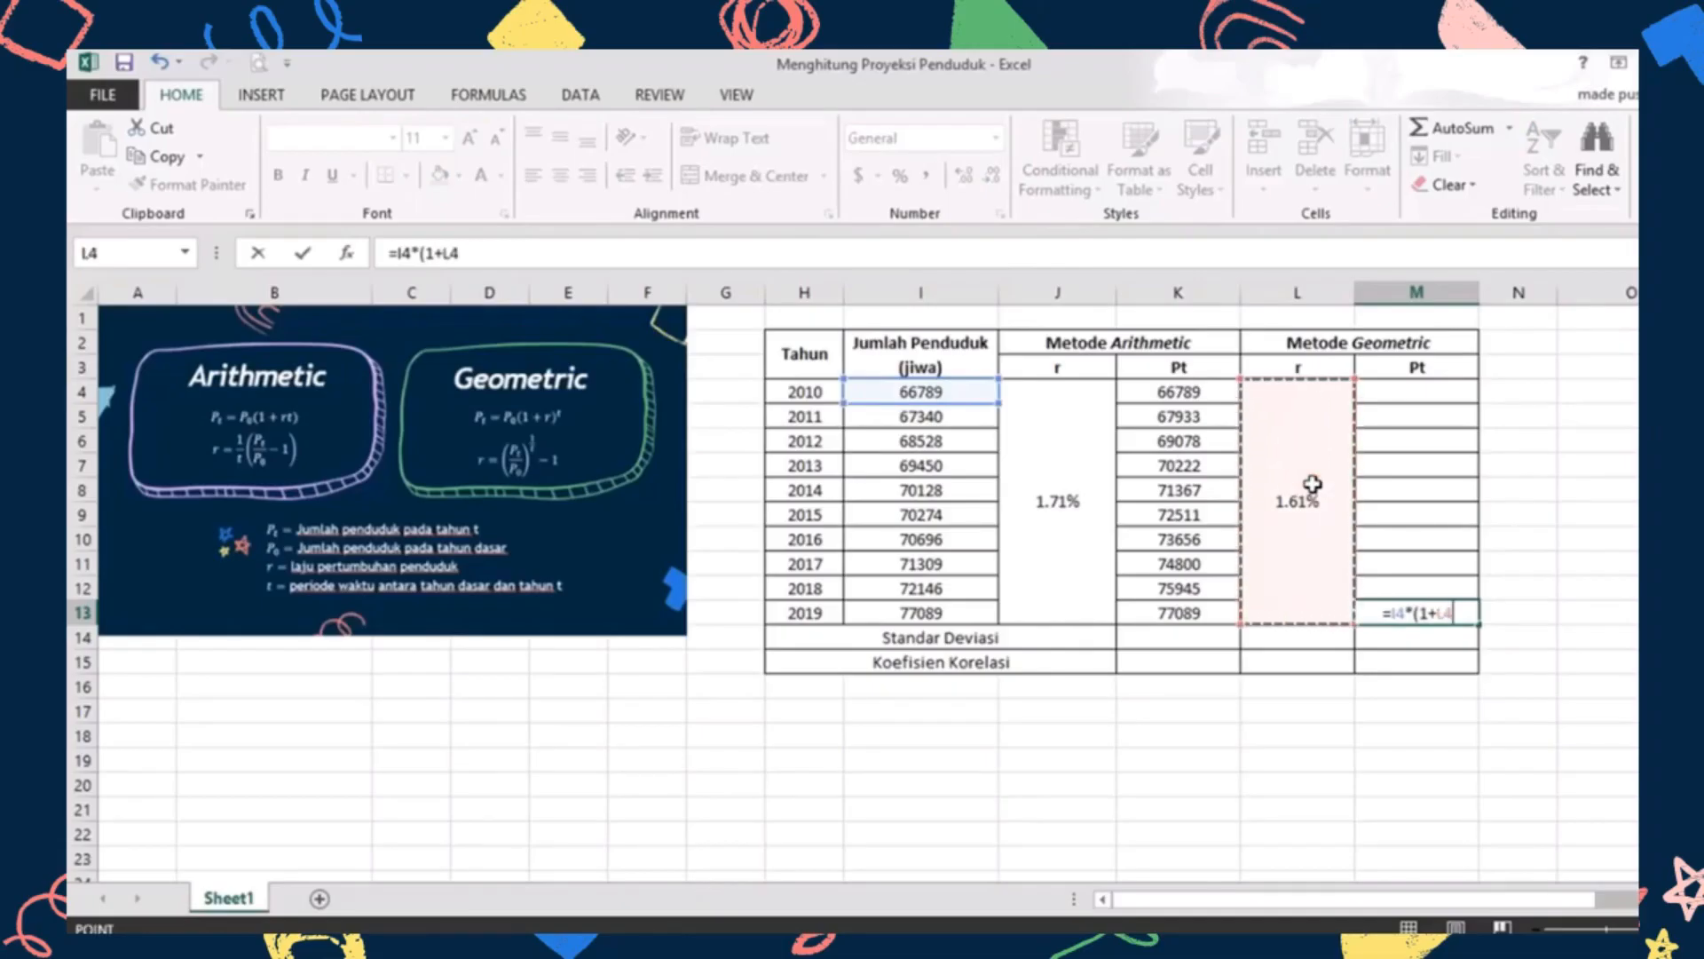
type(")^")
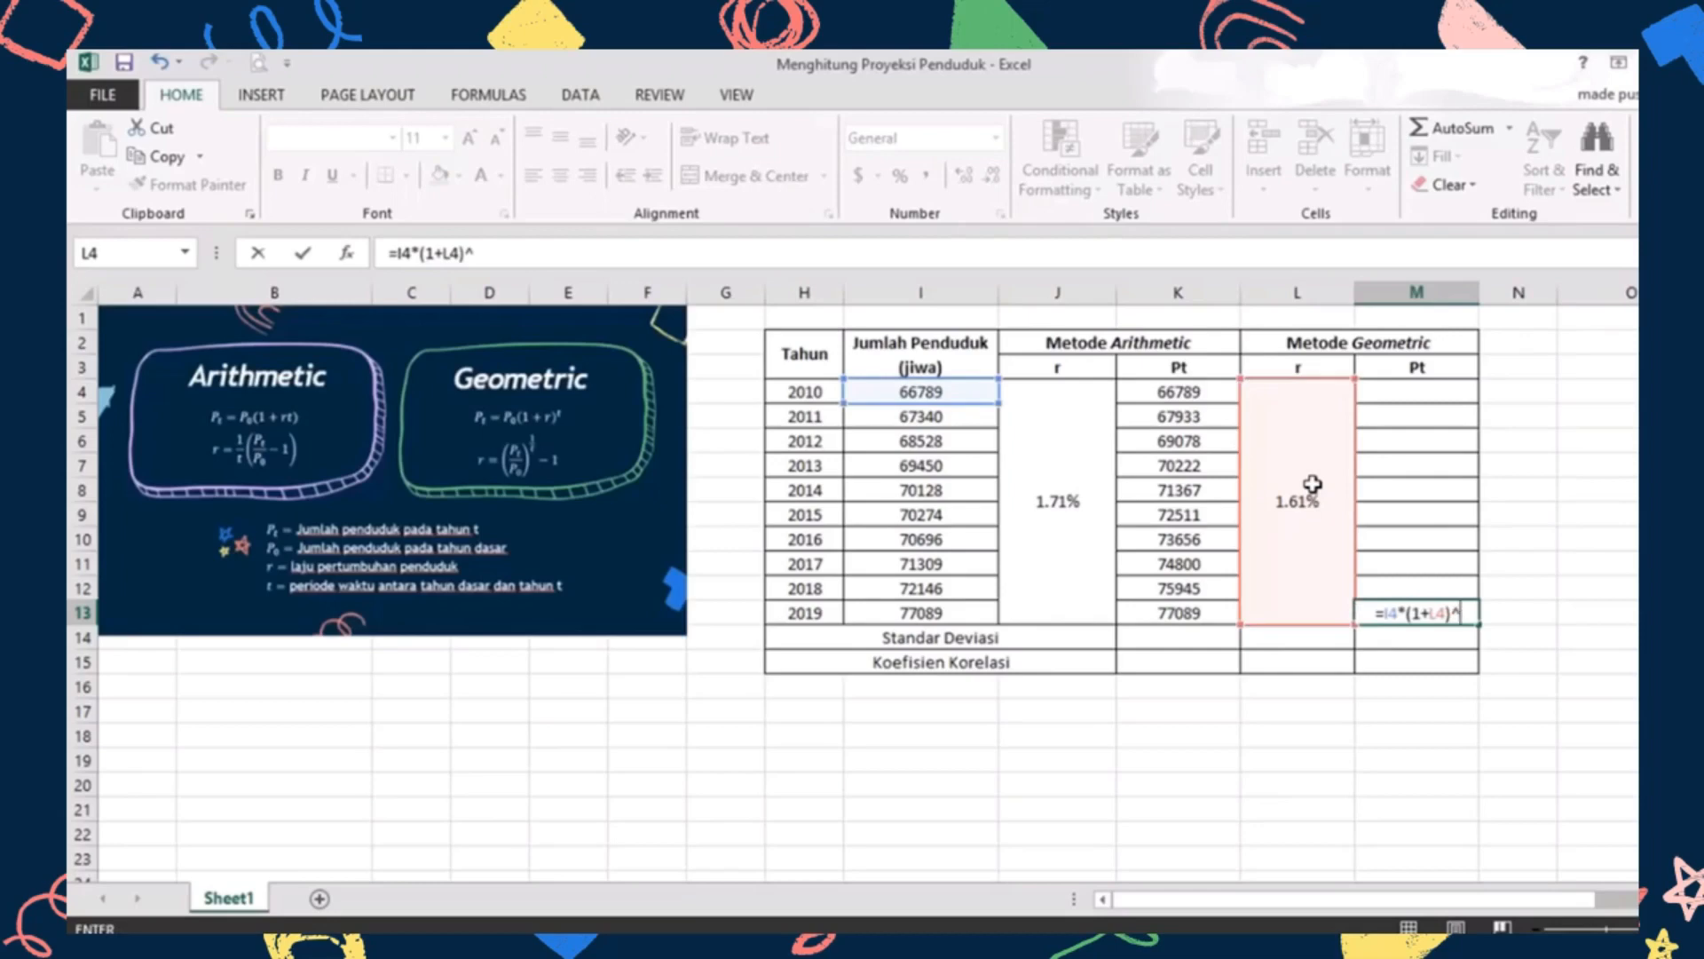
type("(")
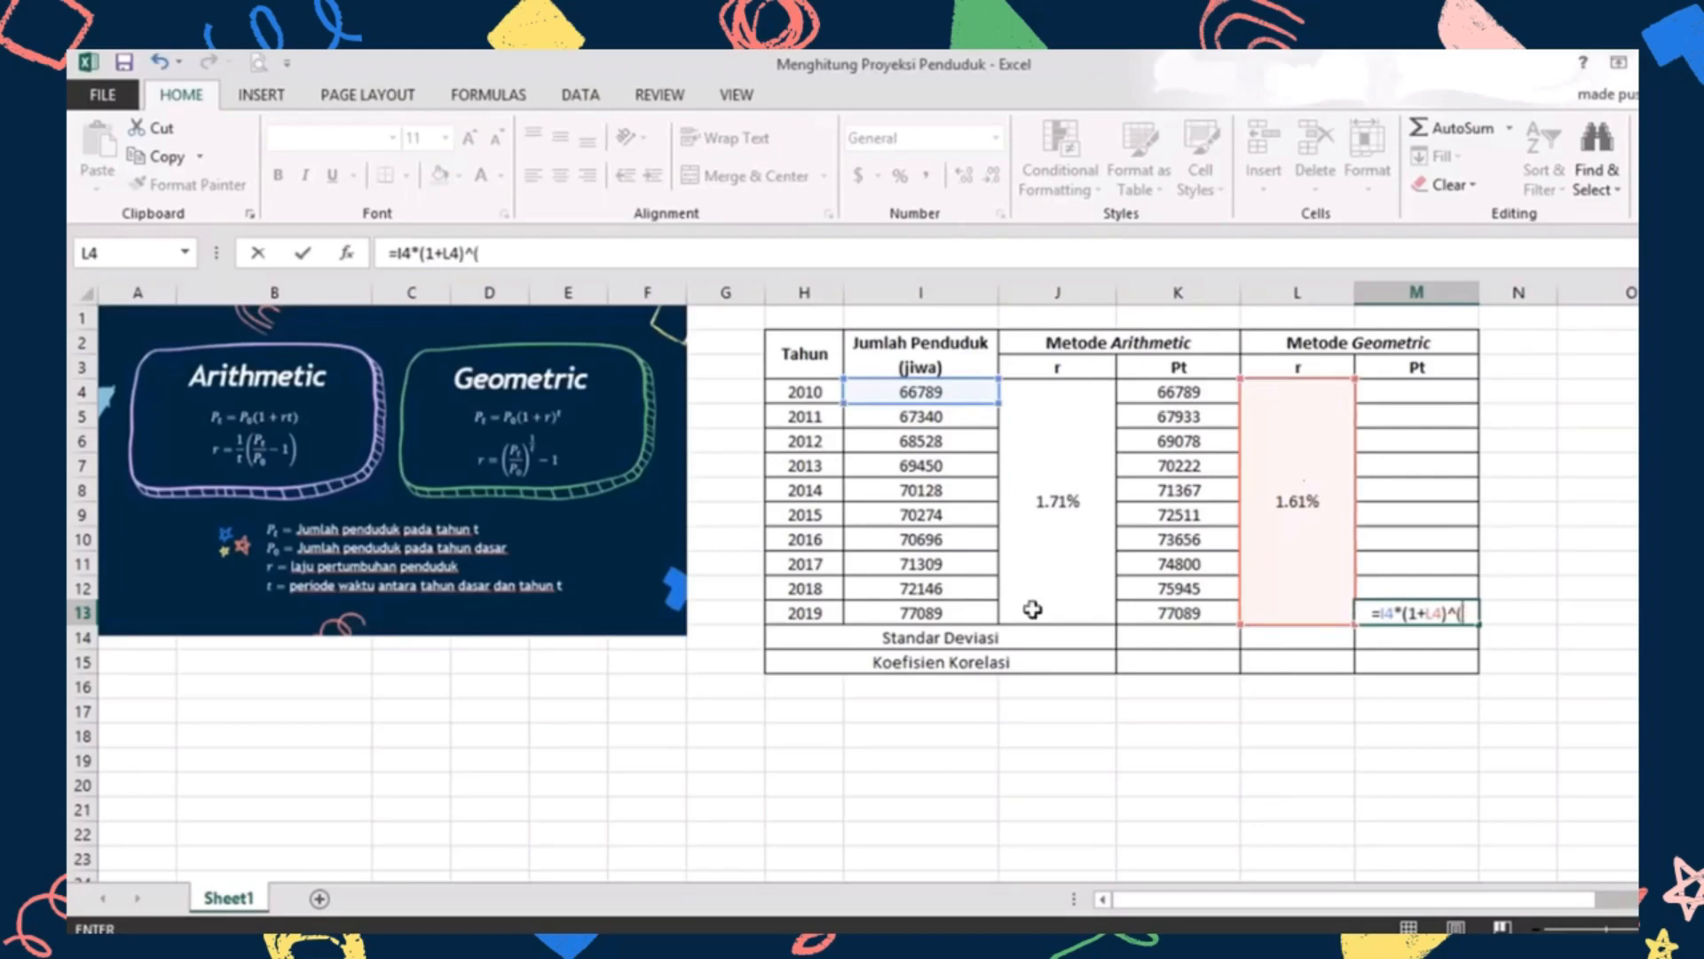
left_click(824, 618)
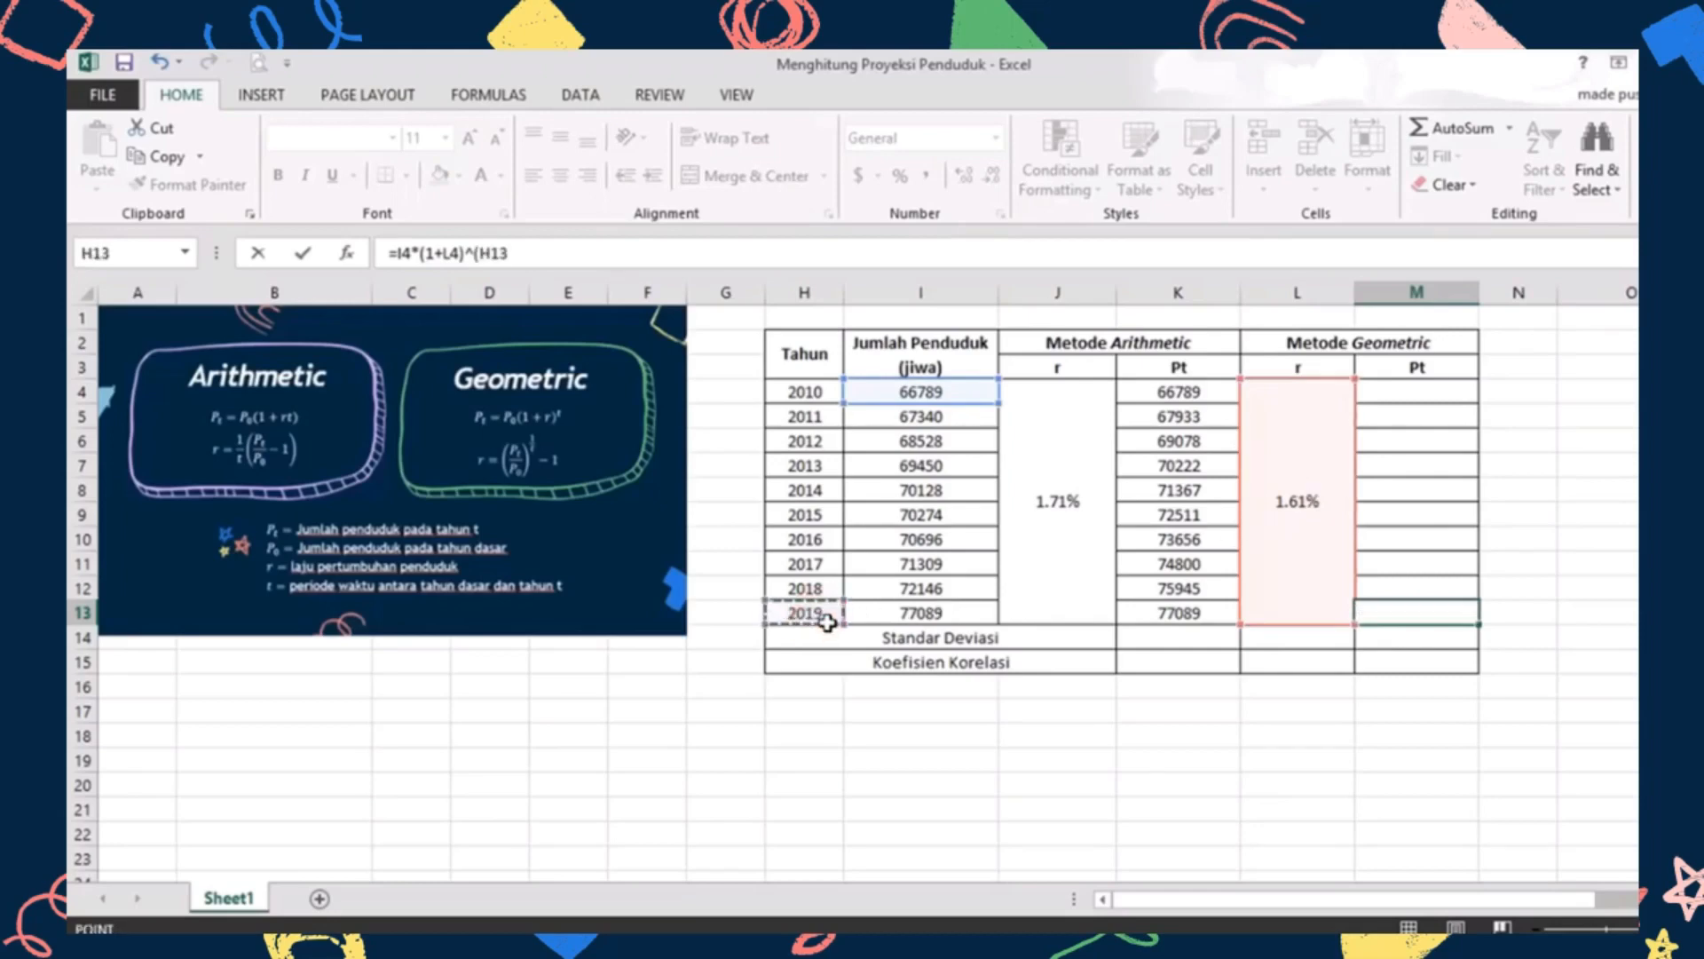
type("-")
left_click(809, 394)
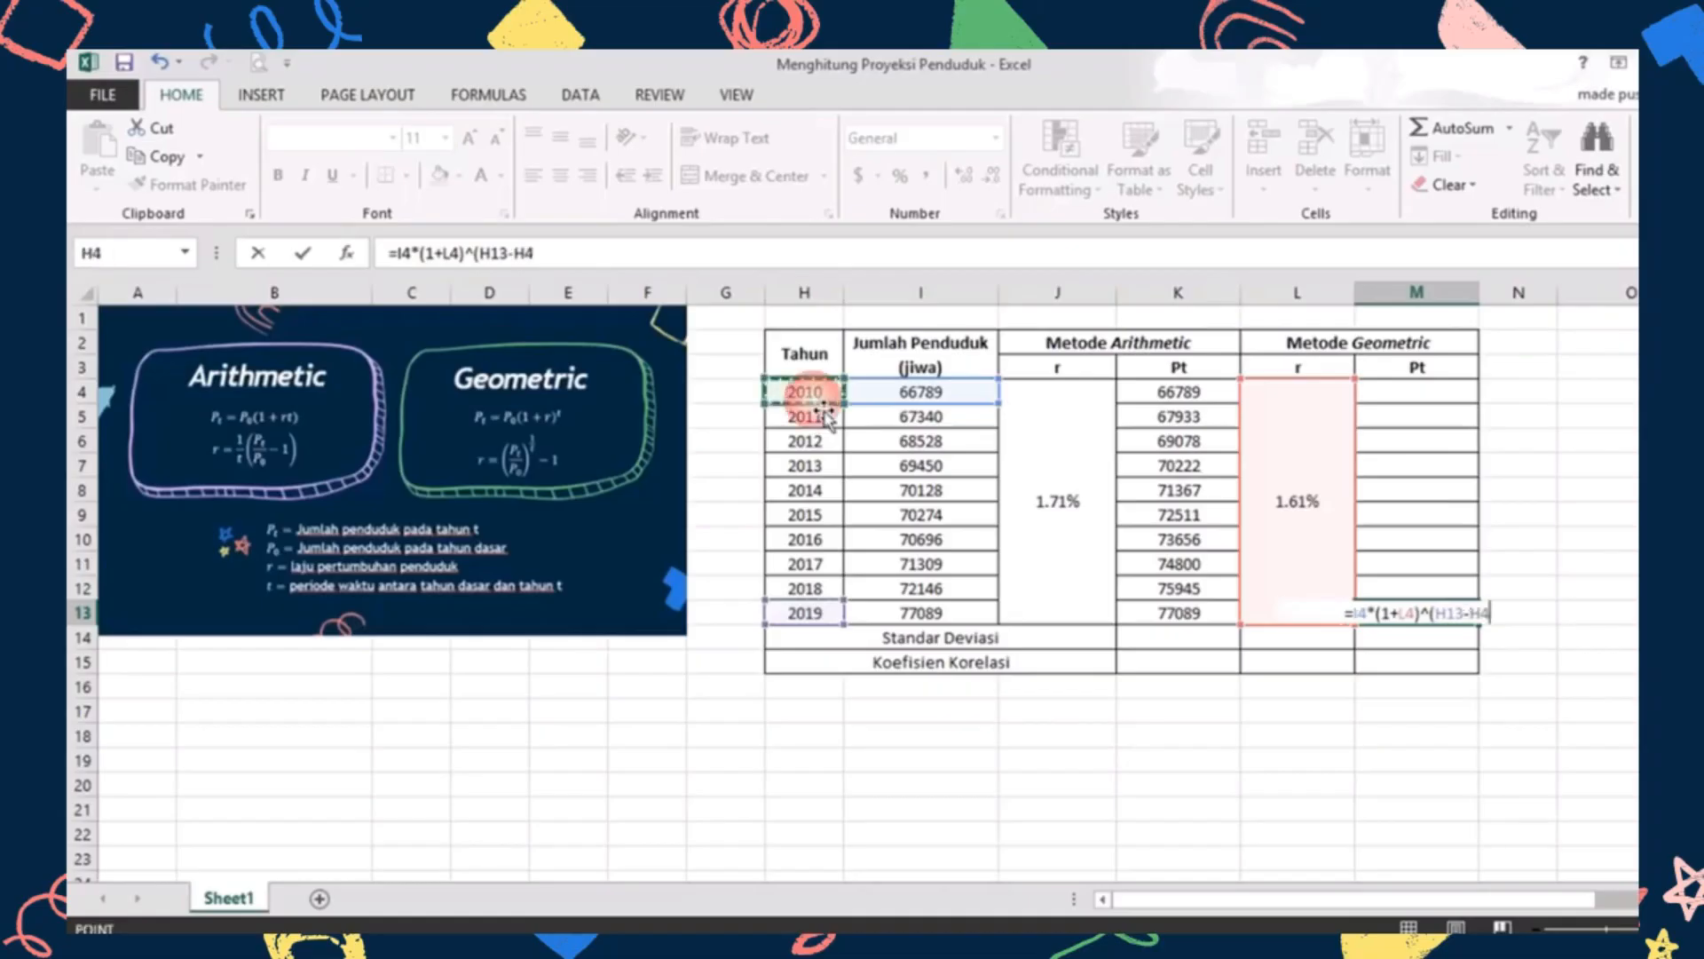
type(")")
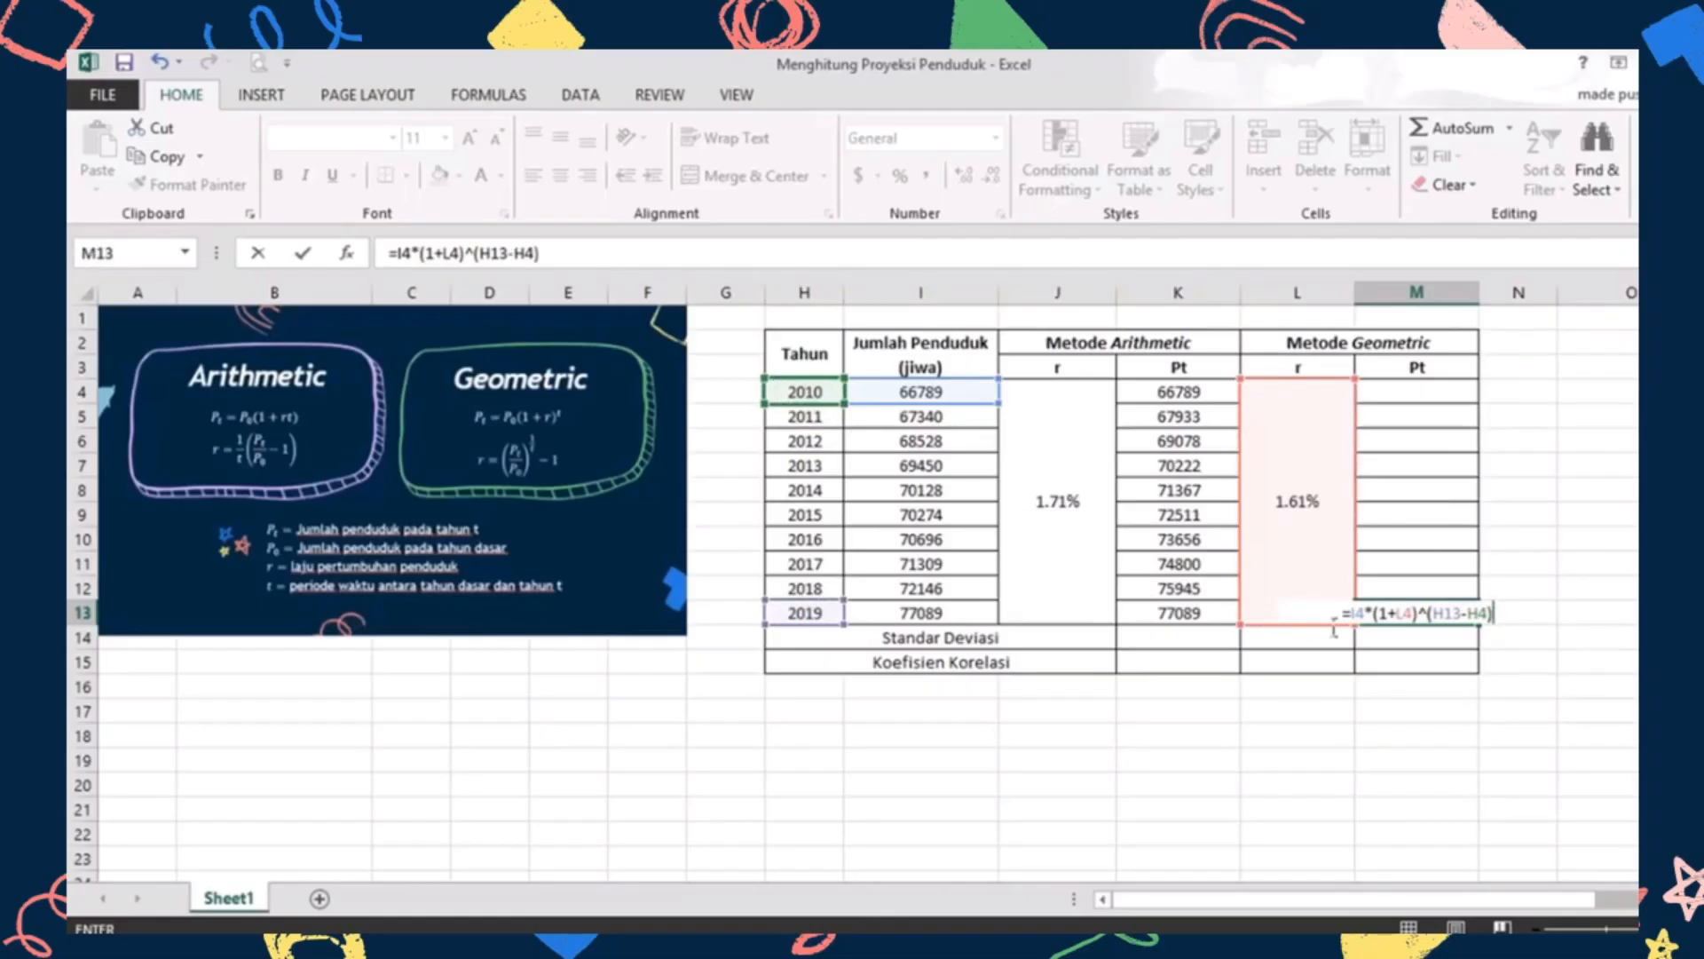
Enclose the power term of the M13 formula in parentheses and commit it as =I4*((1+L4)^(H13-H4))
left_click(1373, 614)
type("(1+L4")
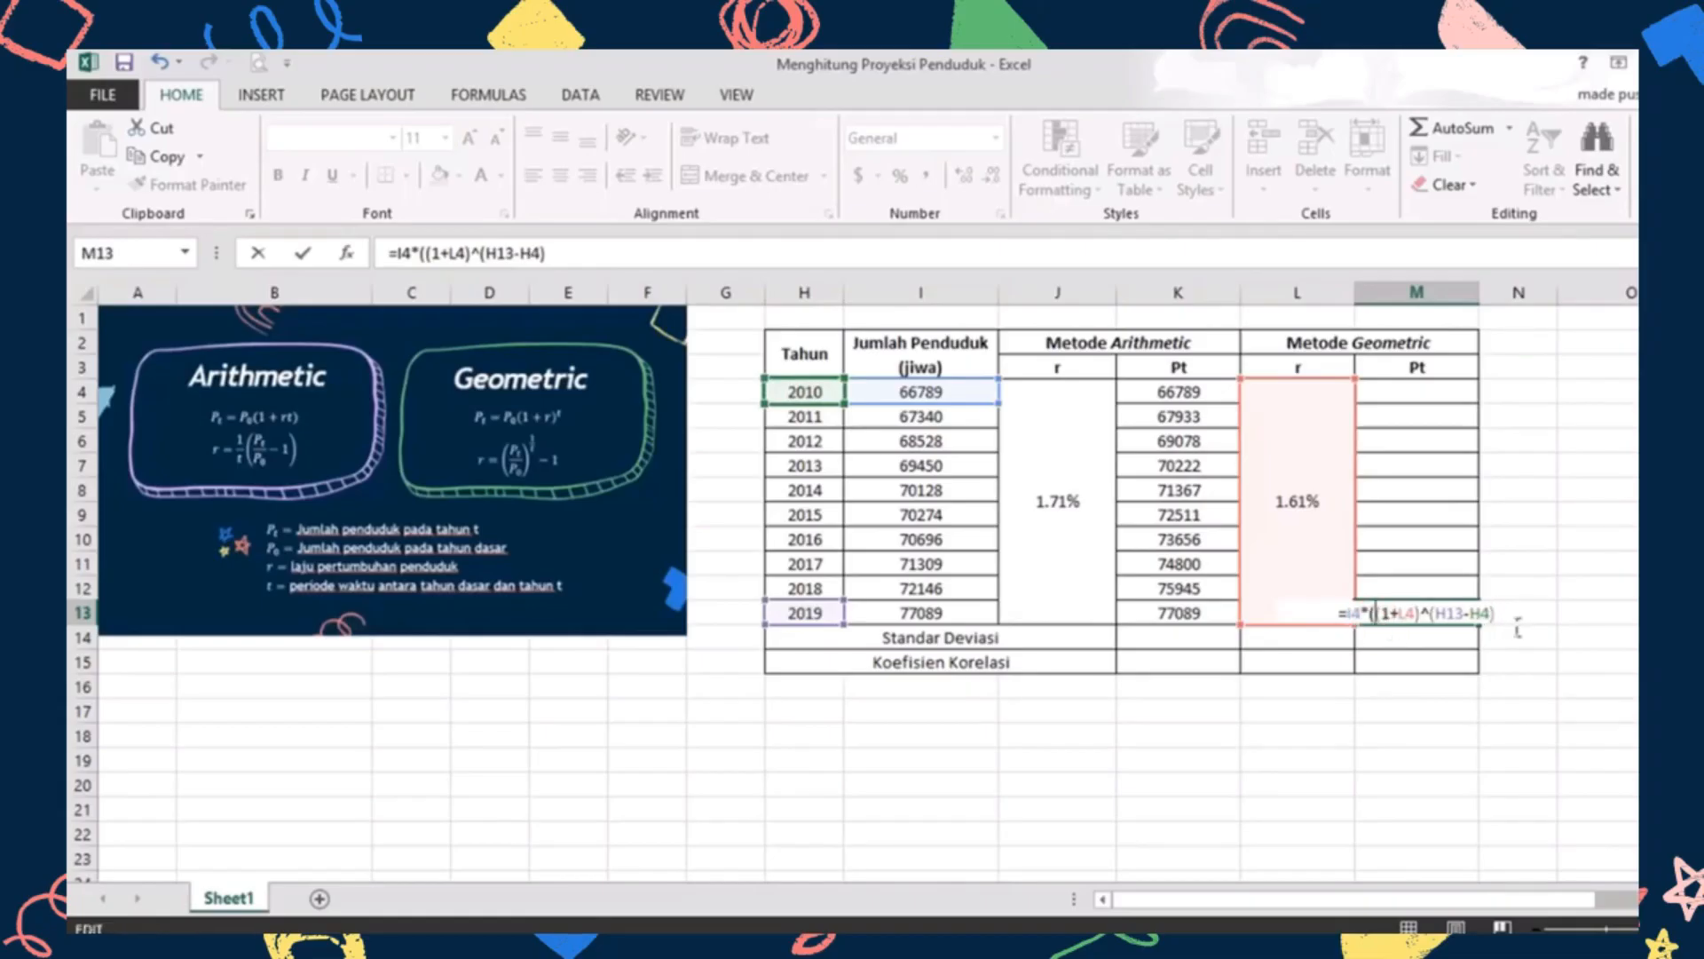
type(")")
key("ctrl+Return")
key("Return")
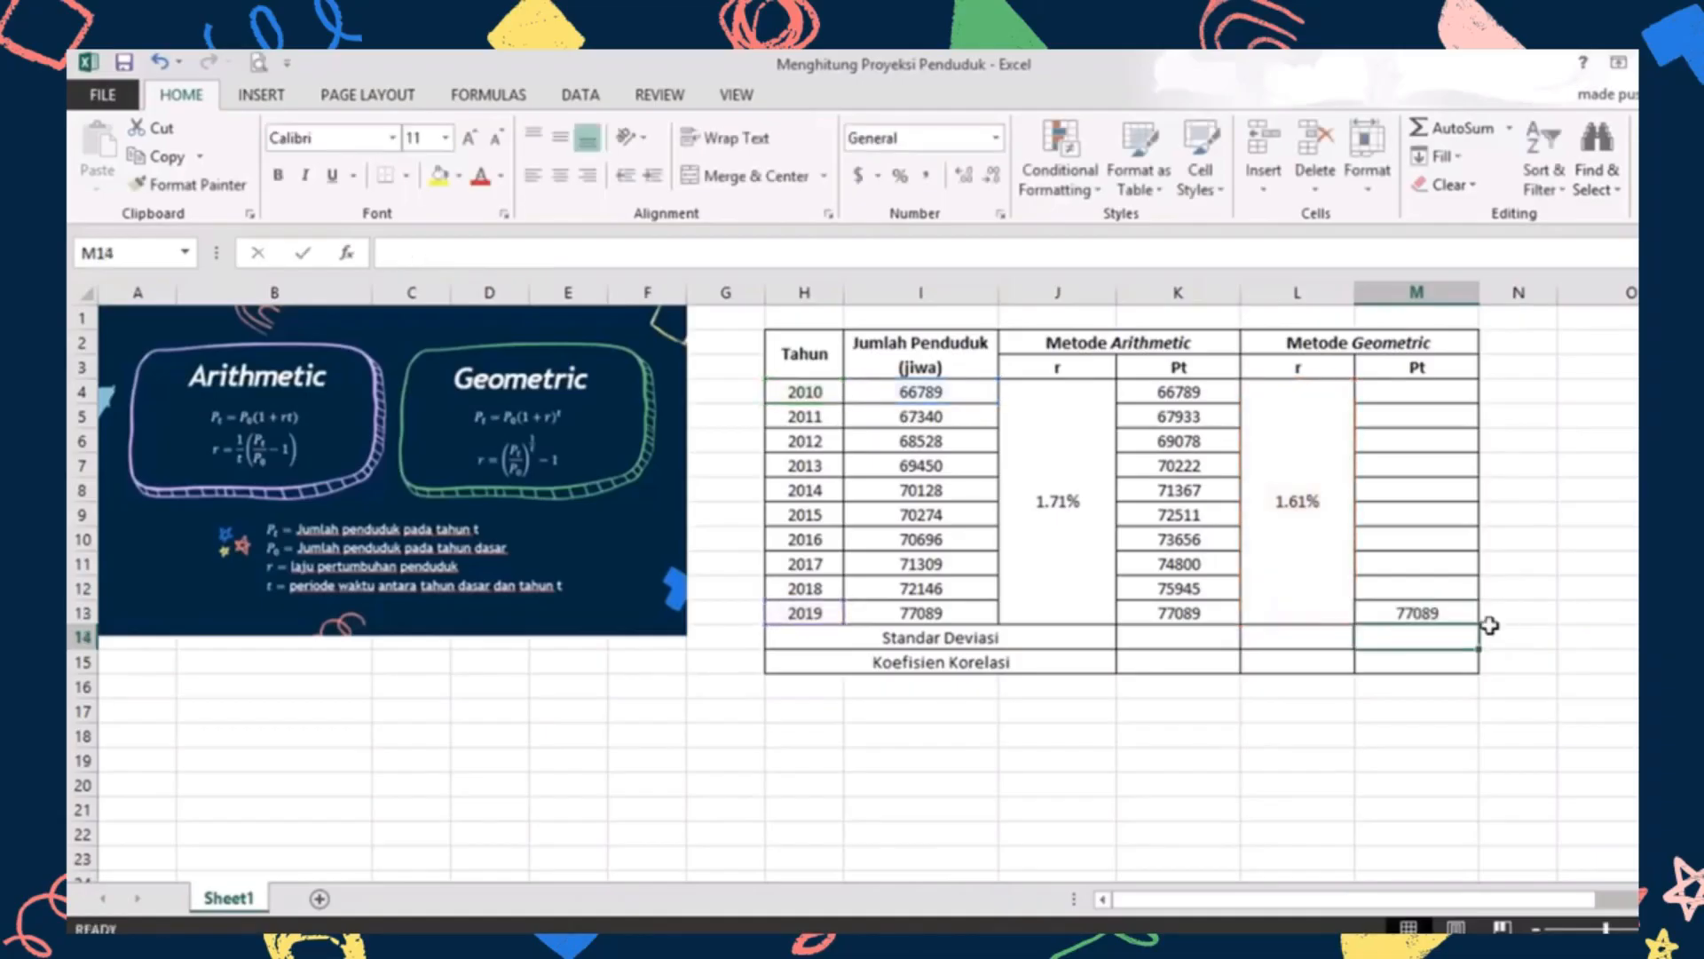
Make the I4, L4 and H4 references absolute in the M13 formula, giving =$I$4*((1+$L$4)^(H13-$H$4))
left_click(1458, 616)
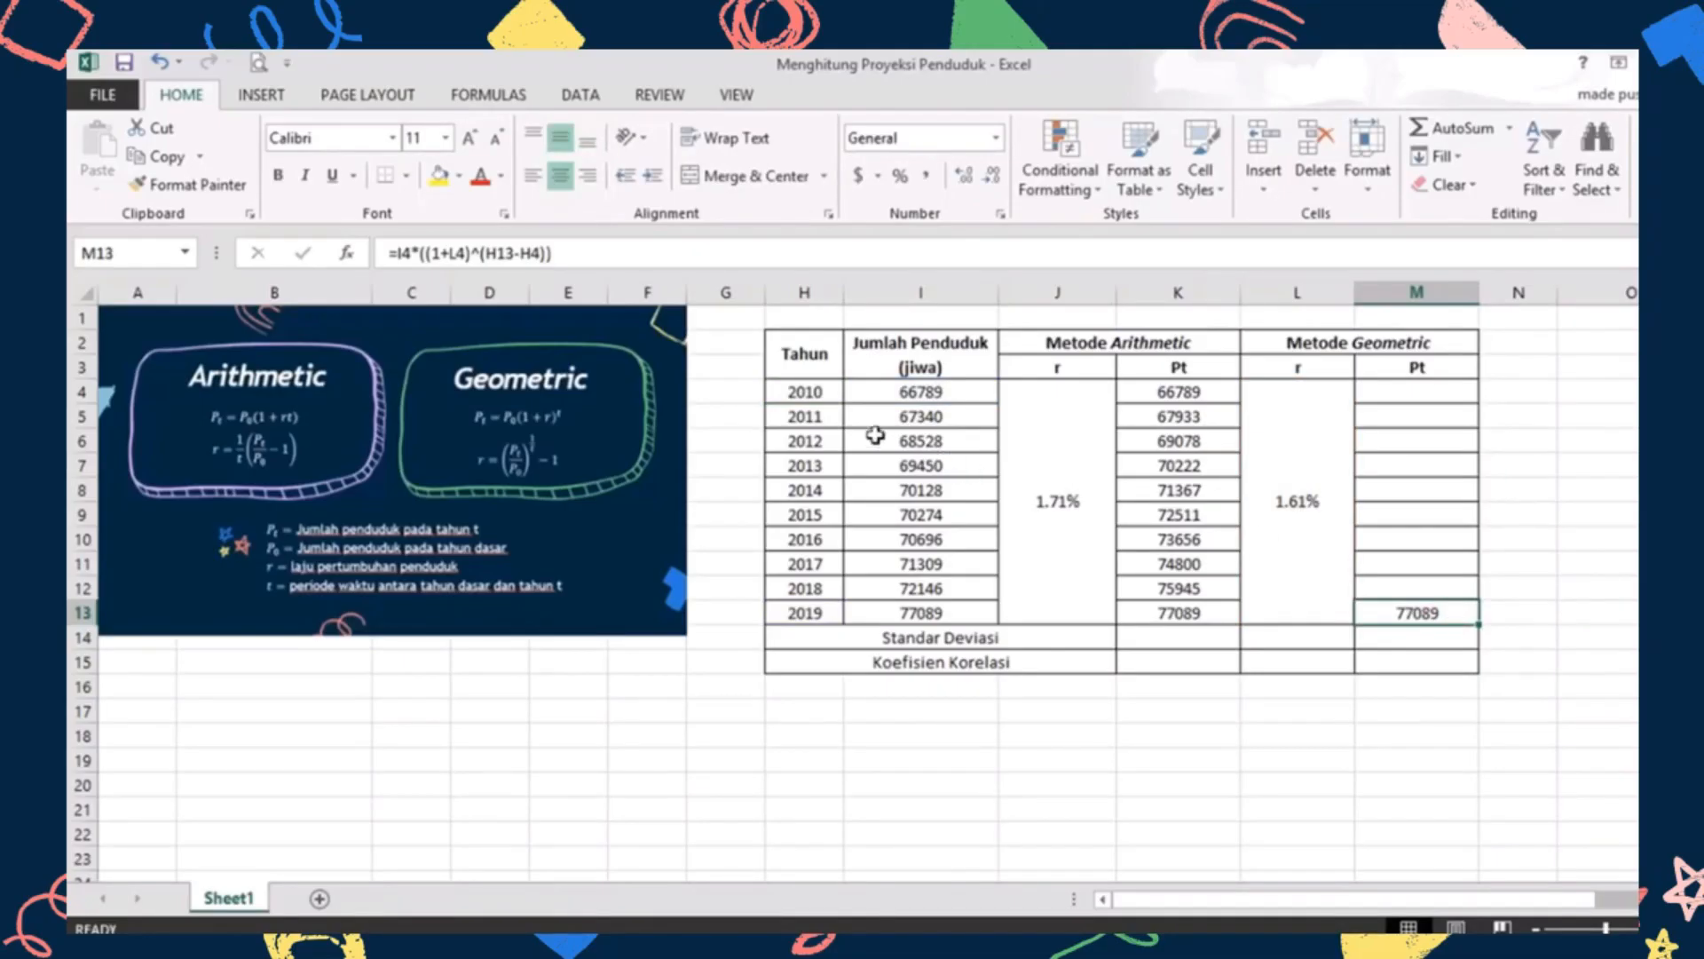
left_click(418, 259)
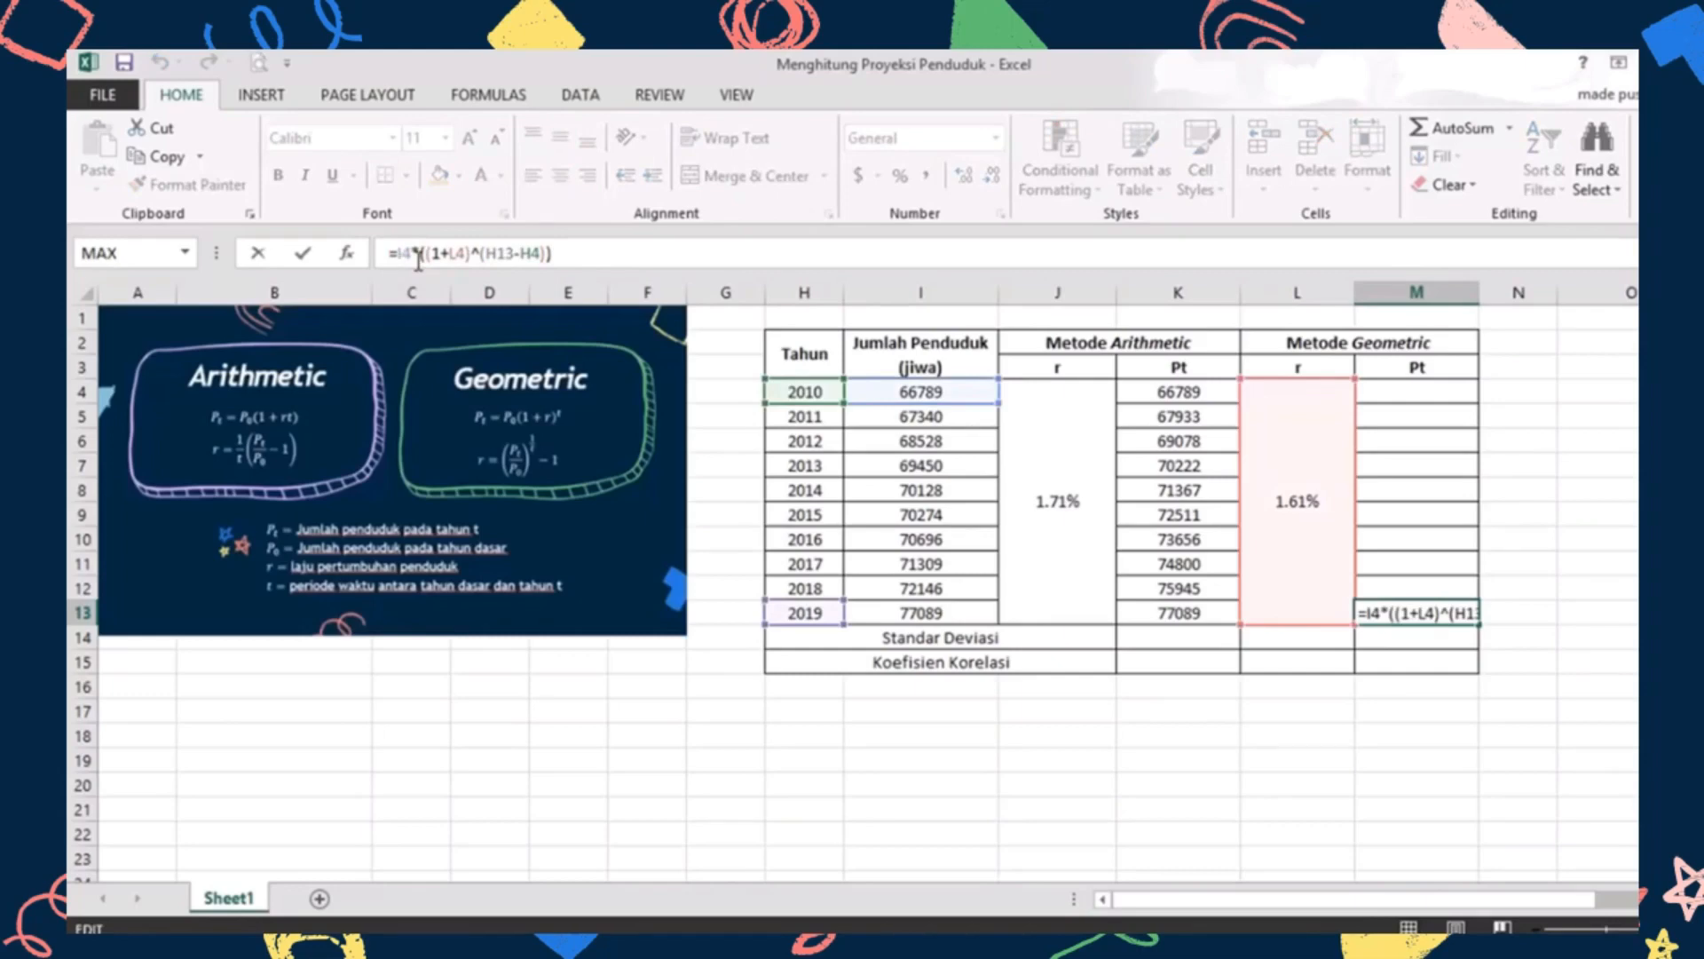
key("F4")
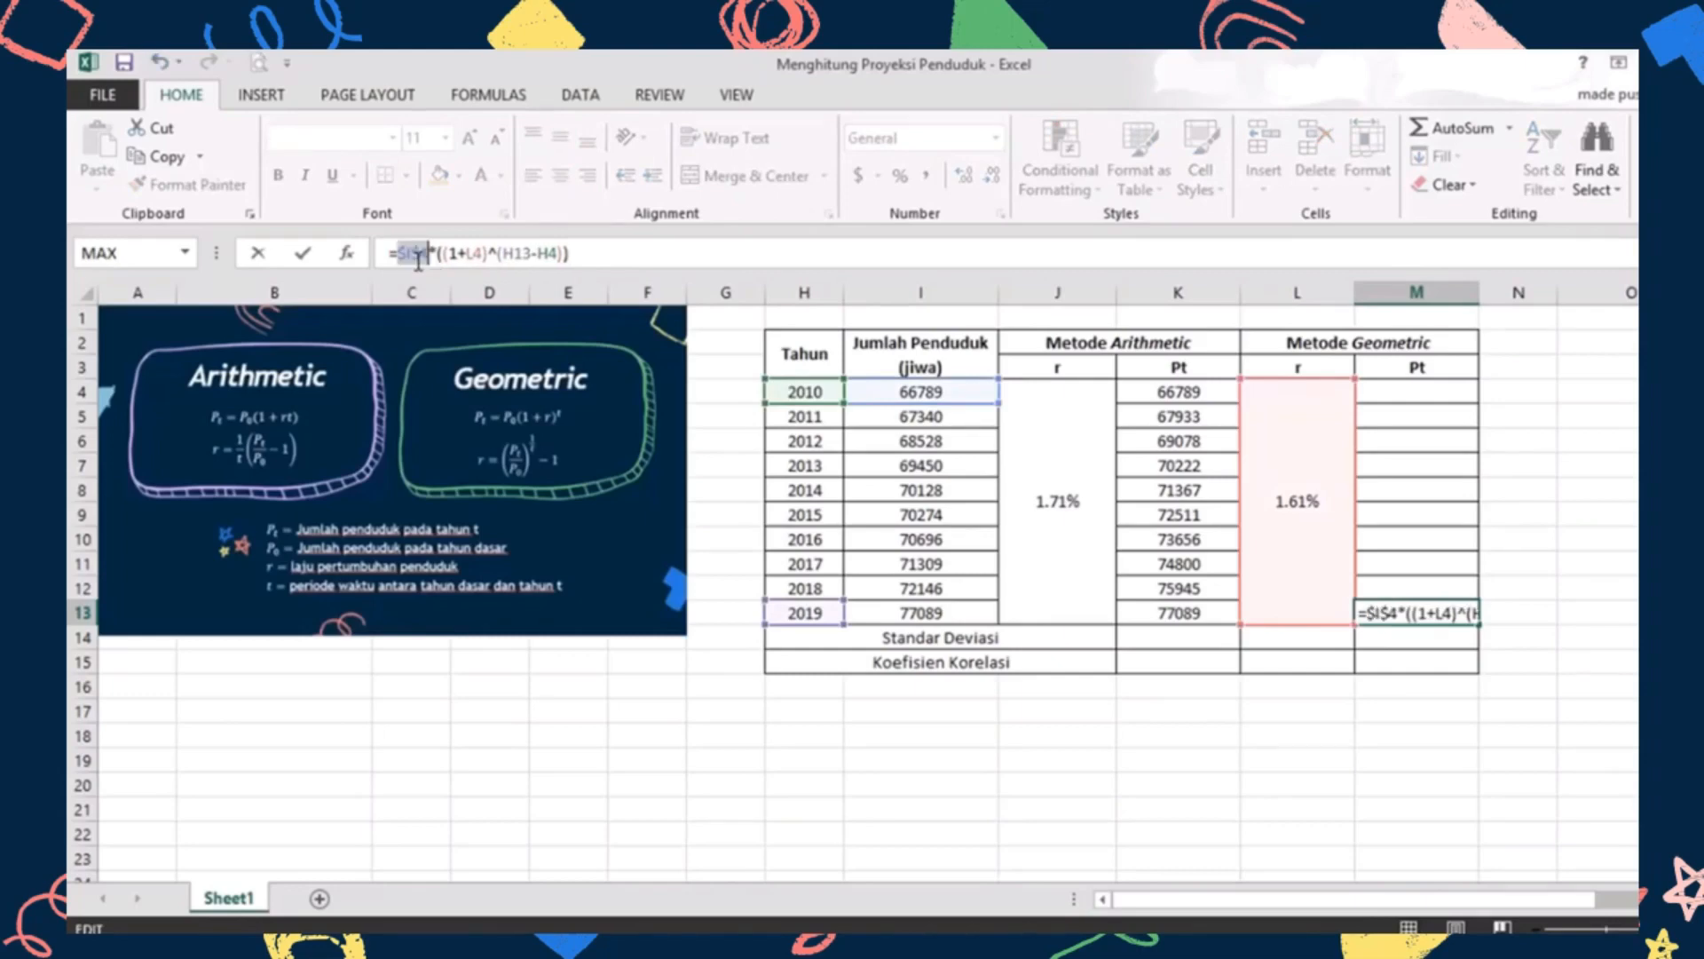
left_click(466, 259)
key("F4")
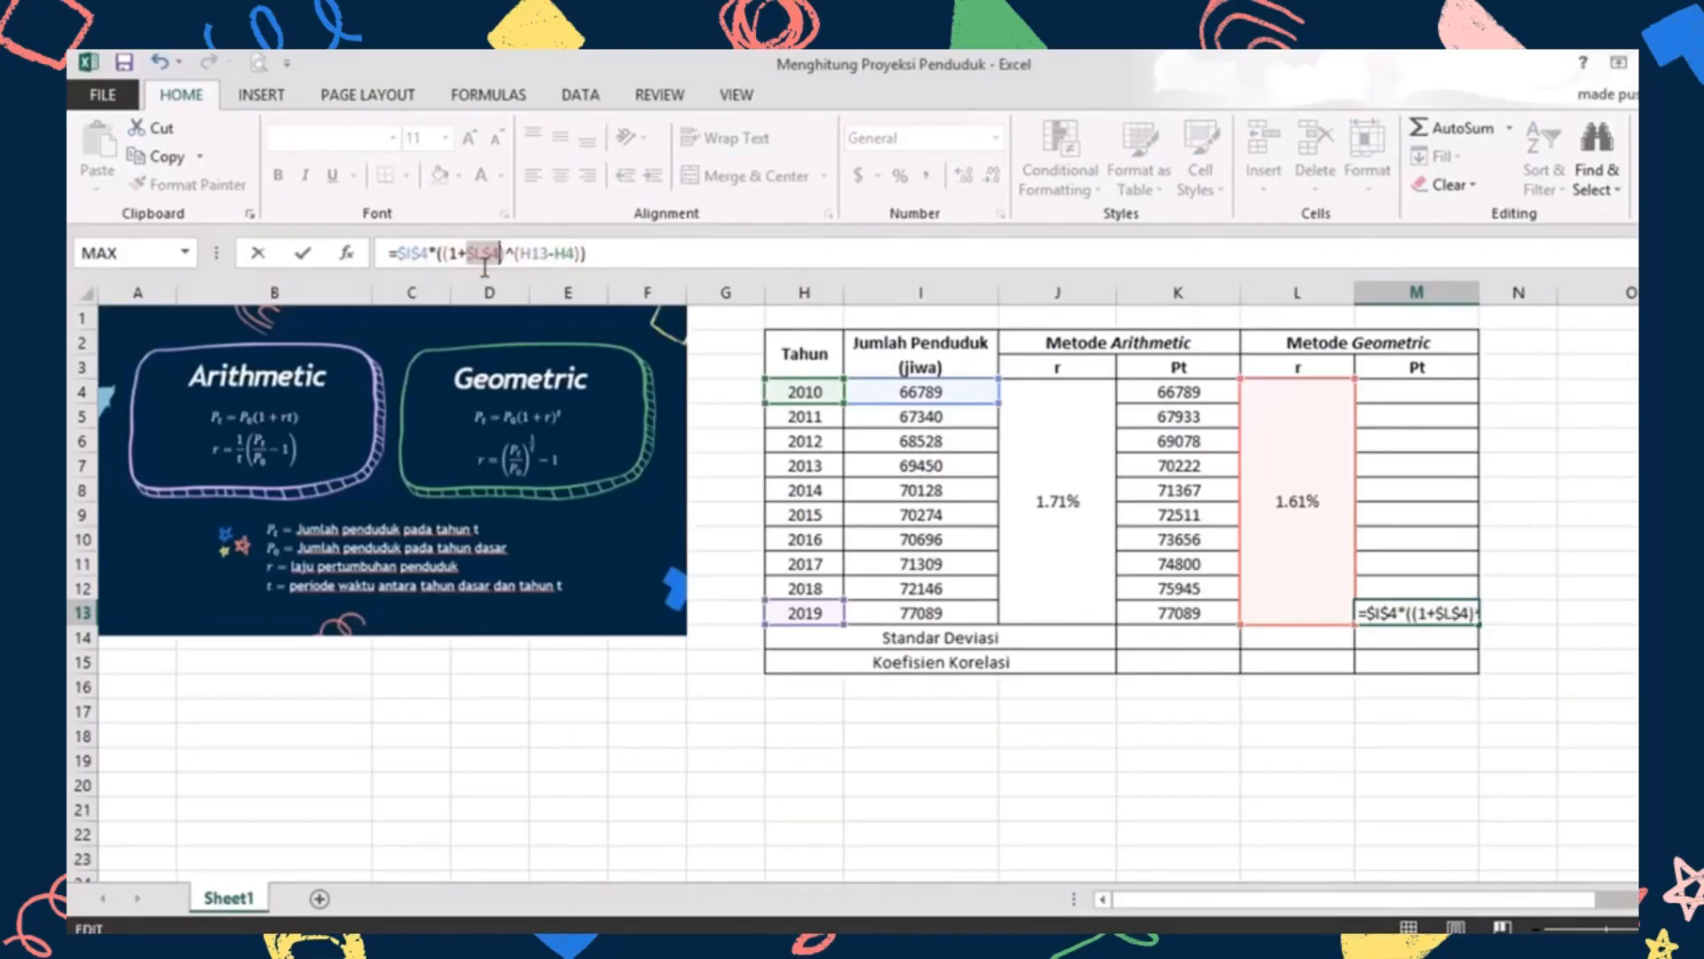
left_click(573, 257)
key("F4")
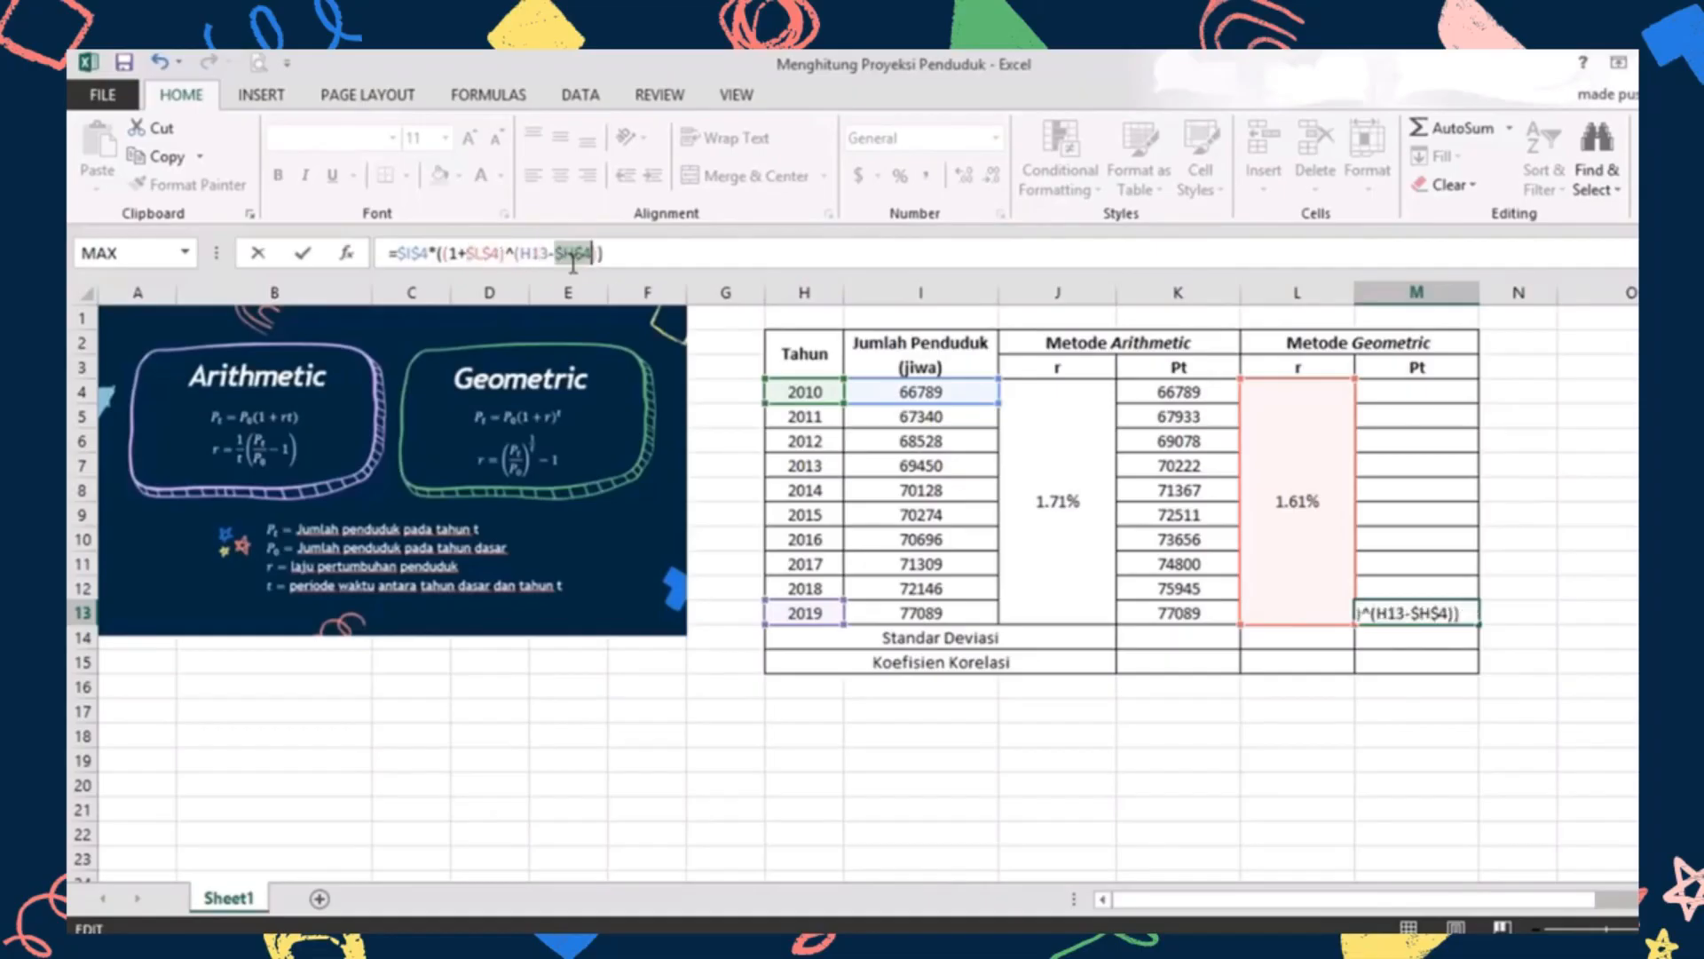
key("Return")
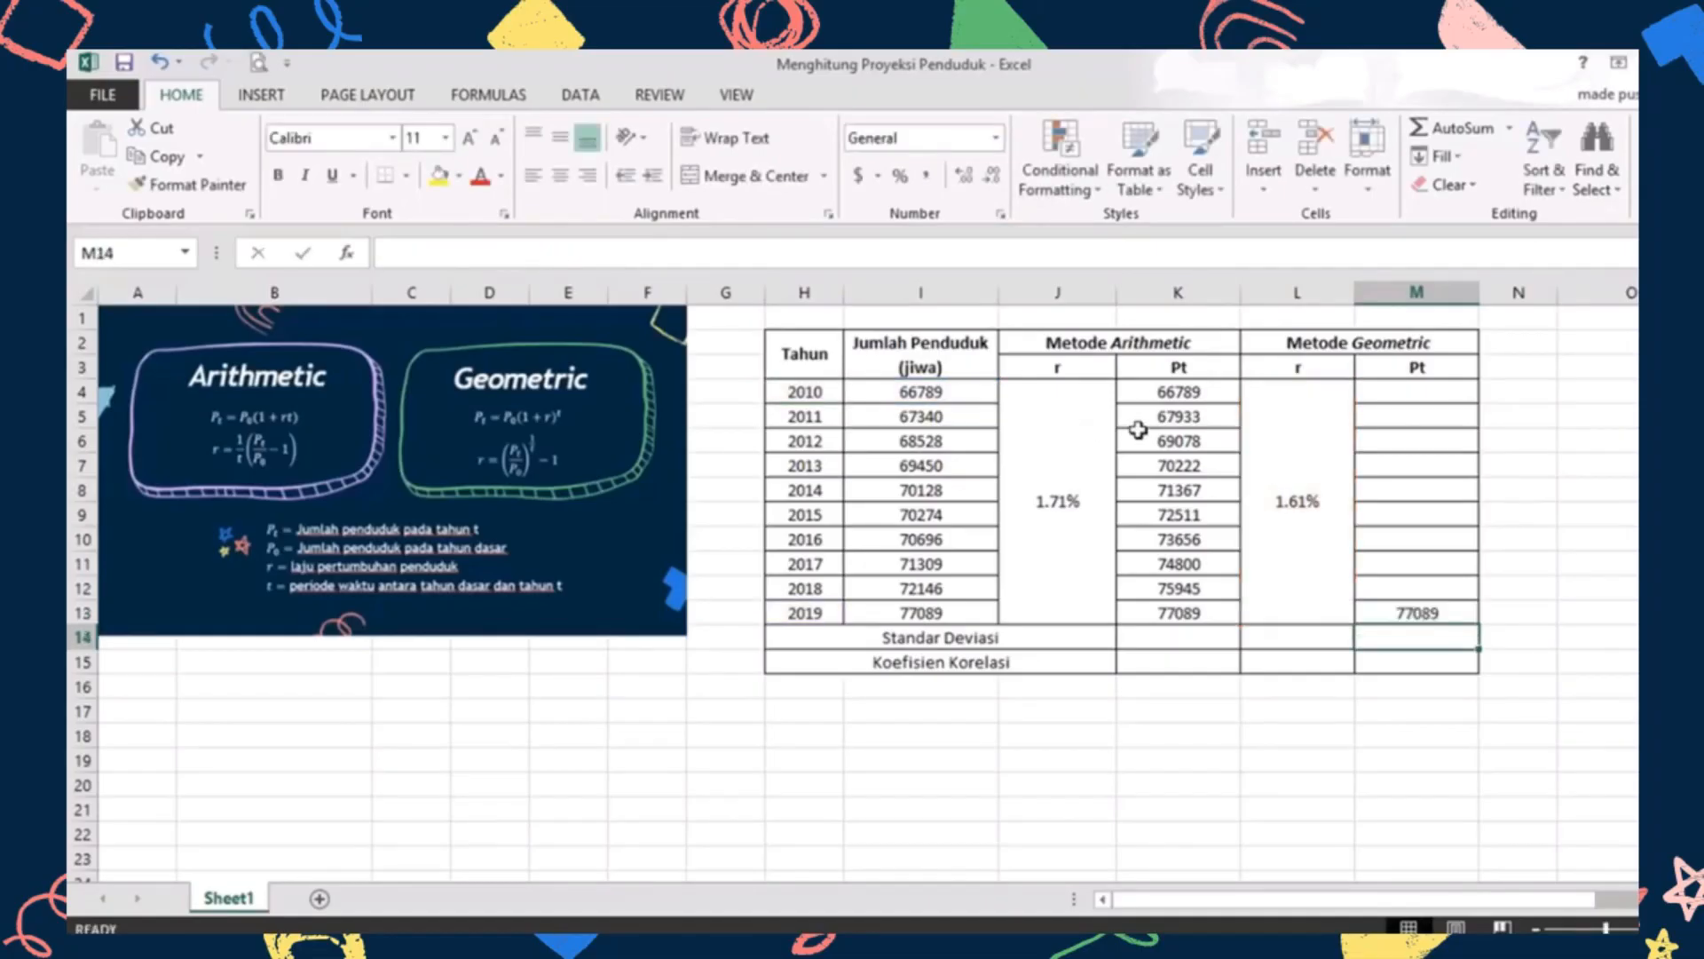
Fill the M13 formula upward through M4 and format the geometric projections M4:M13 with no decimal places
left_click(1425, 611)
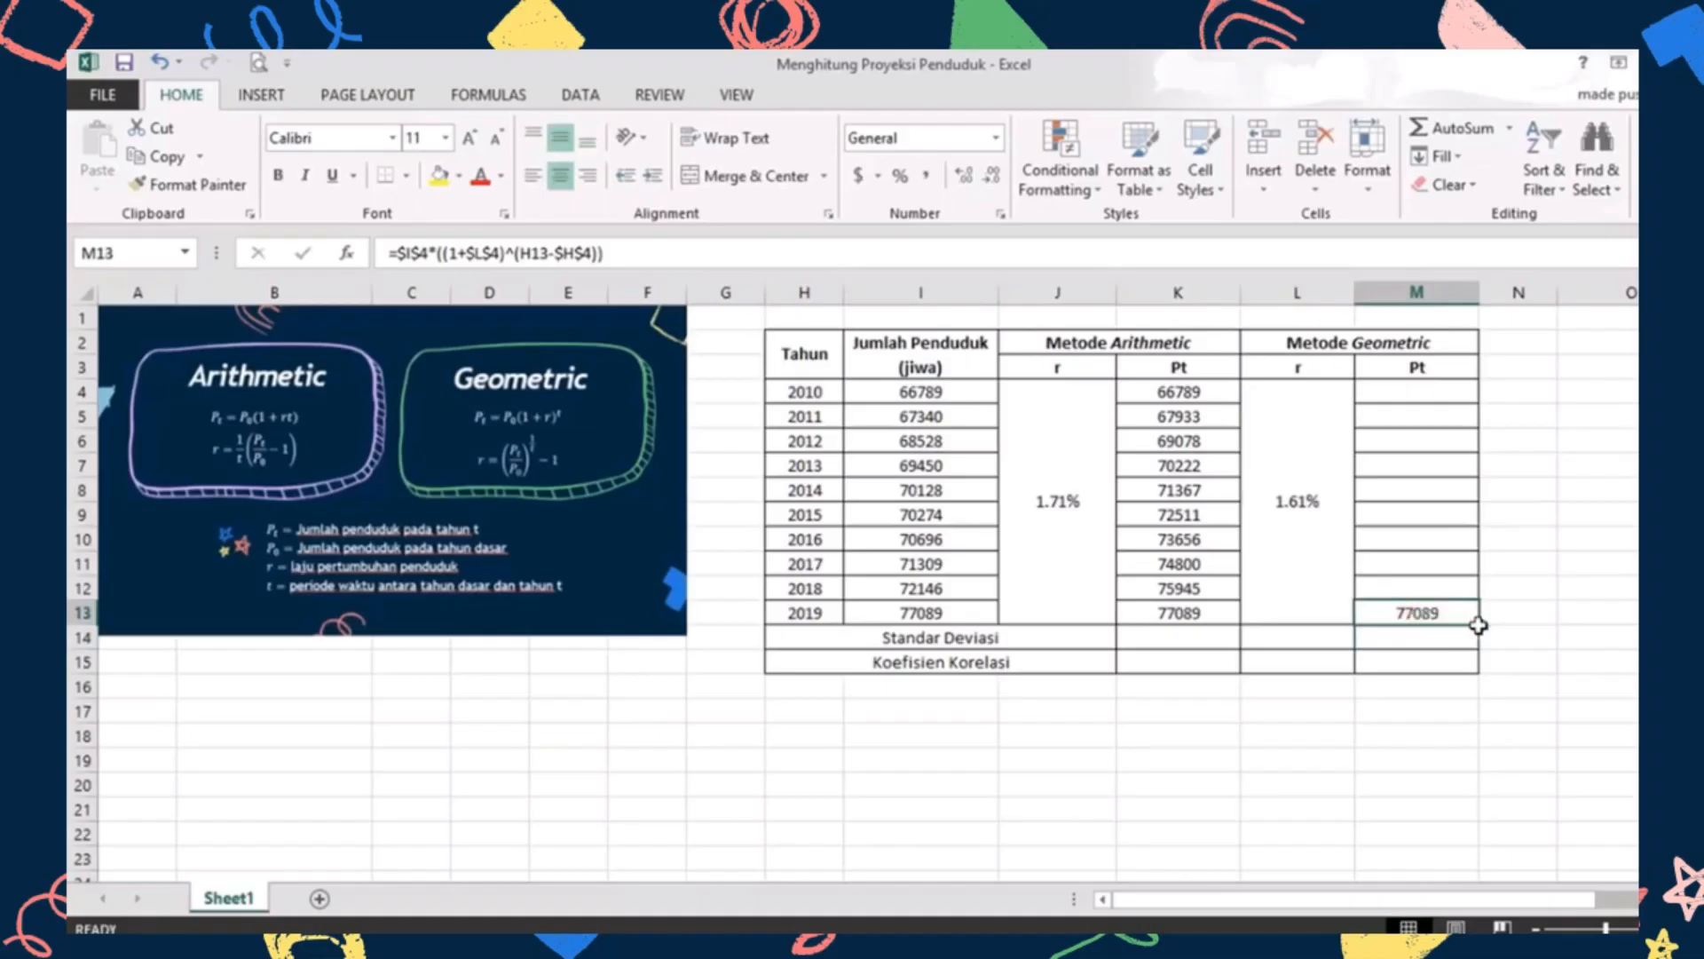
left_click_drag(1488, 635, 1468, 394)
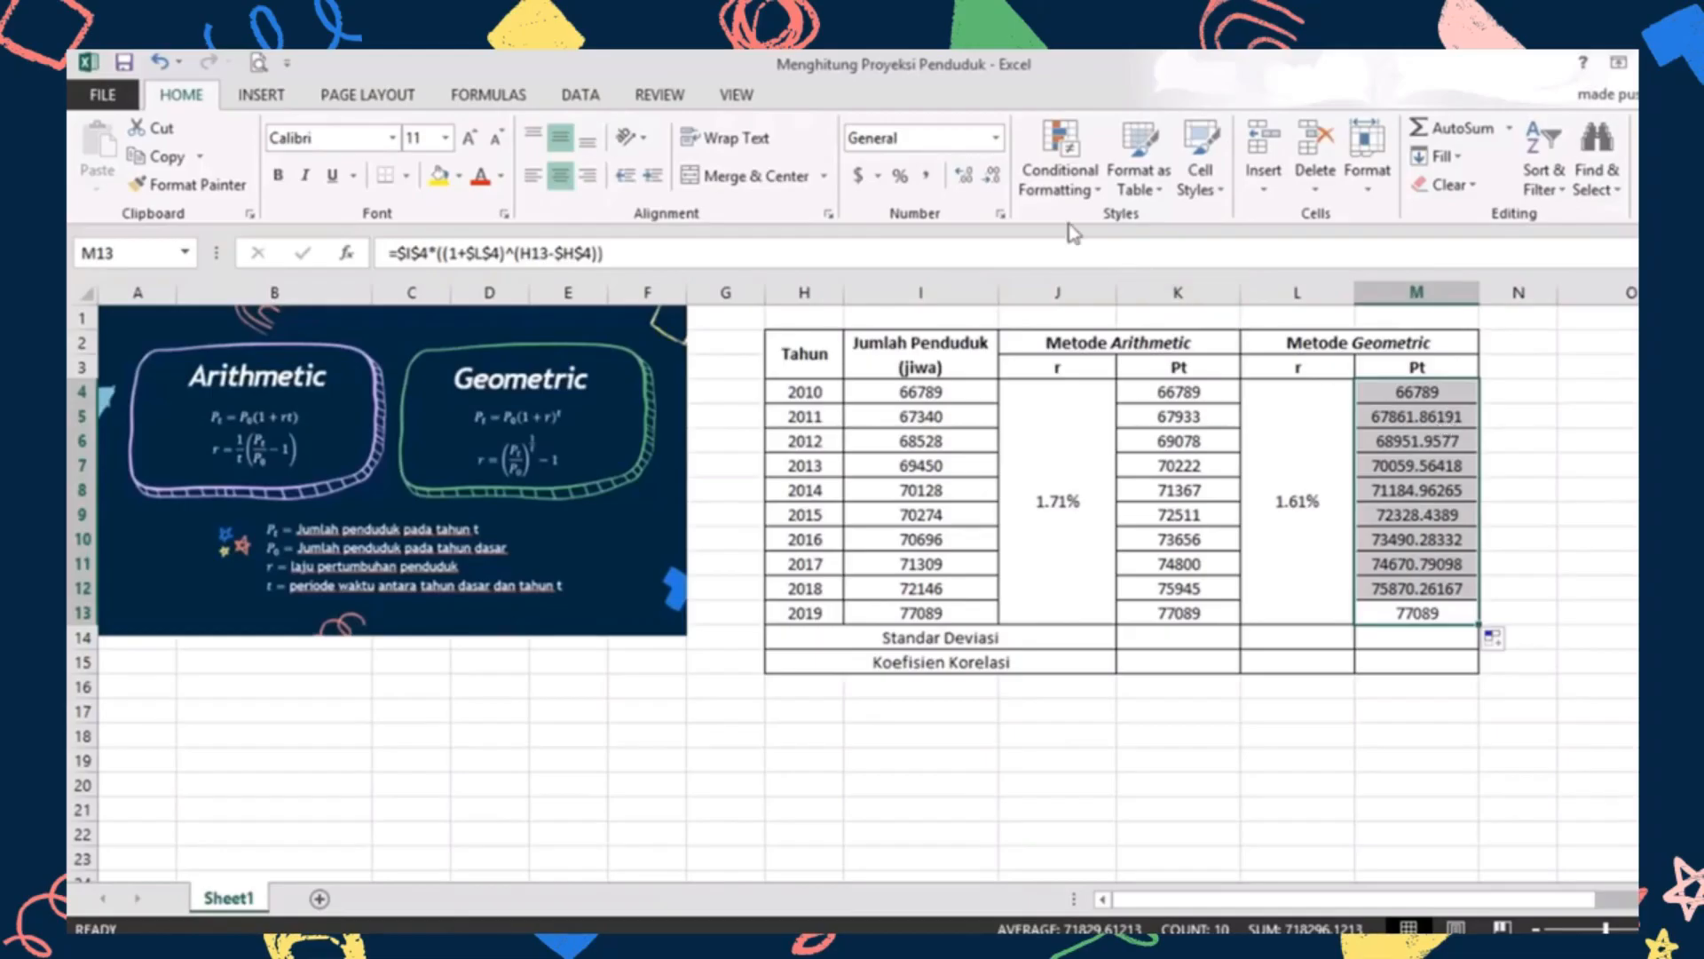
left_click(994, 183)
left_click(994, 183)
left_click(994, 183)
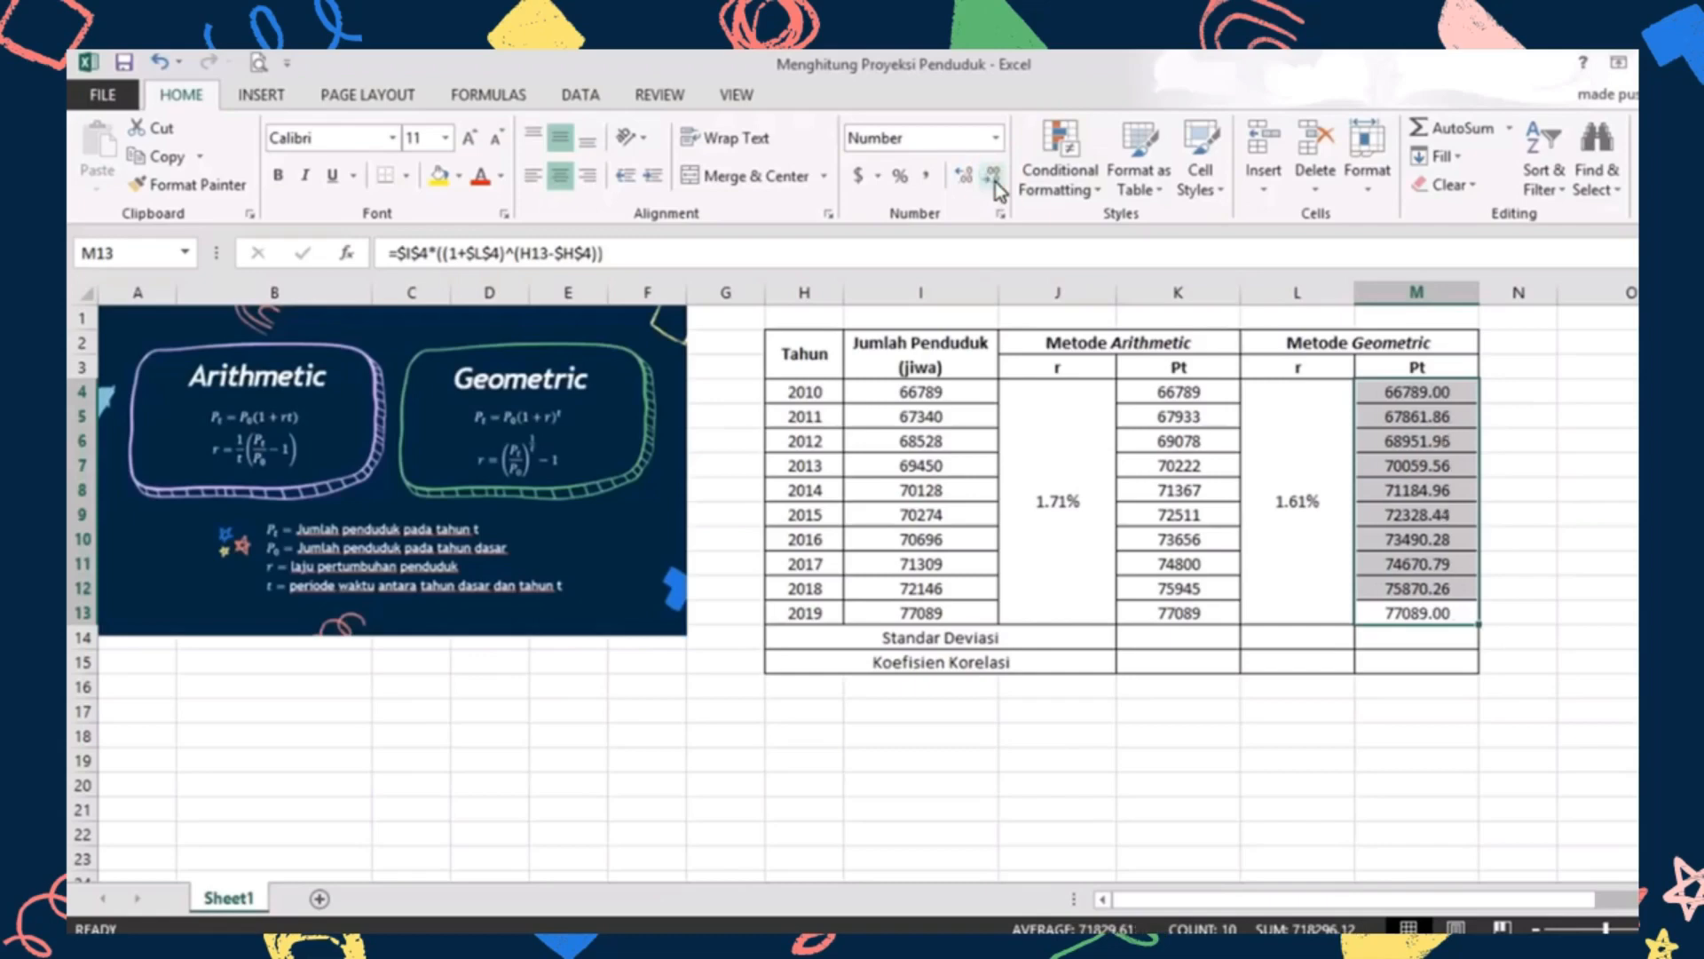
left_click(994, 182)
left_click(995, 183)
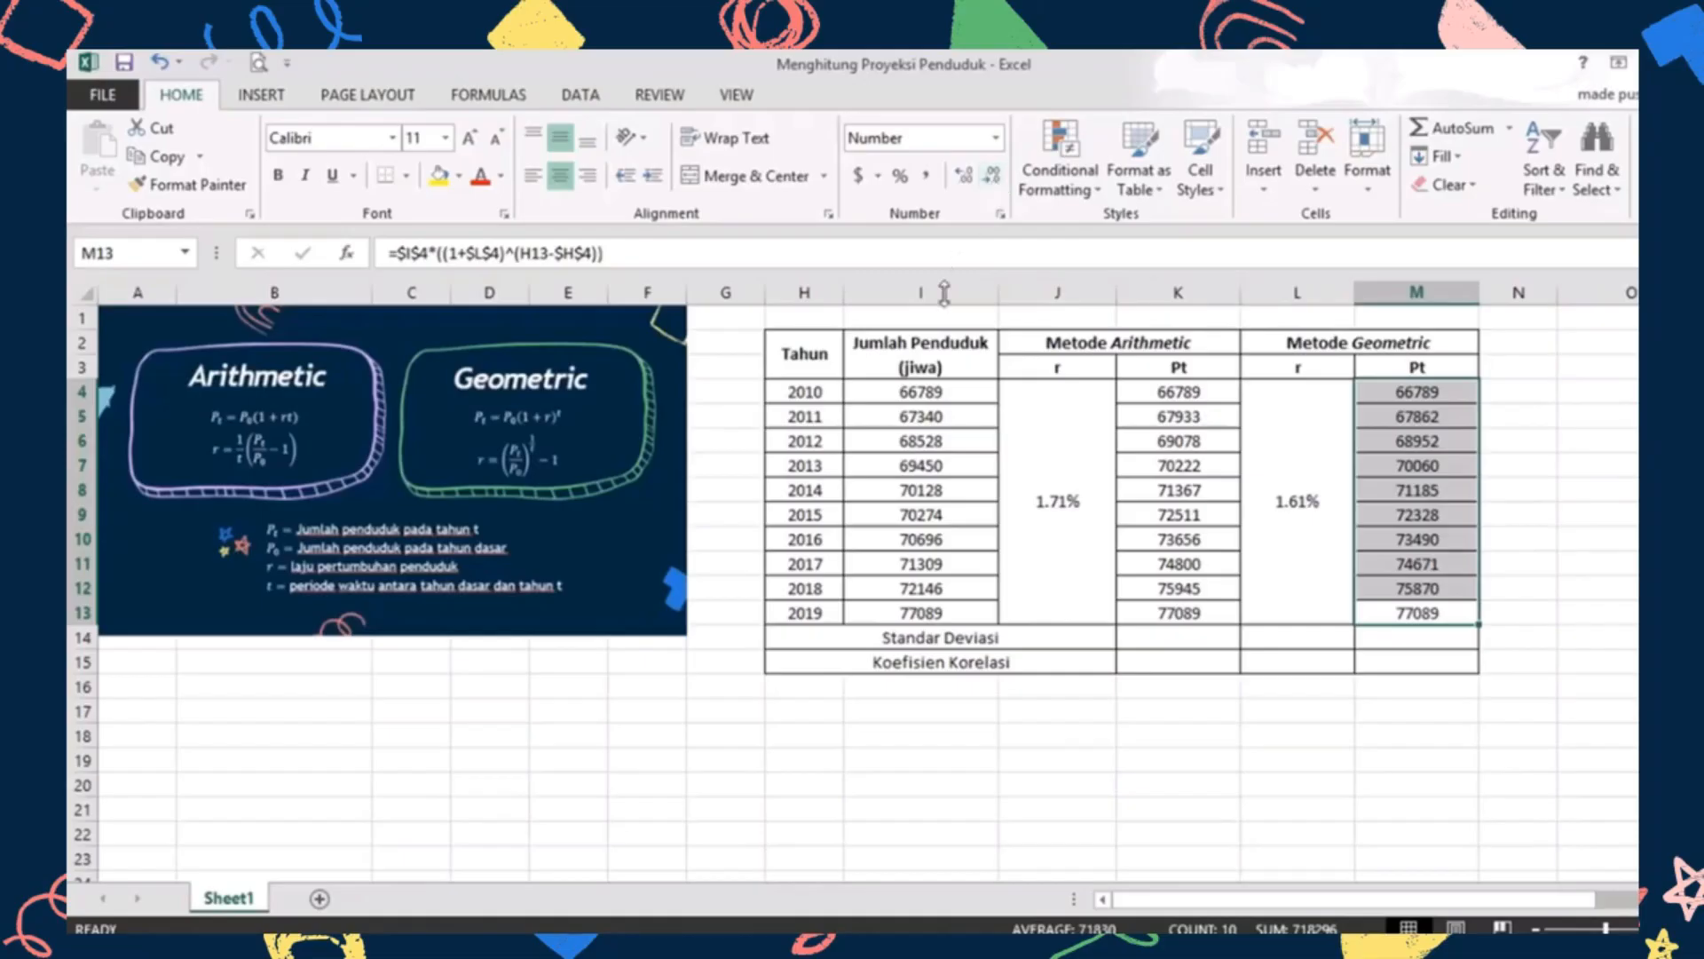
Calculate the standard deviation of the arithmetic projections in K14 with =STDEV(K4:K13)
left_click(1185, 646)
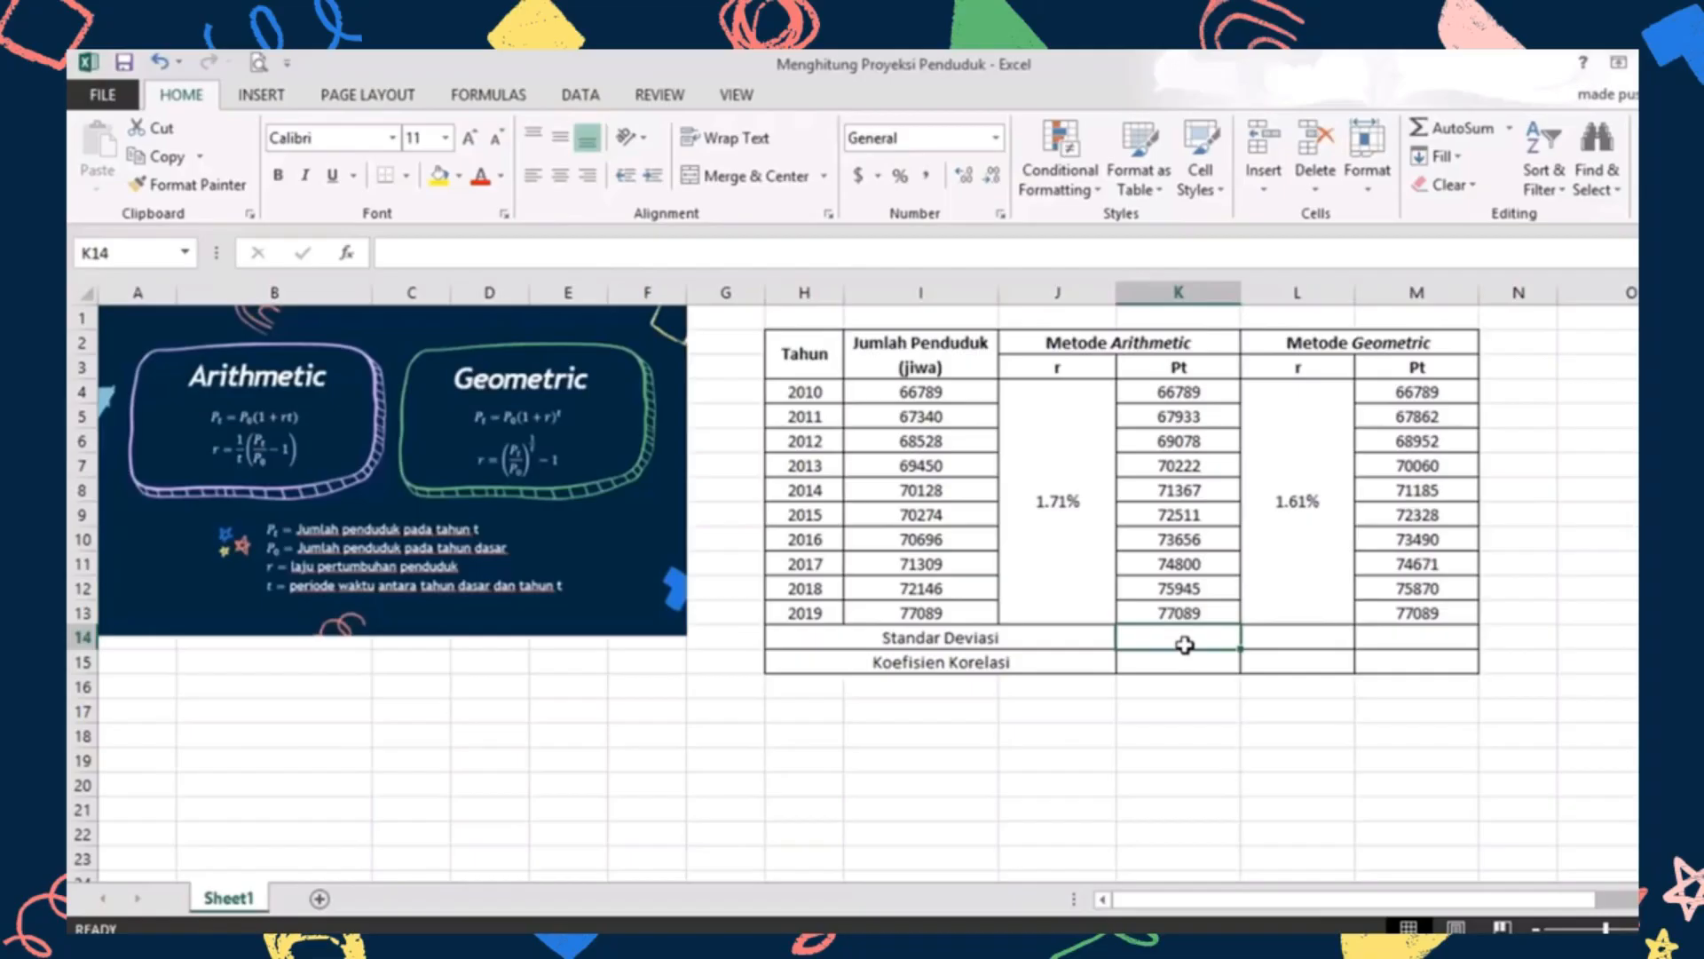
type("=")
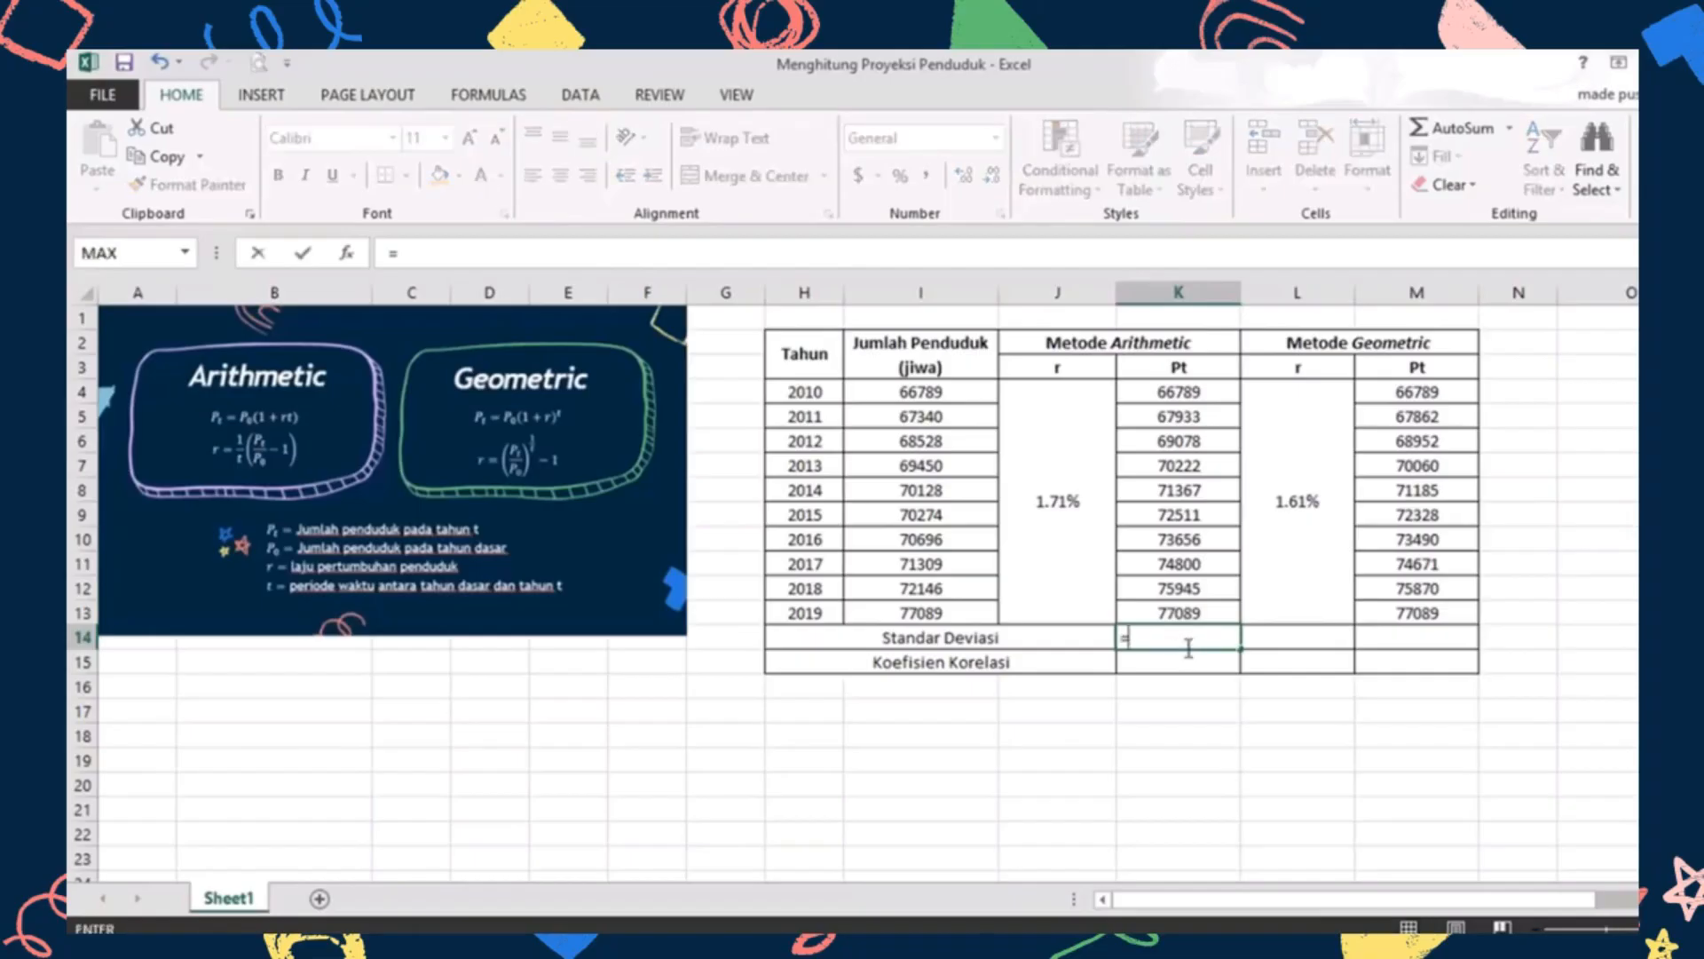
type("STD")
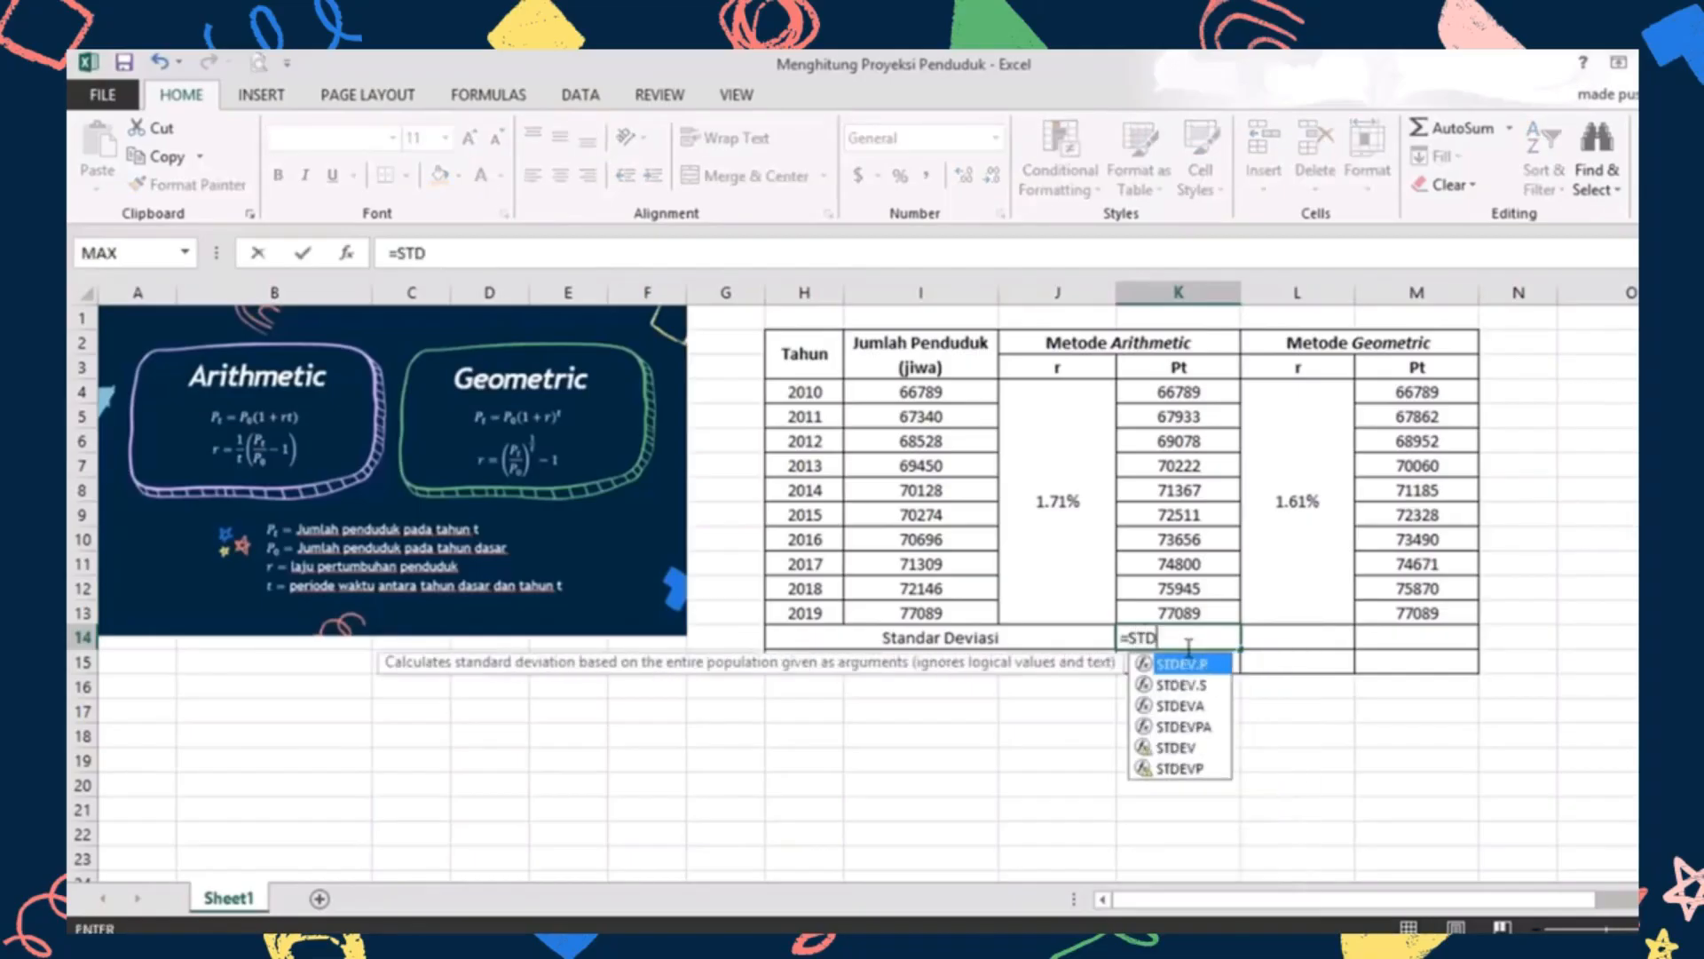
type("EV(")
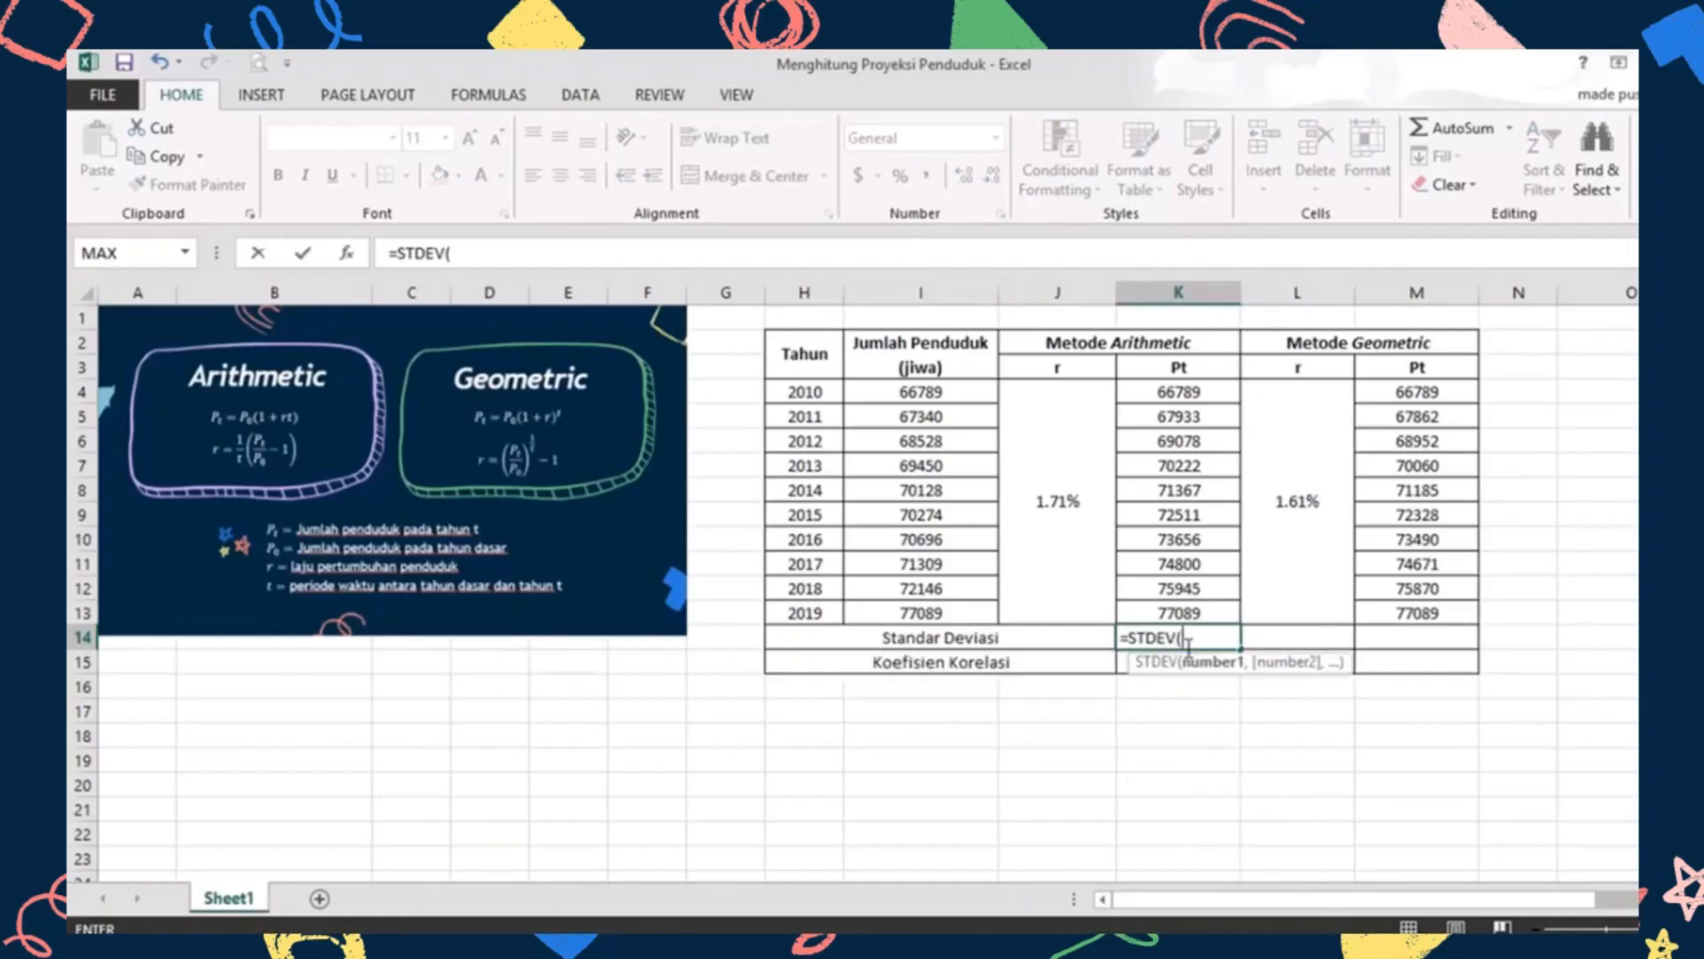
left_click_drag(1203, 406, 1207, 624)
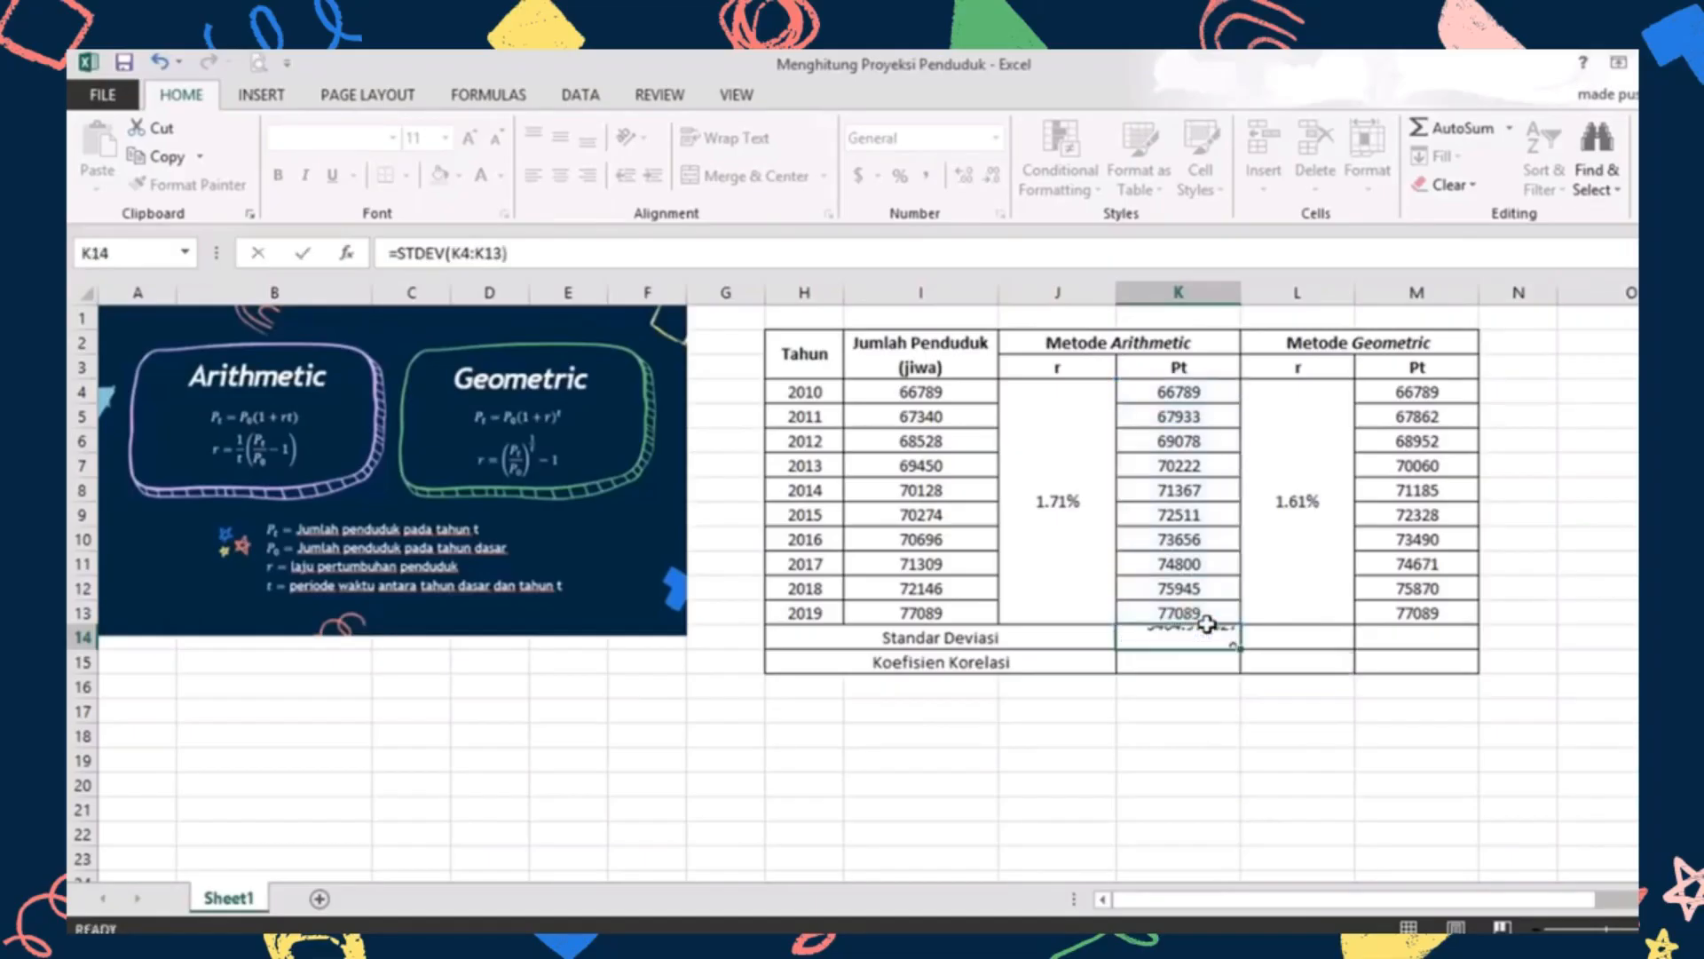
key("Return")
Calculate the standard deviation of the geometric projections in M14 with =STDEV(M4:M13)
left_click(1390, 645)
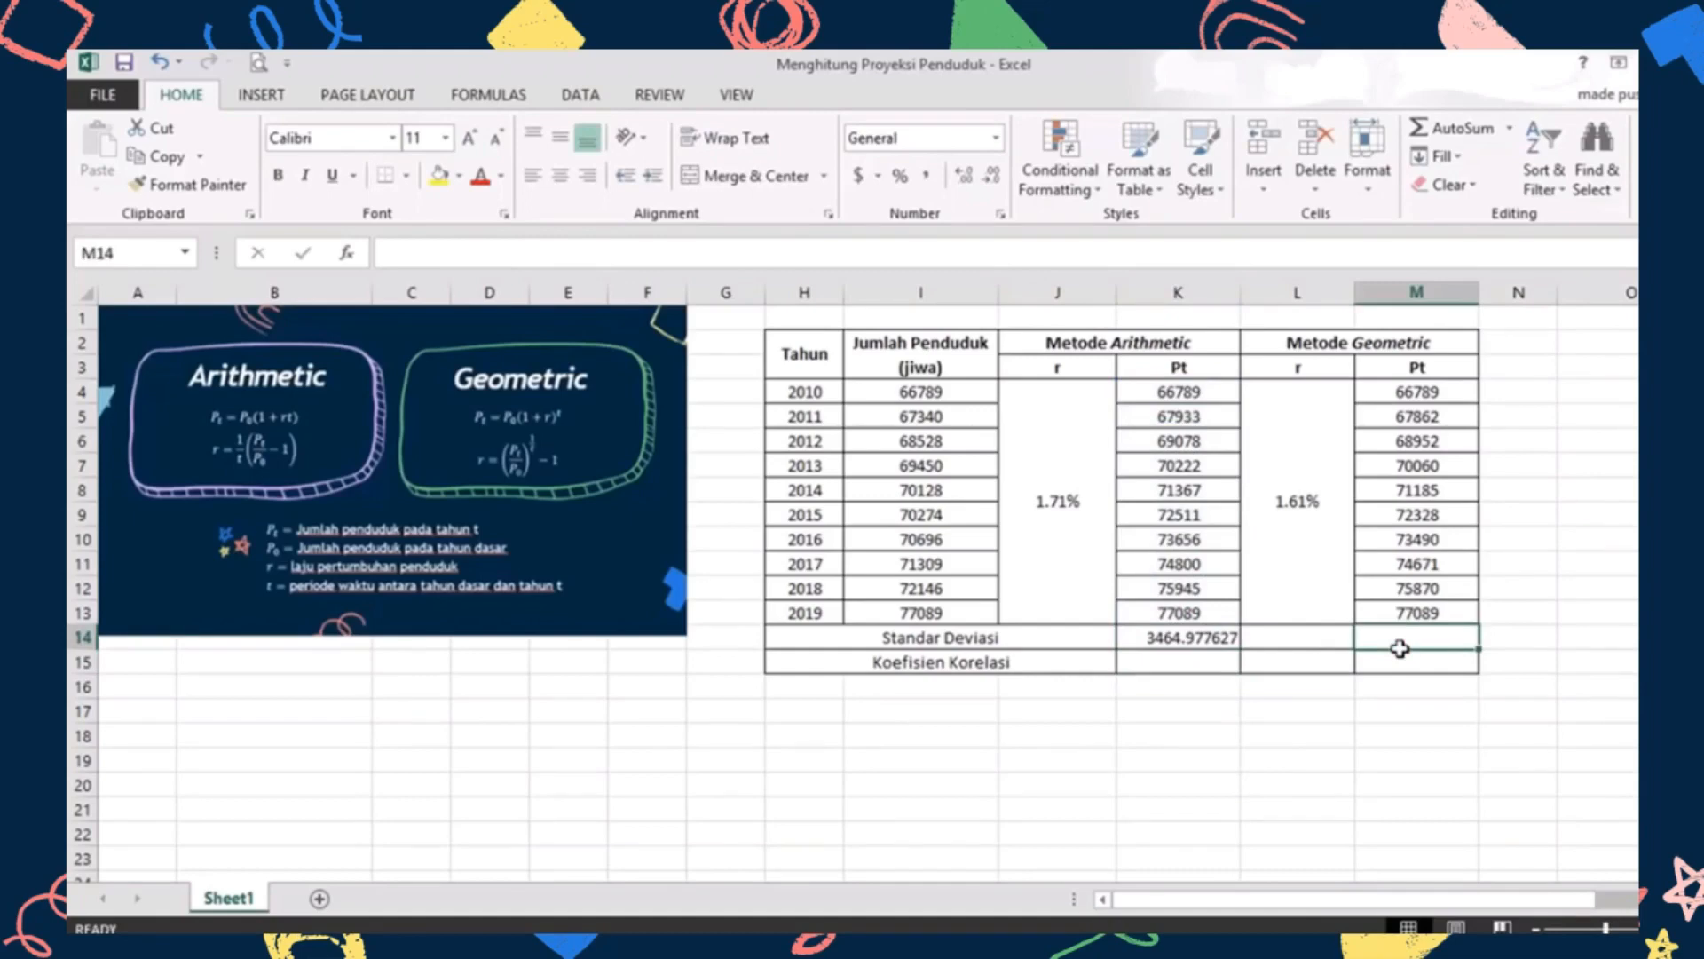
type("=S")
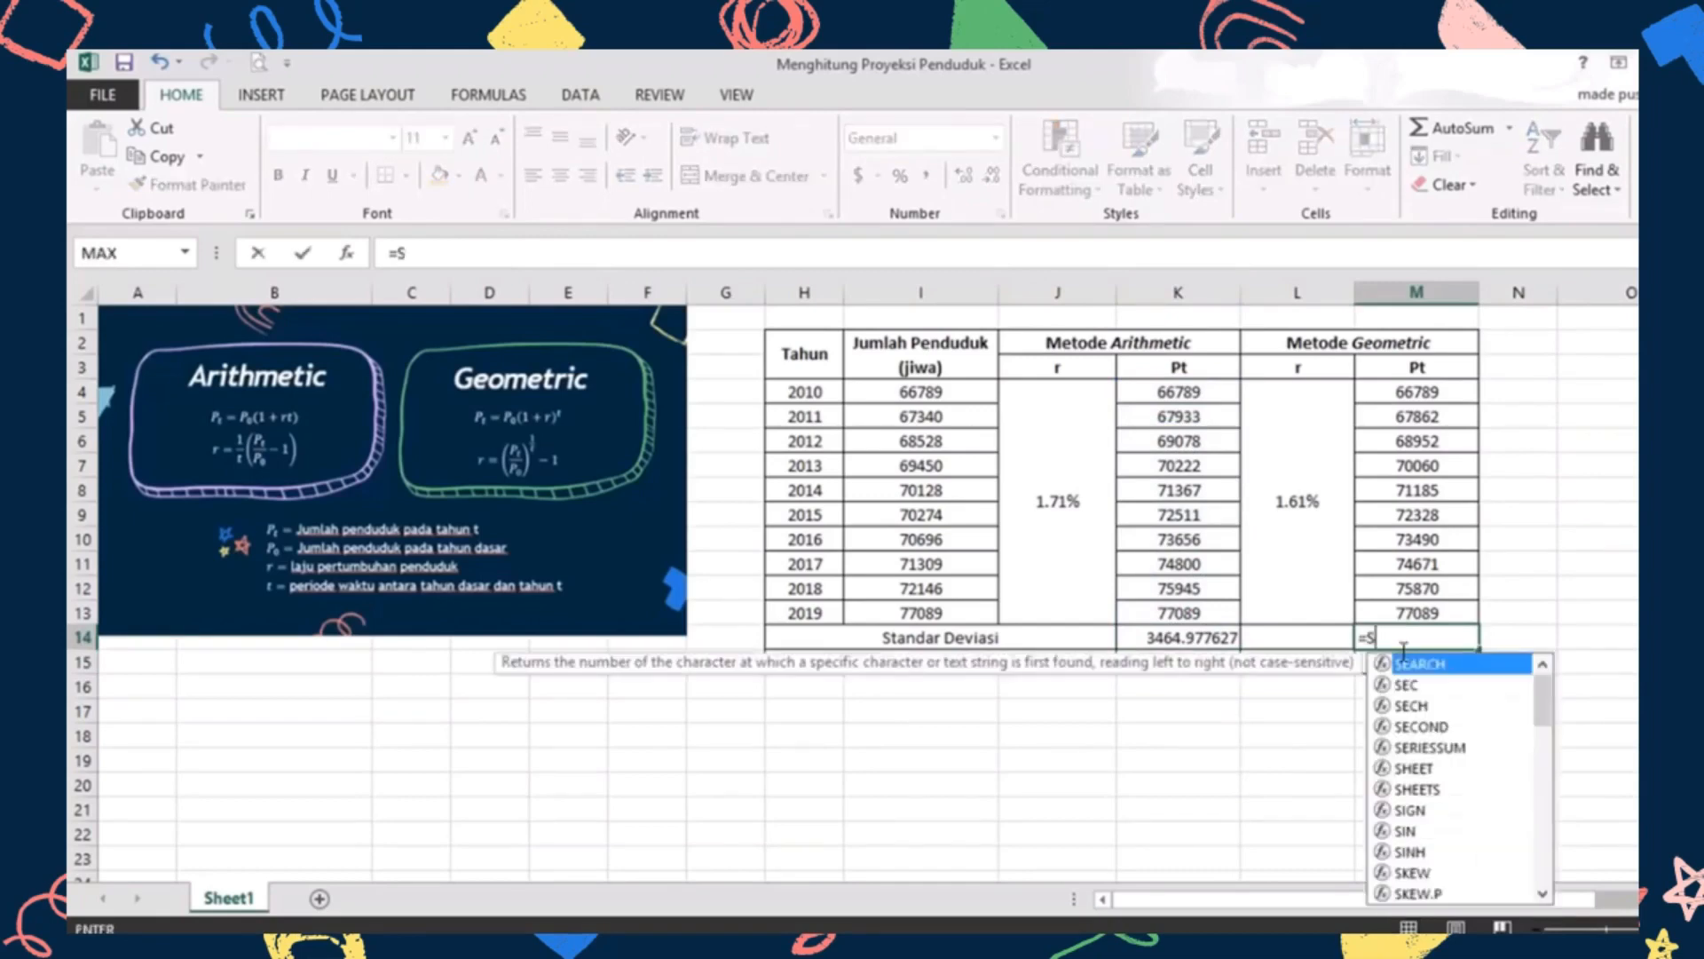
type("TDEV")
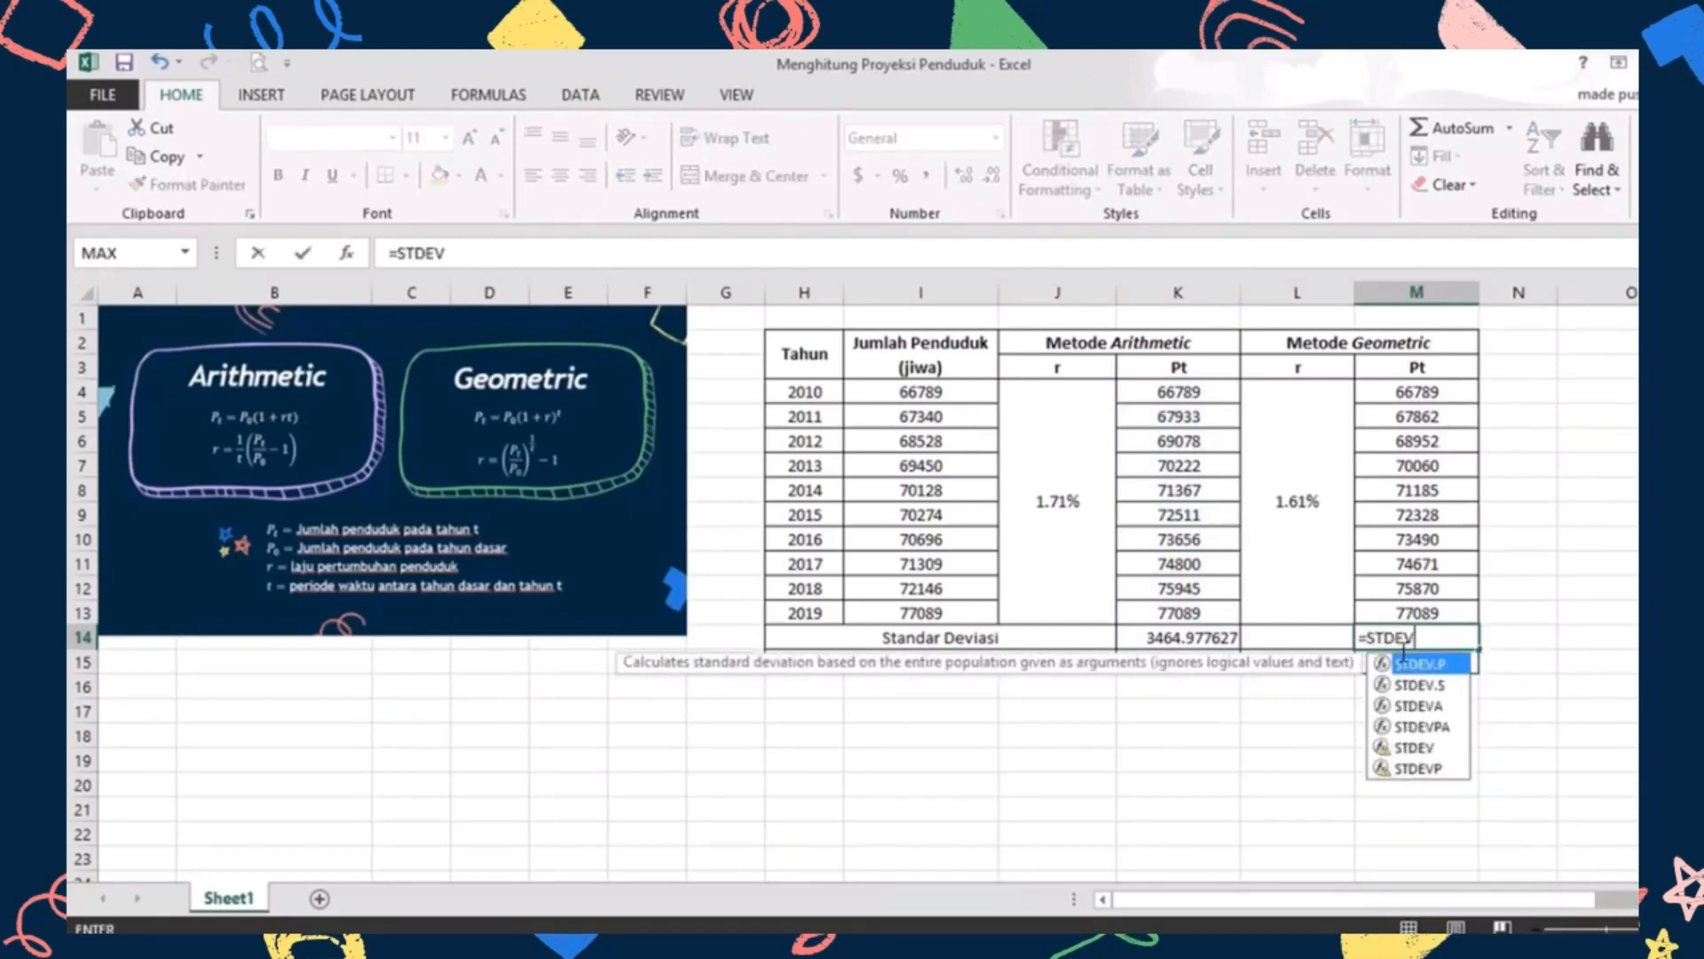
type("(")
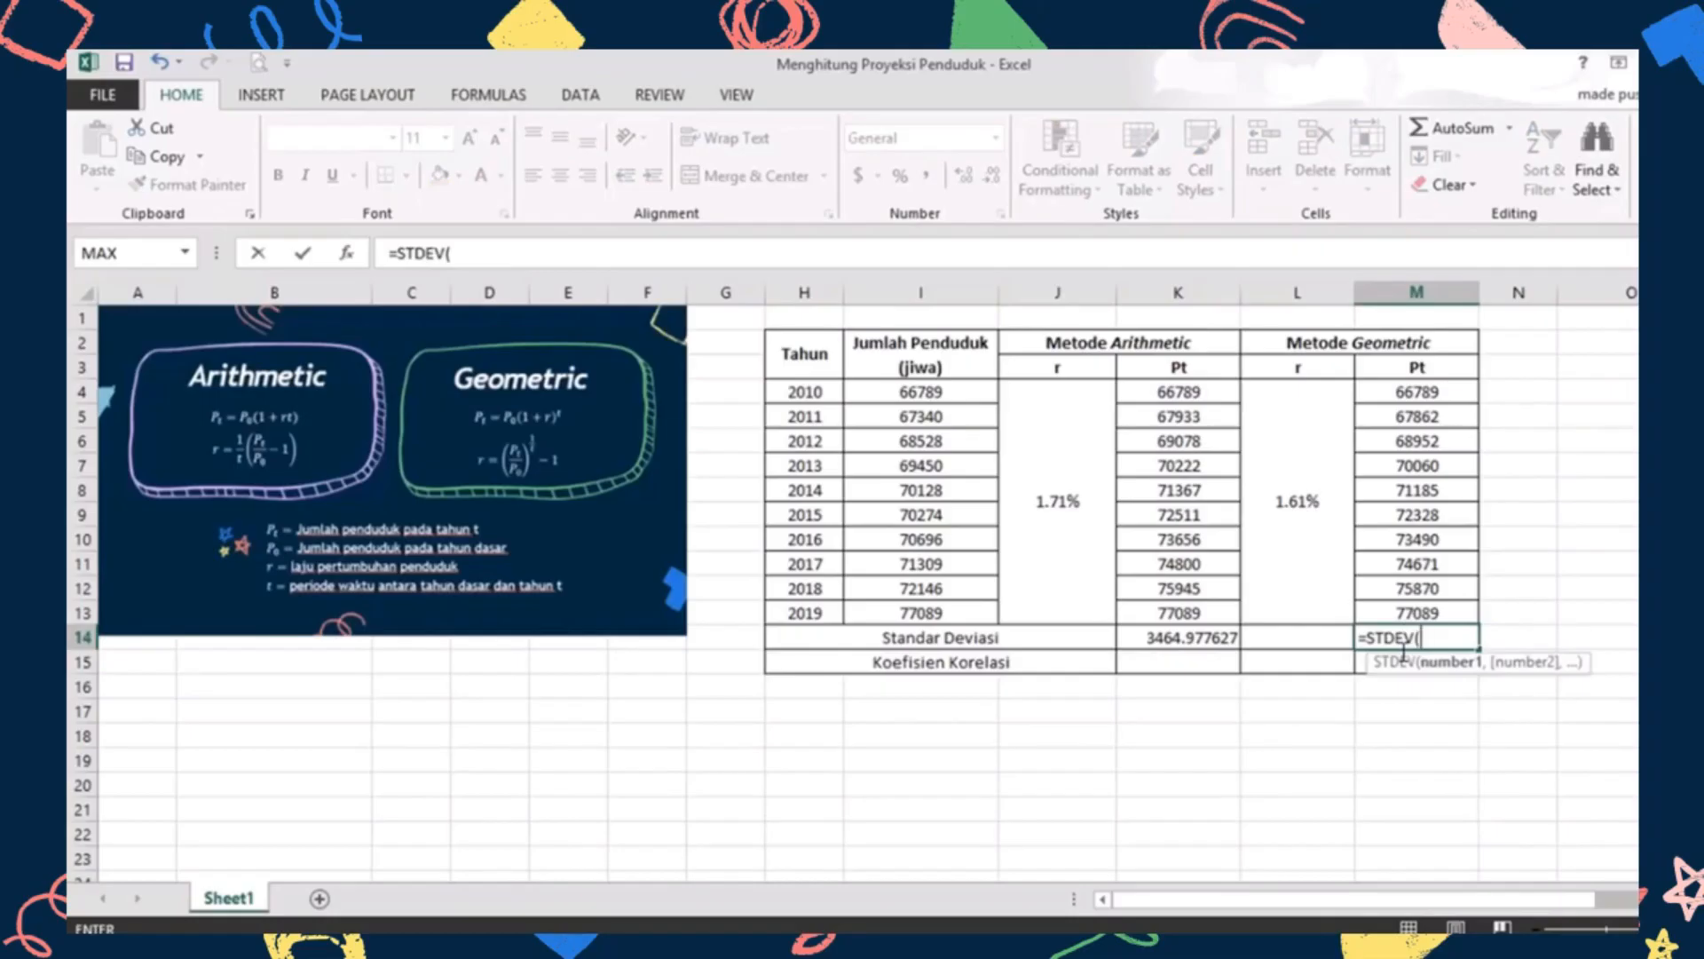
left_click_drag(1443, 401, 1444, 615)
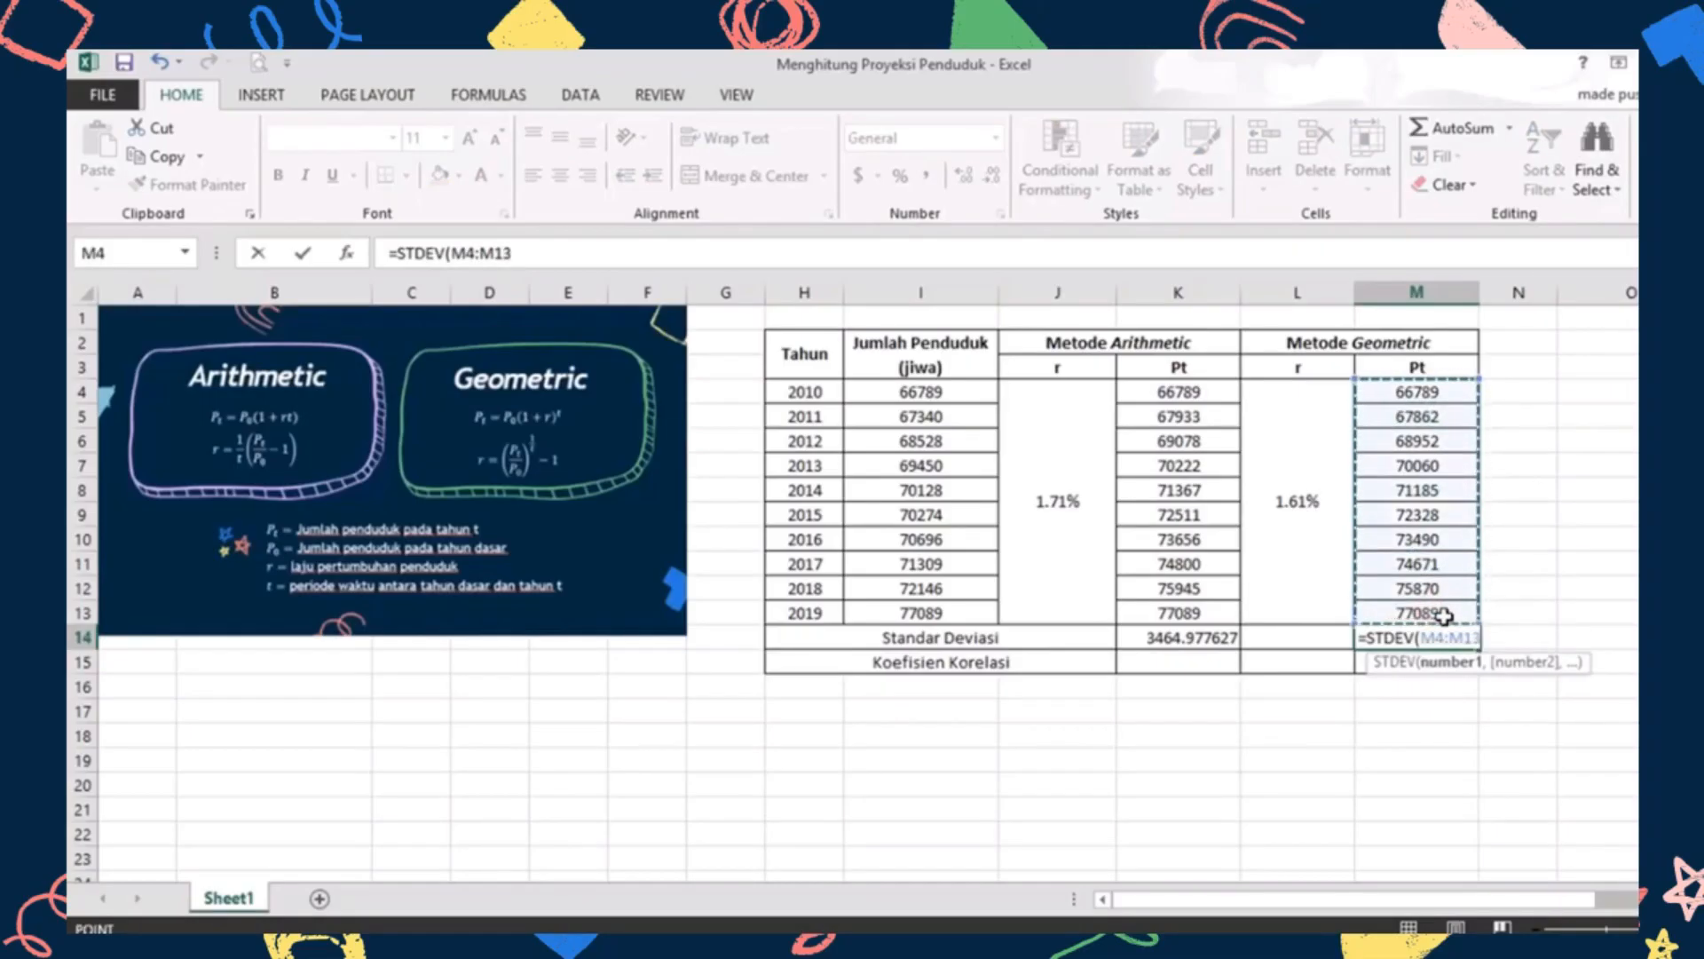
type(")")
key("Return")
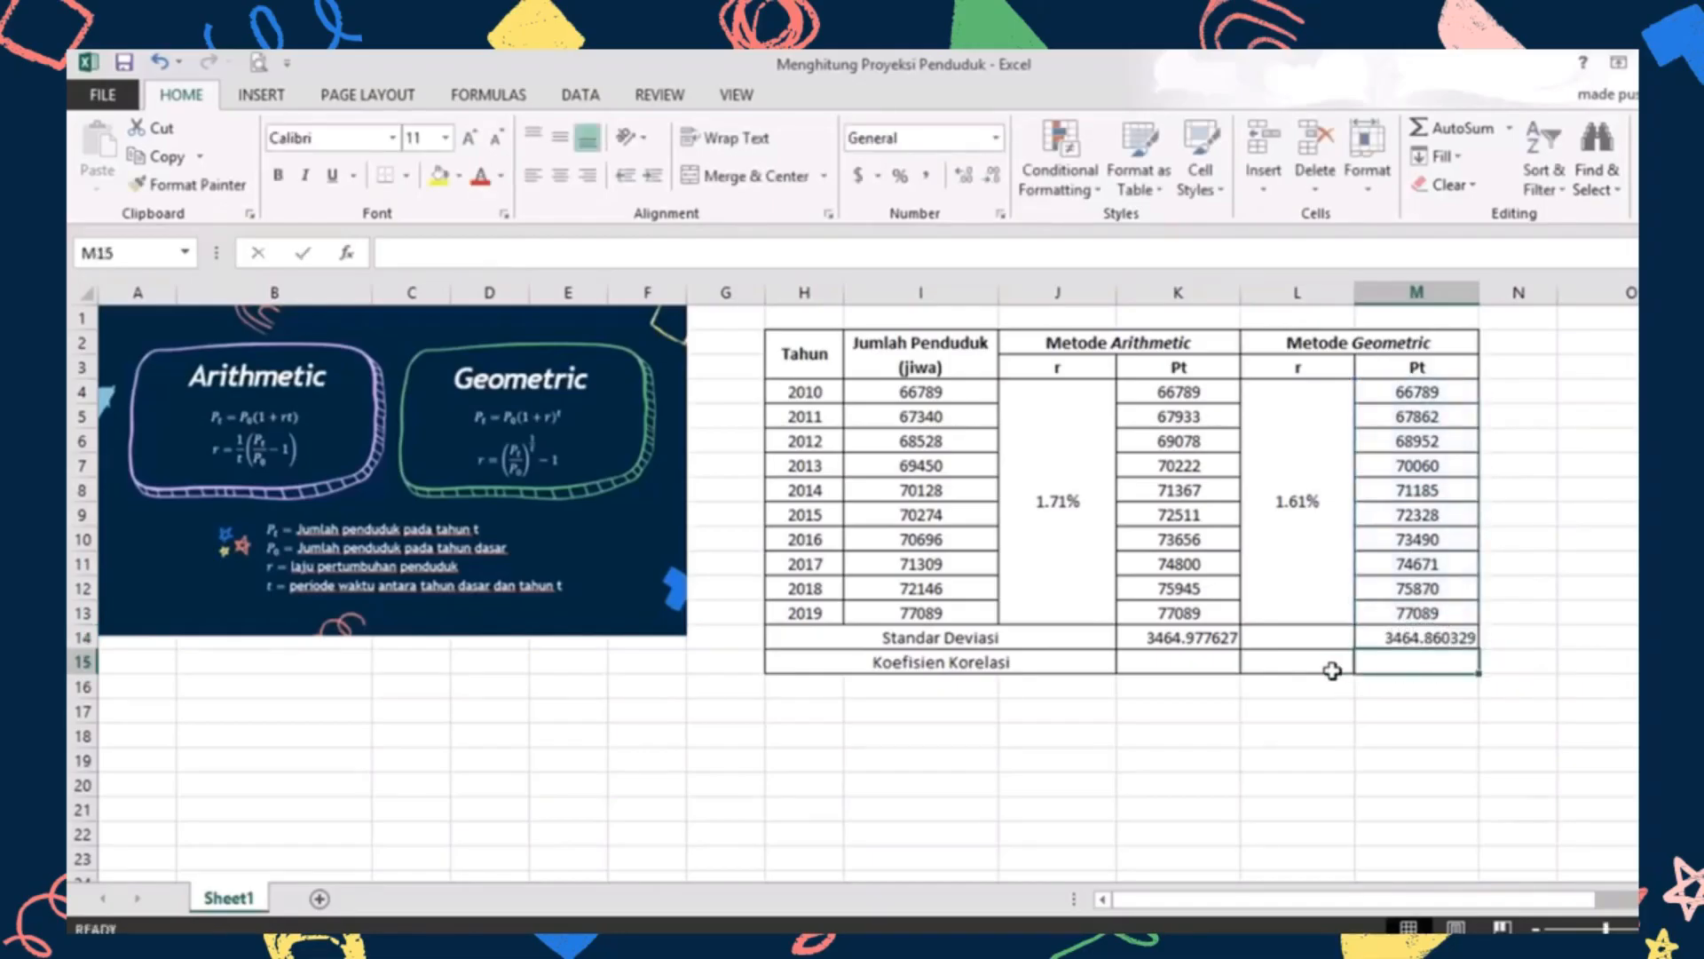
Calculate the correlation between actual population and arithmetic projections in K15 with =CORREL(I4:I13,K4:K13)
left_click(1205, 672)
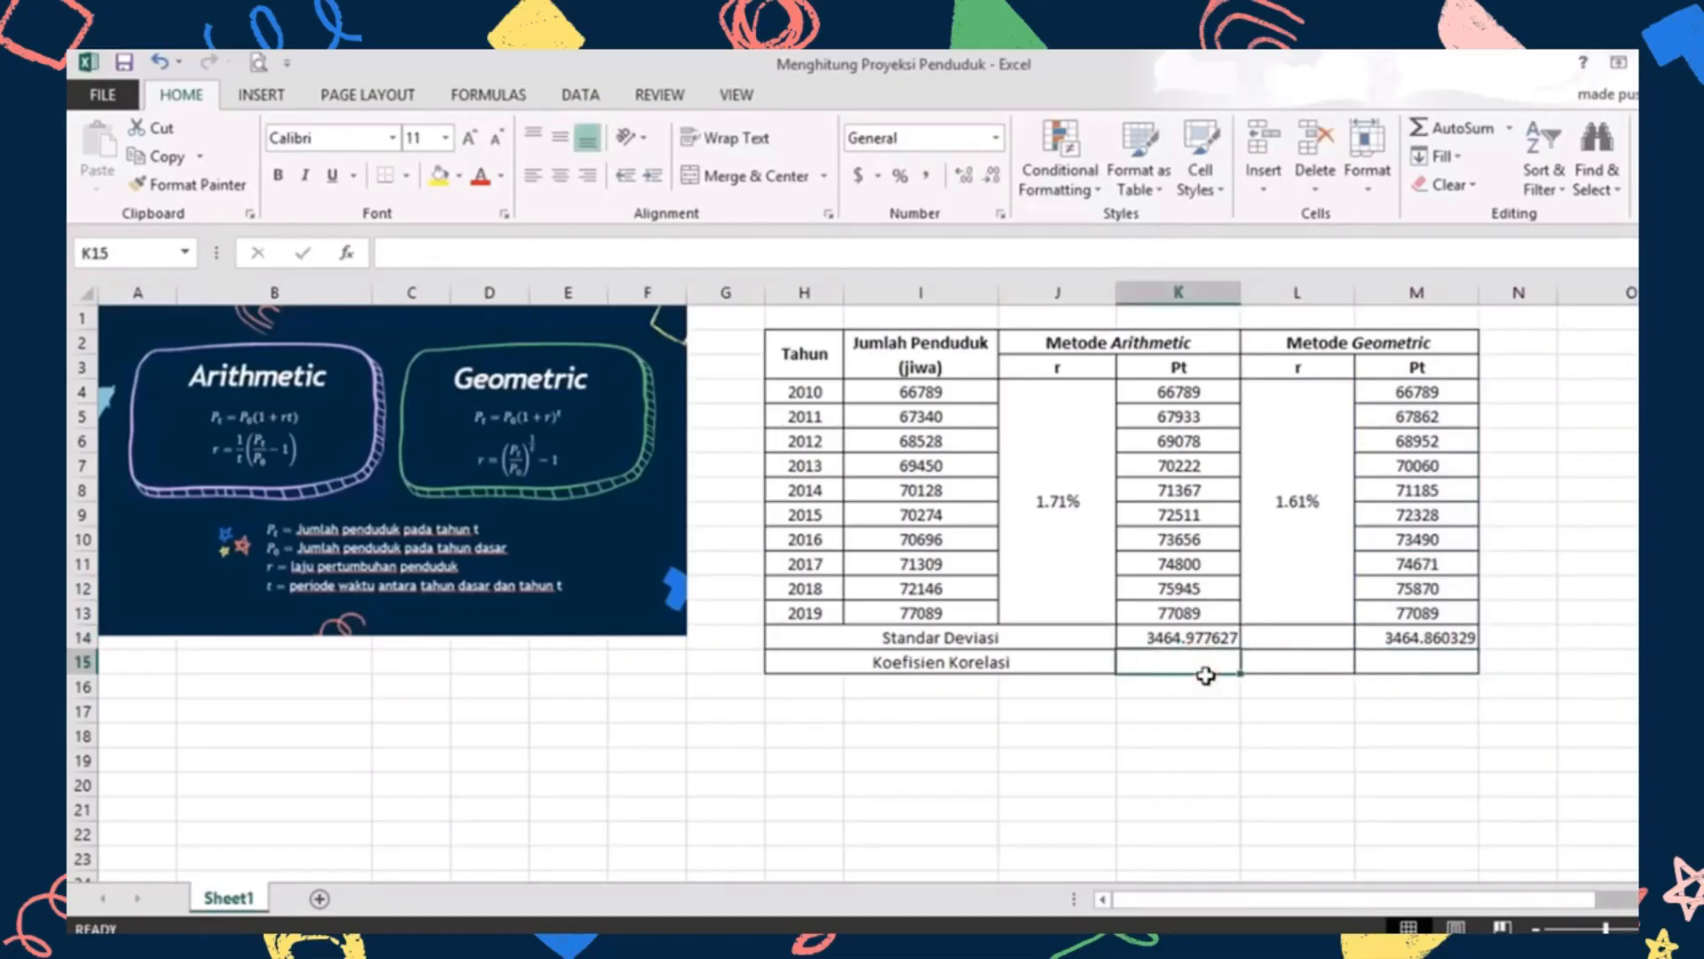
type("=CO")
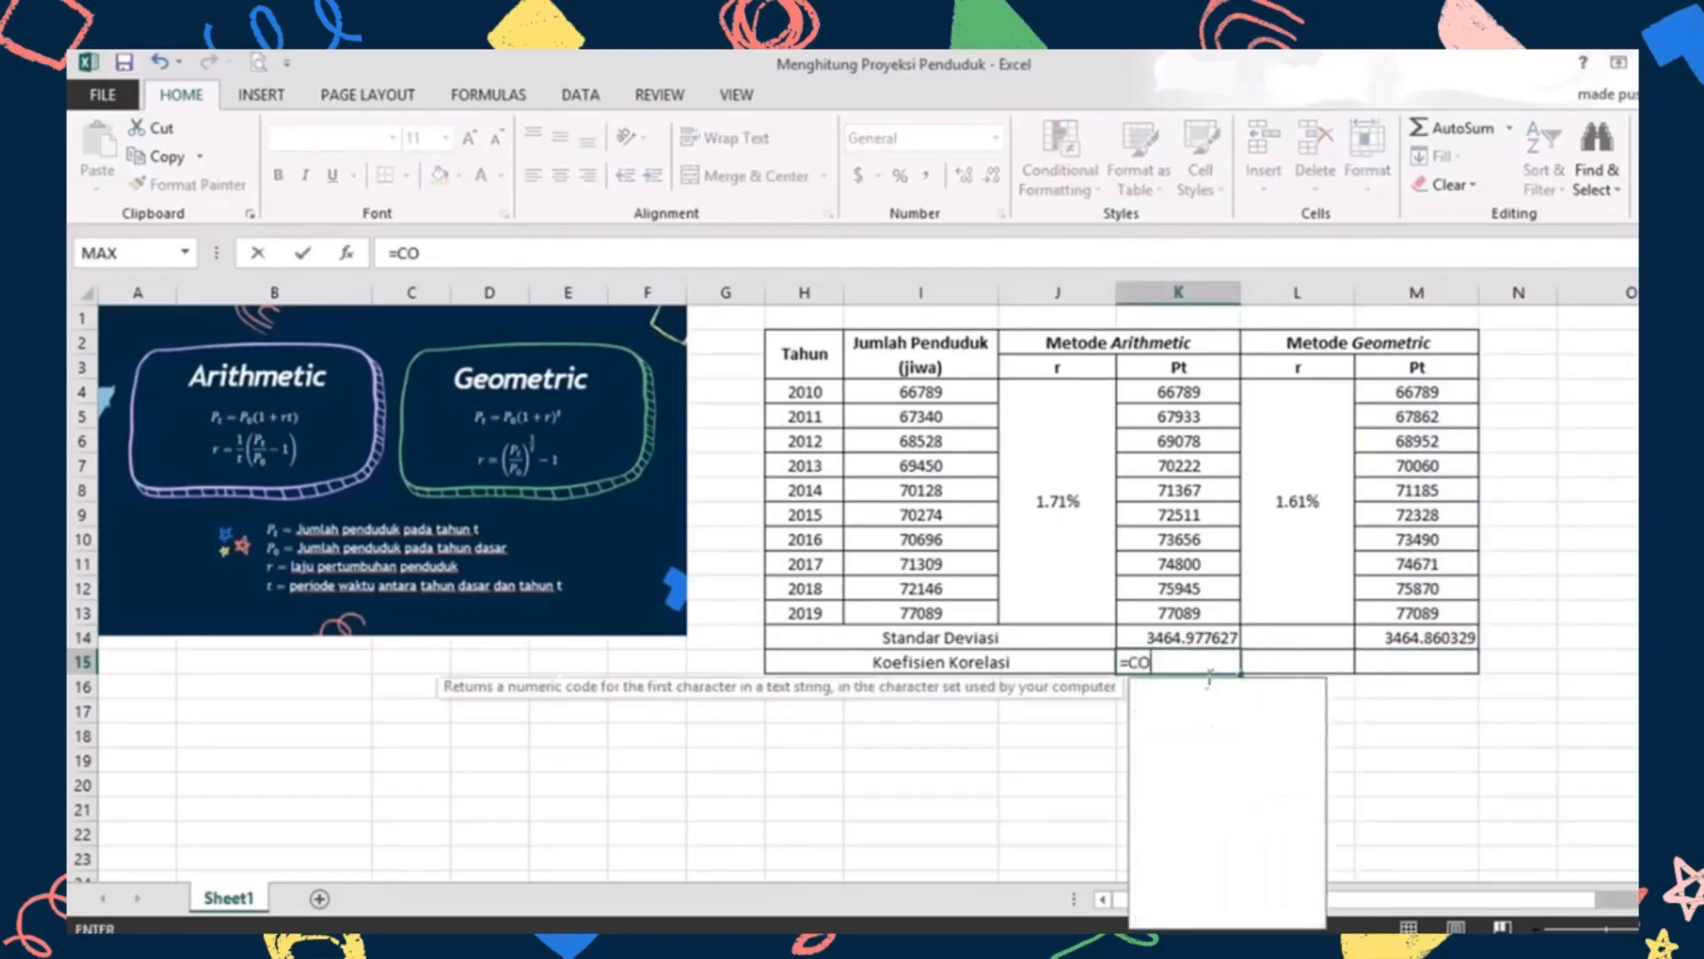
type("RREL(")
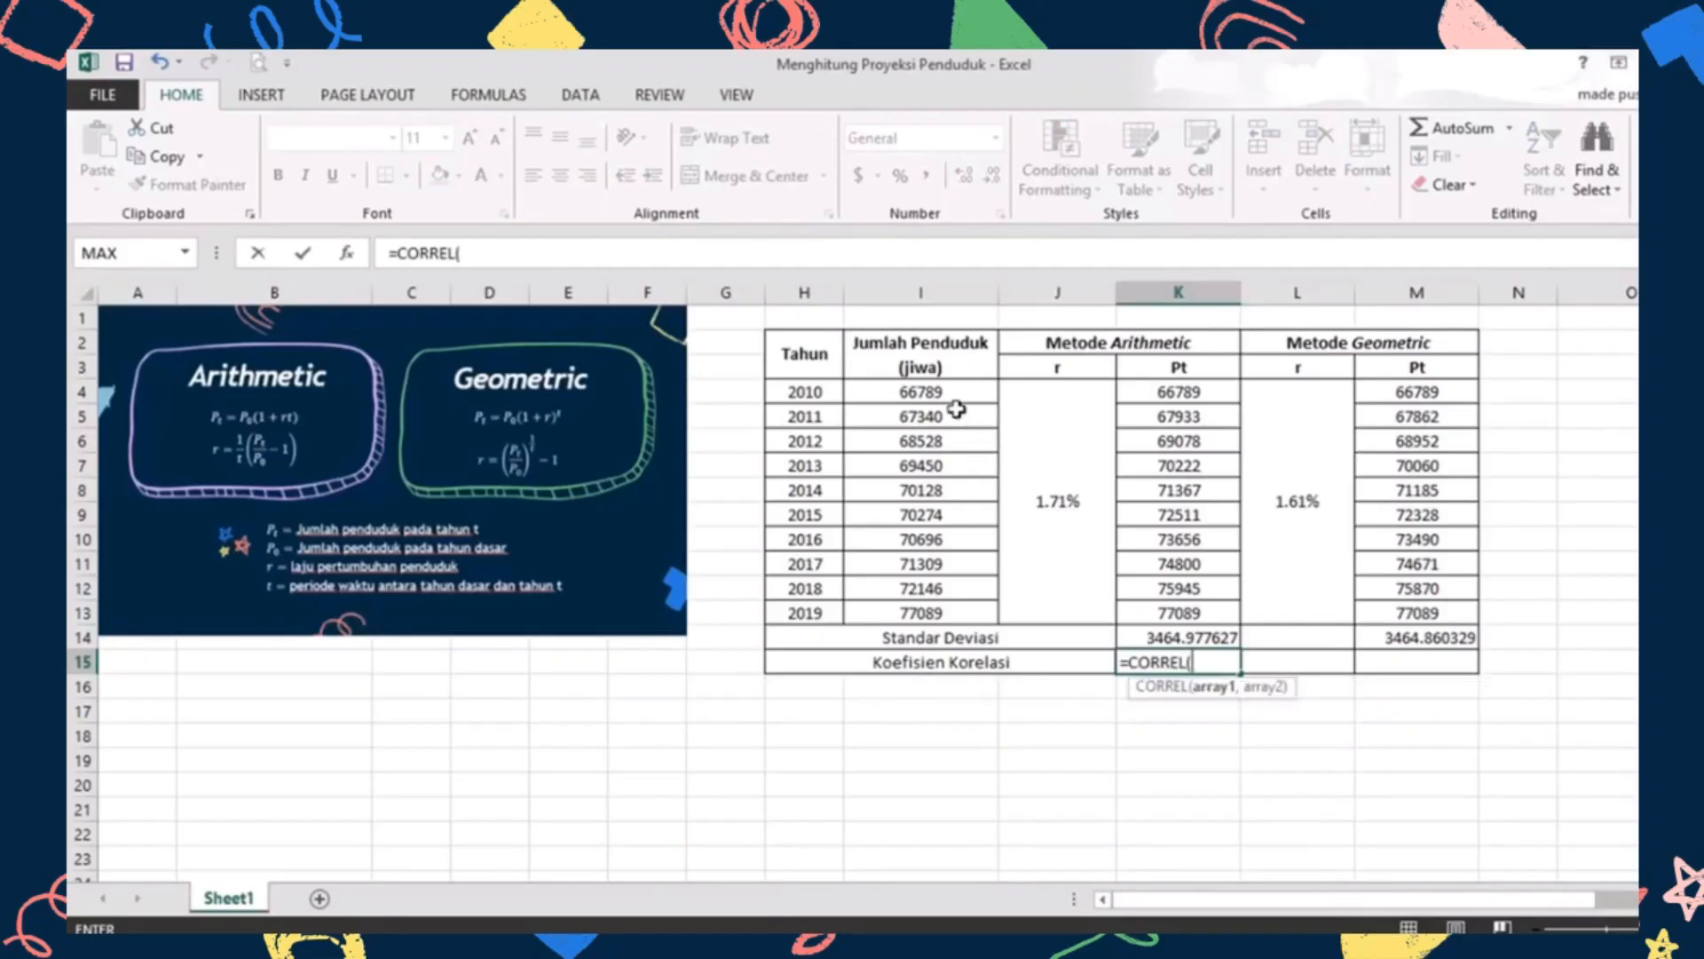
left_click_drag(945, 394, 953, 621)
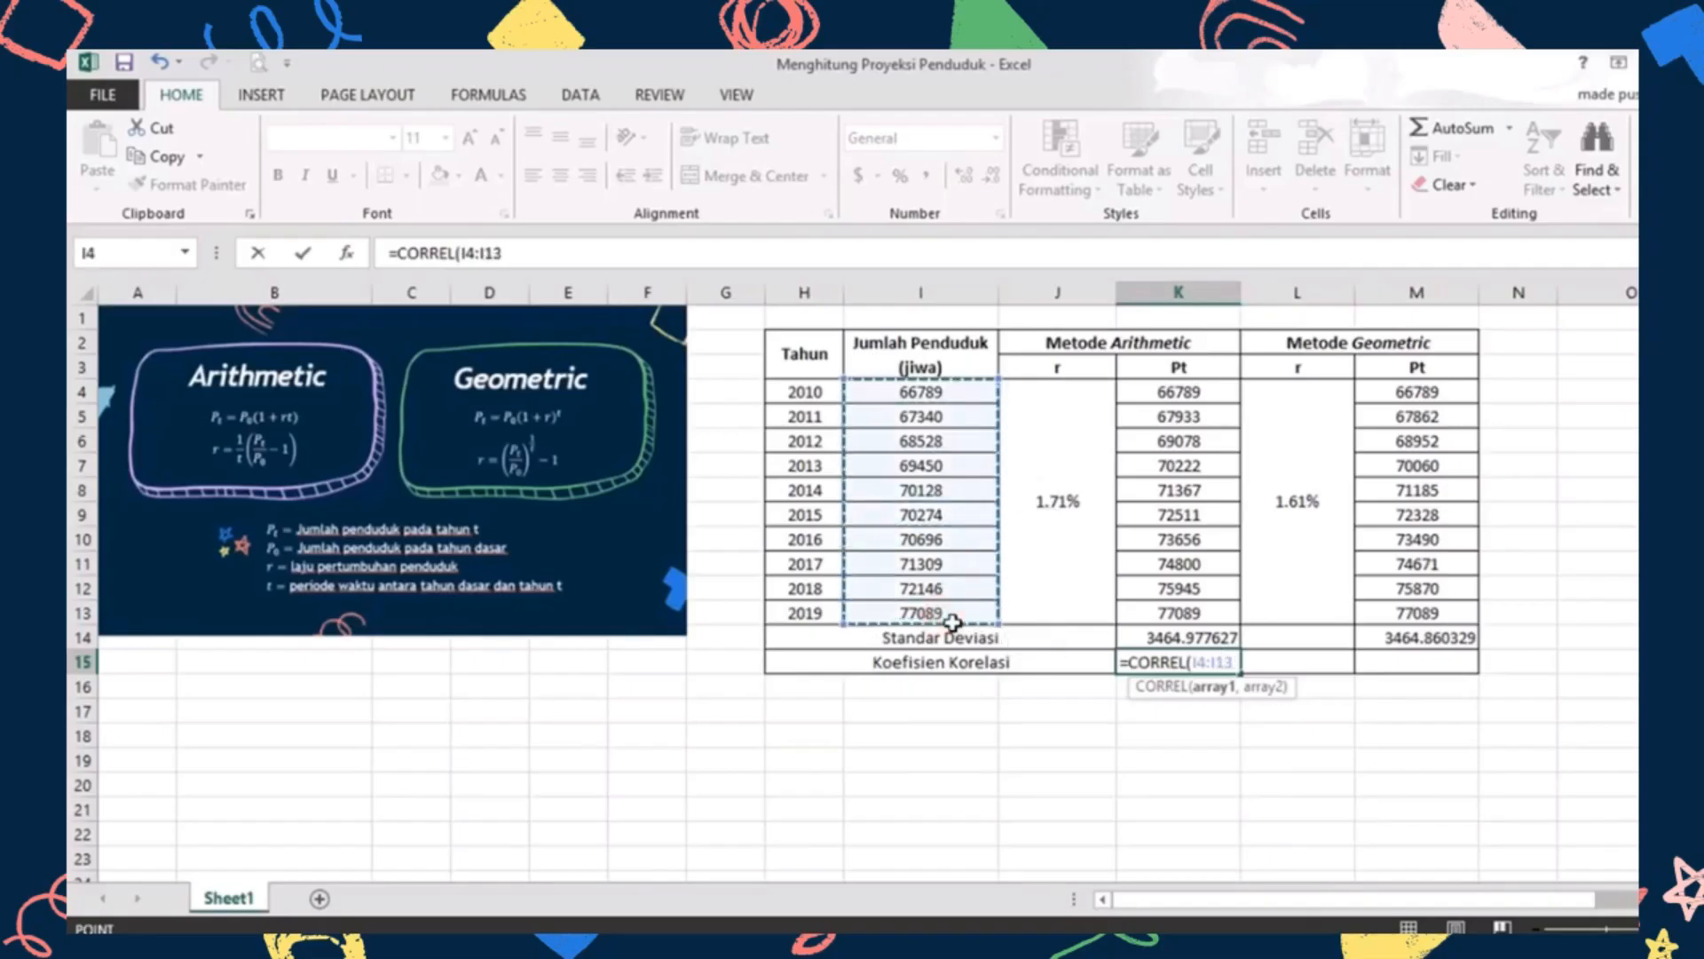
type(",")
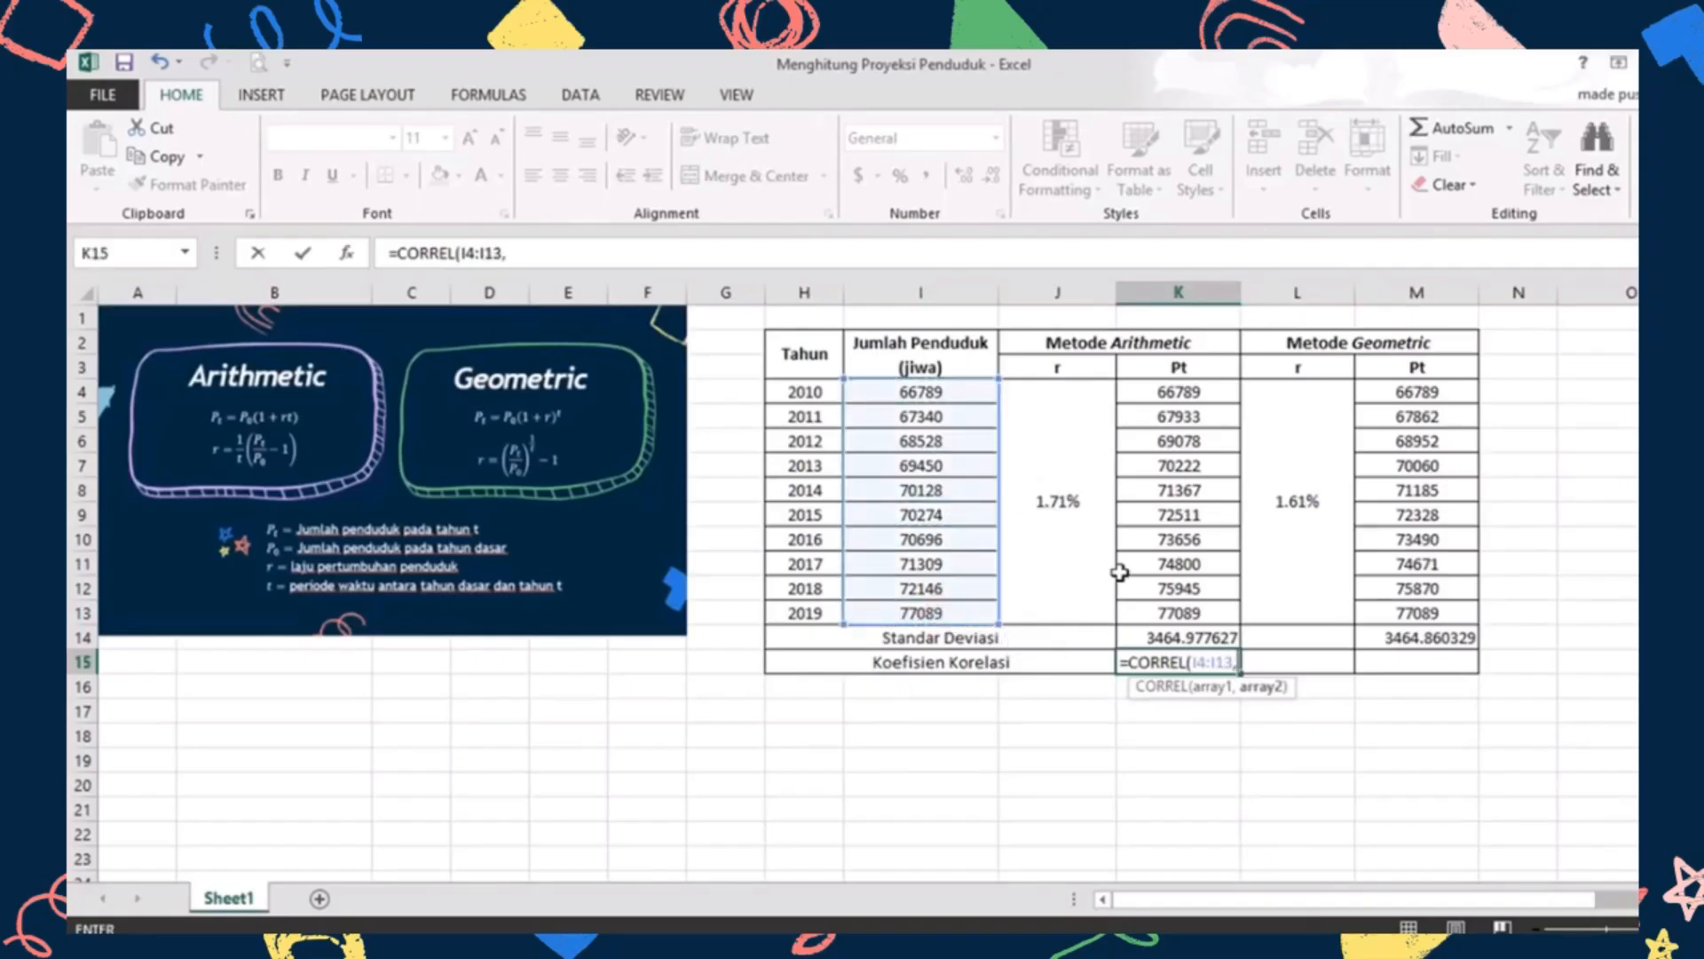
left_click(1212, 394)
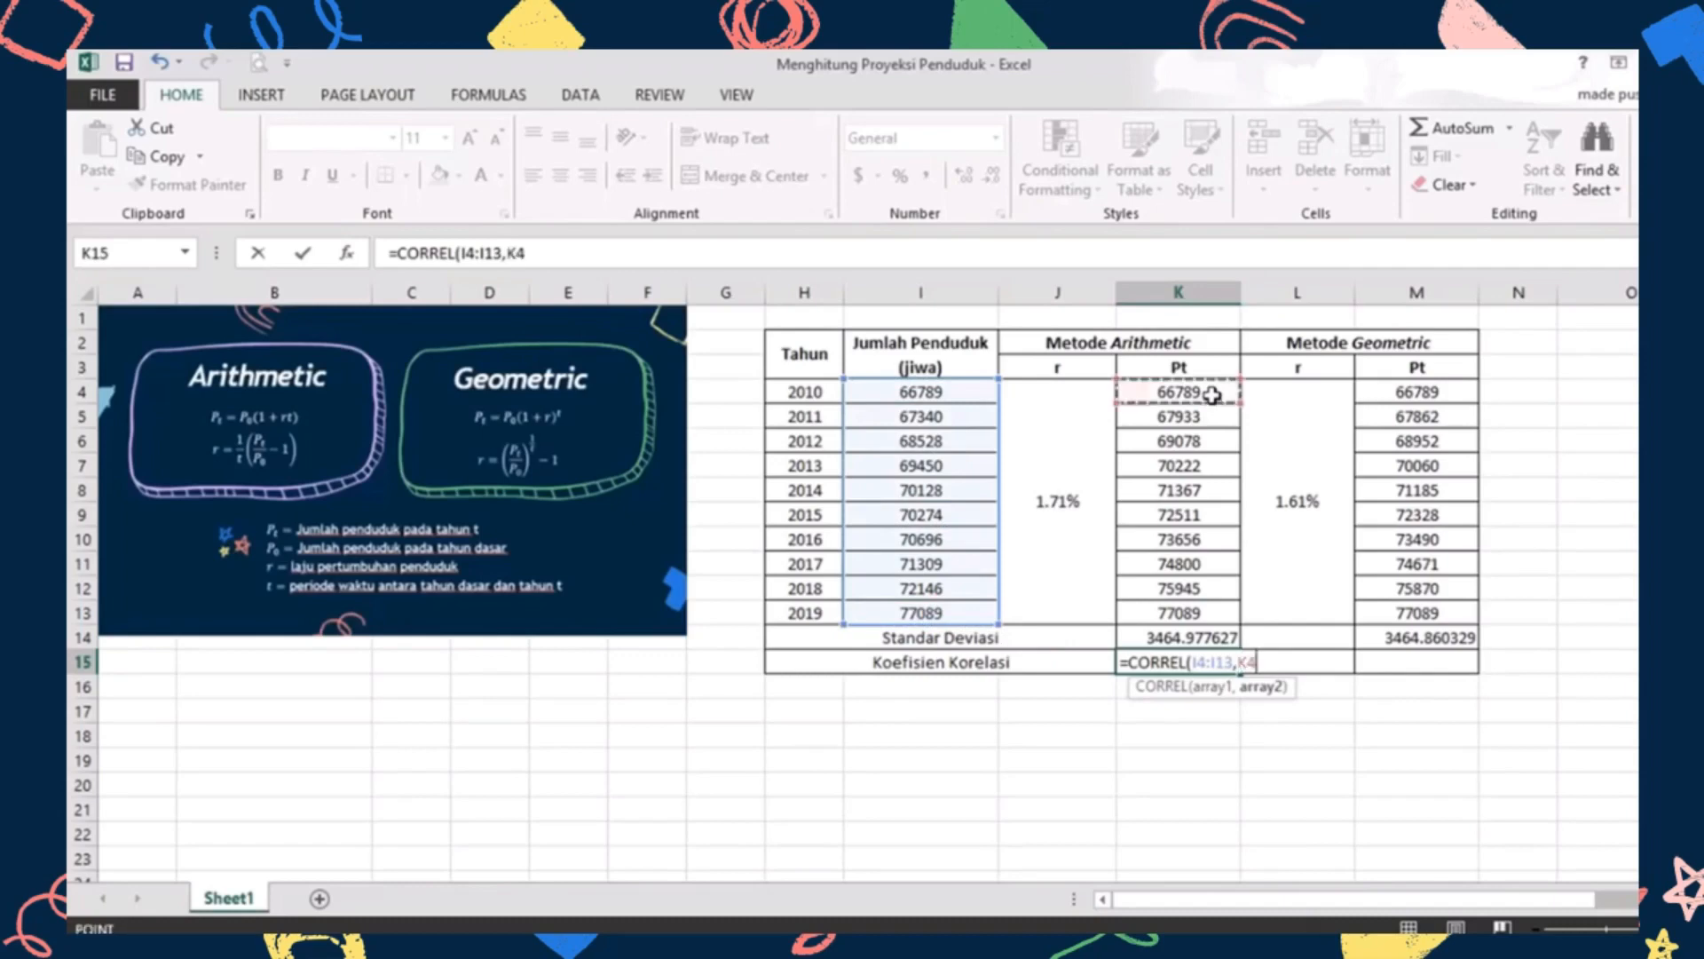
left_click_drag(1212, 394, 1224, 622)
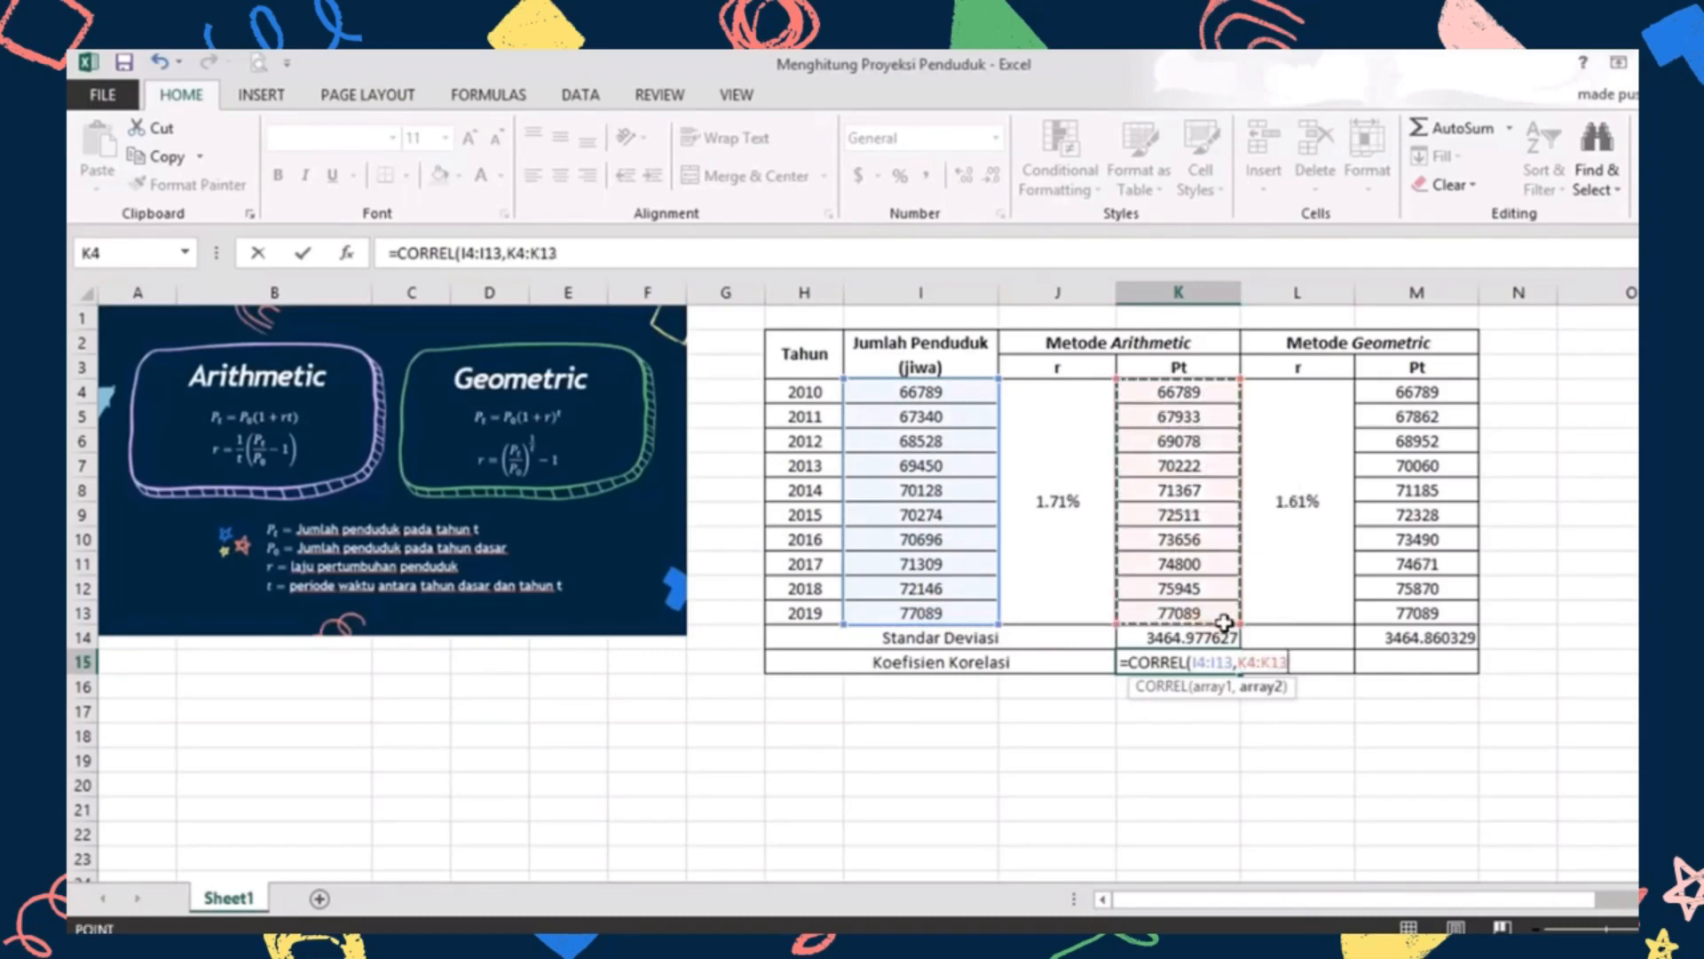
type(")")
key("Return")
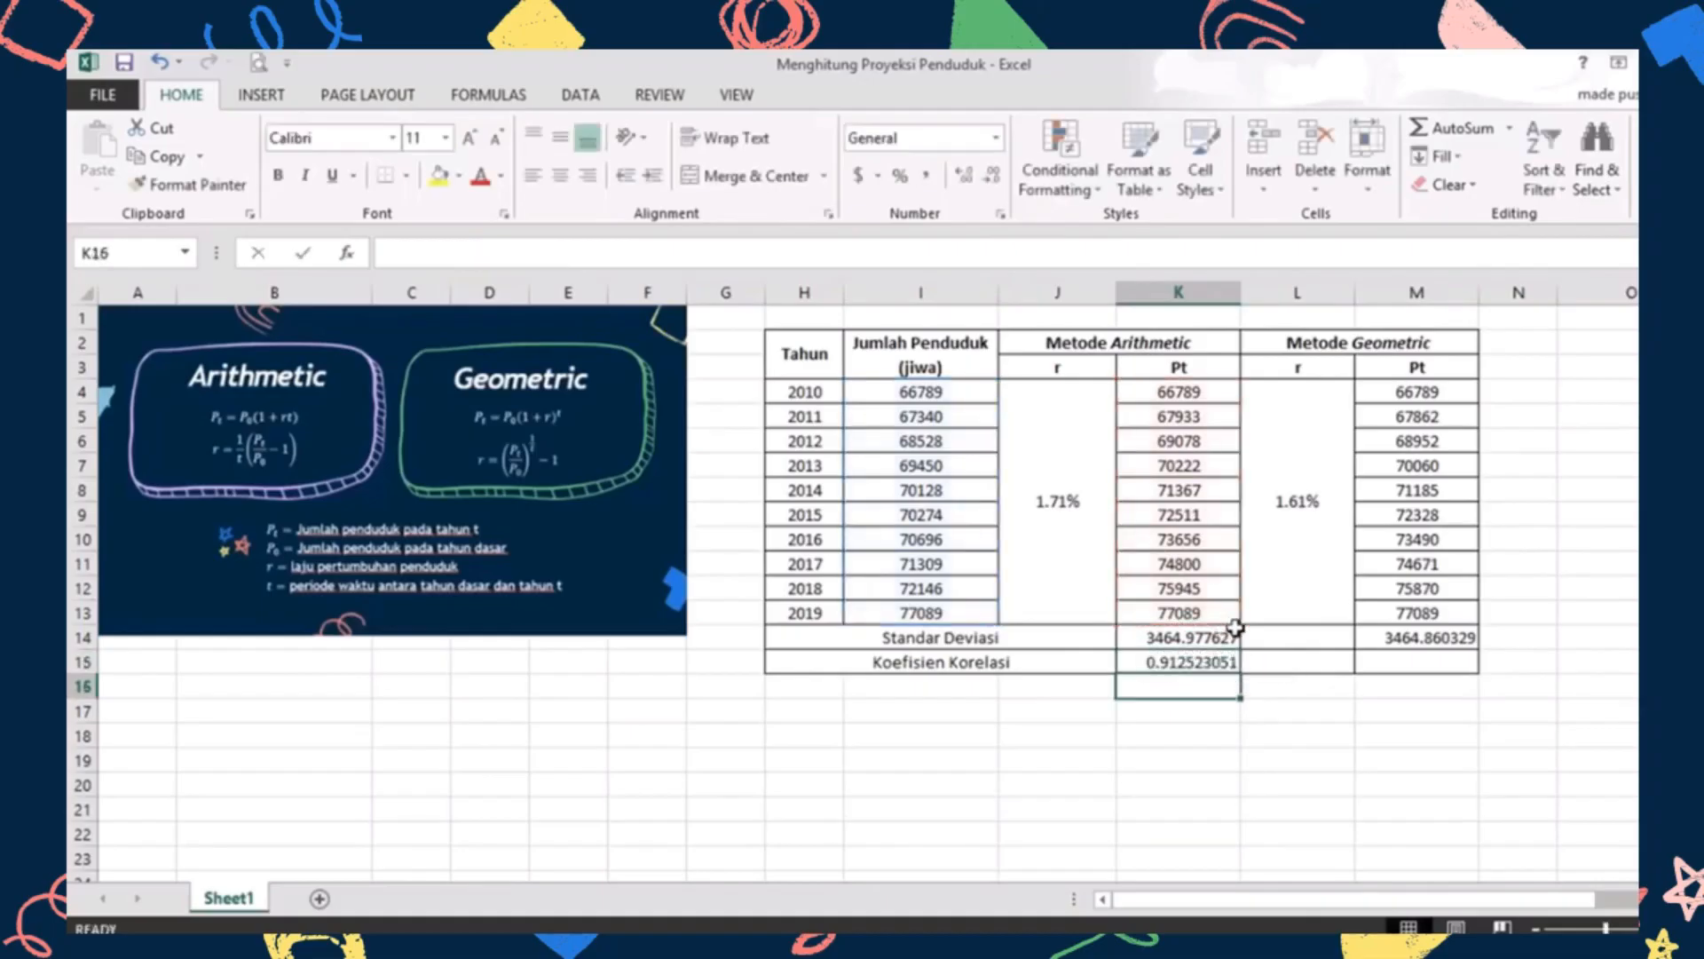
Calculate the correlation between actual population and geometric projections in M15 with =CORREL(I4:I13,M4:M13)
left_click(1448, 675)
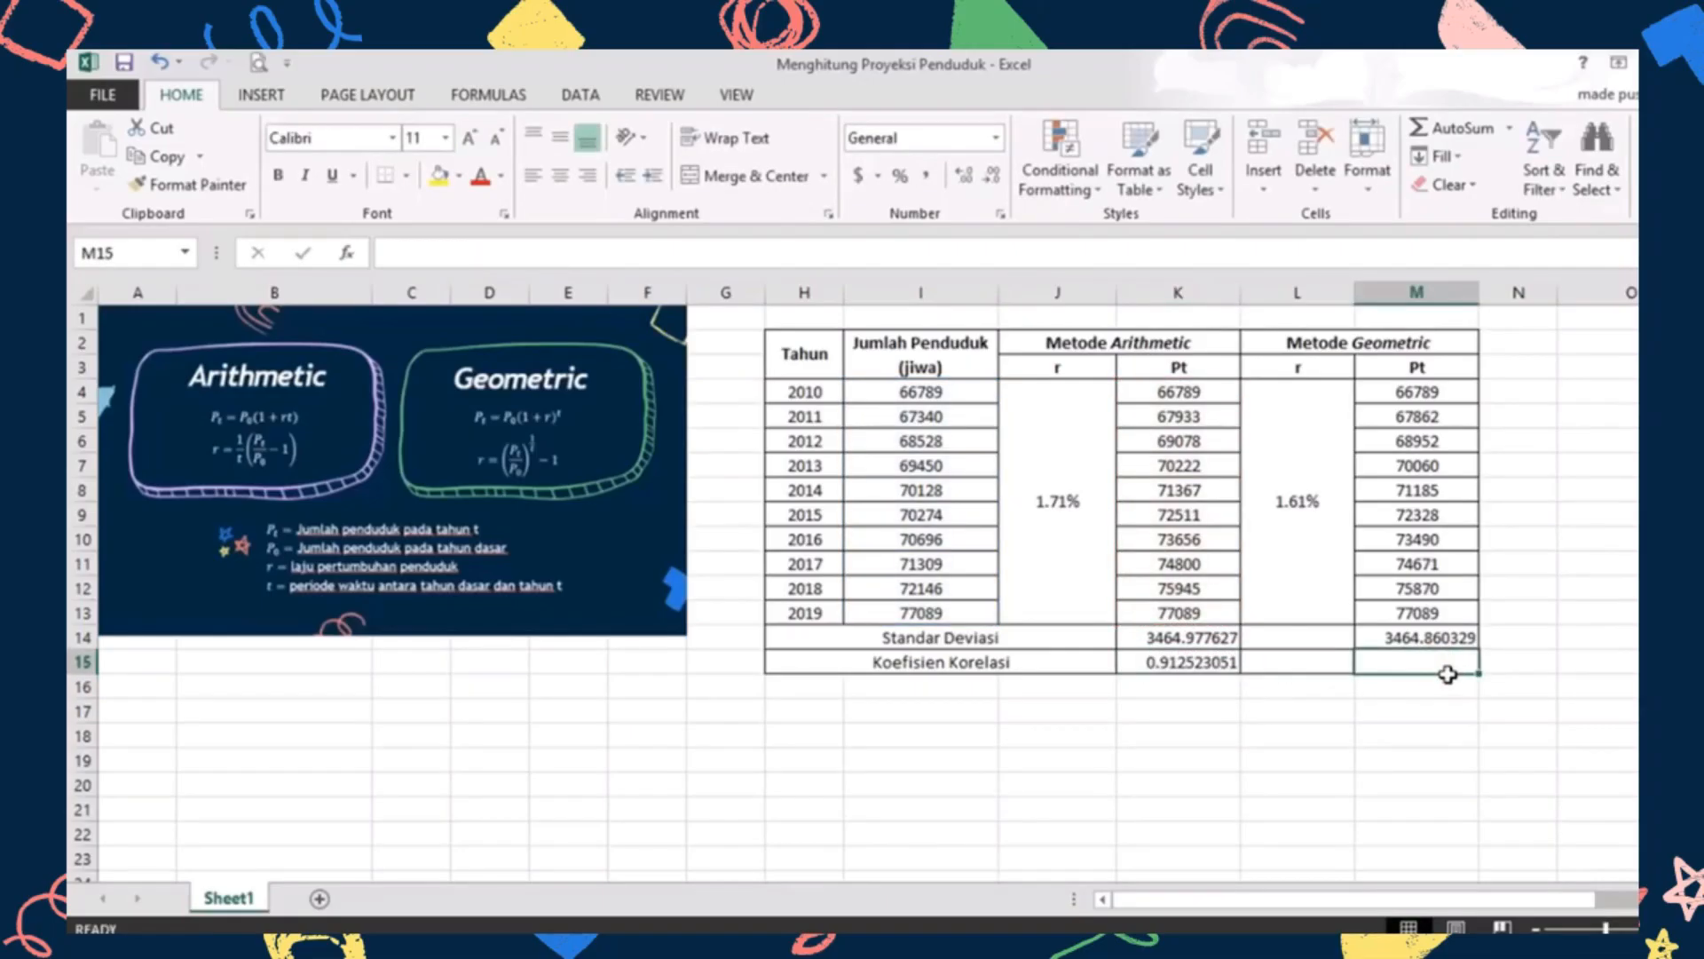
type("=")
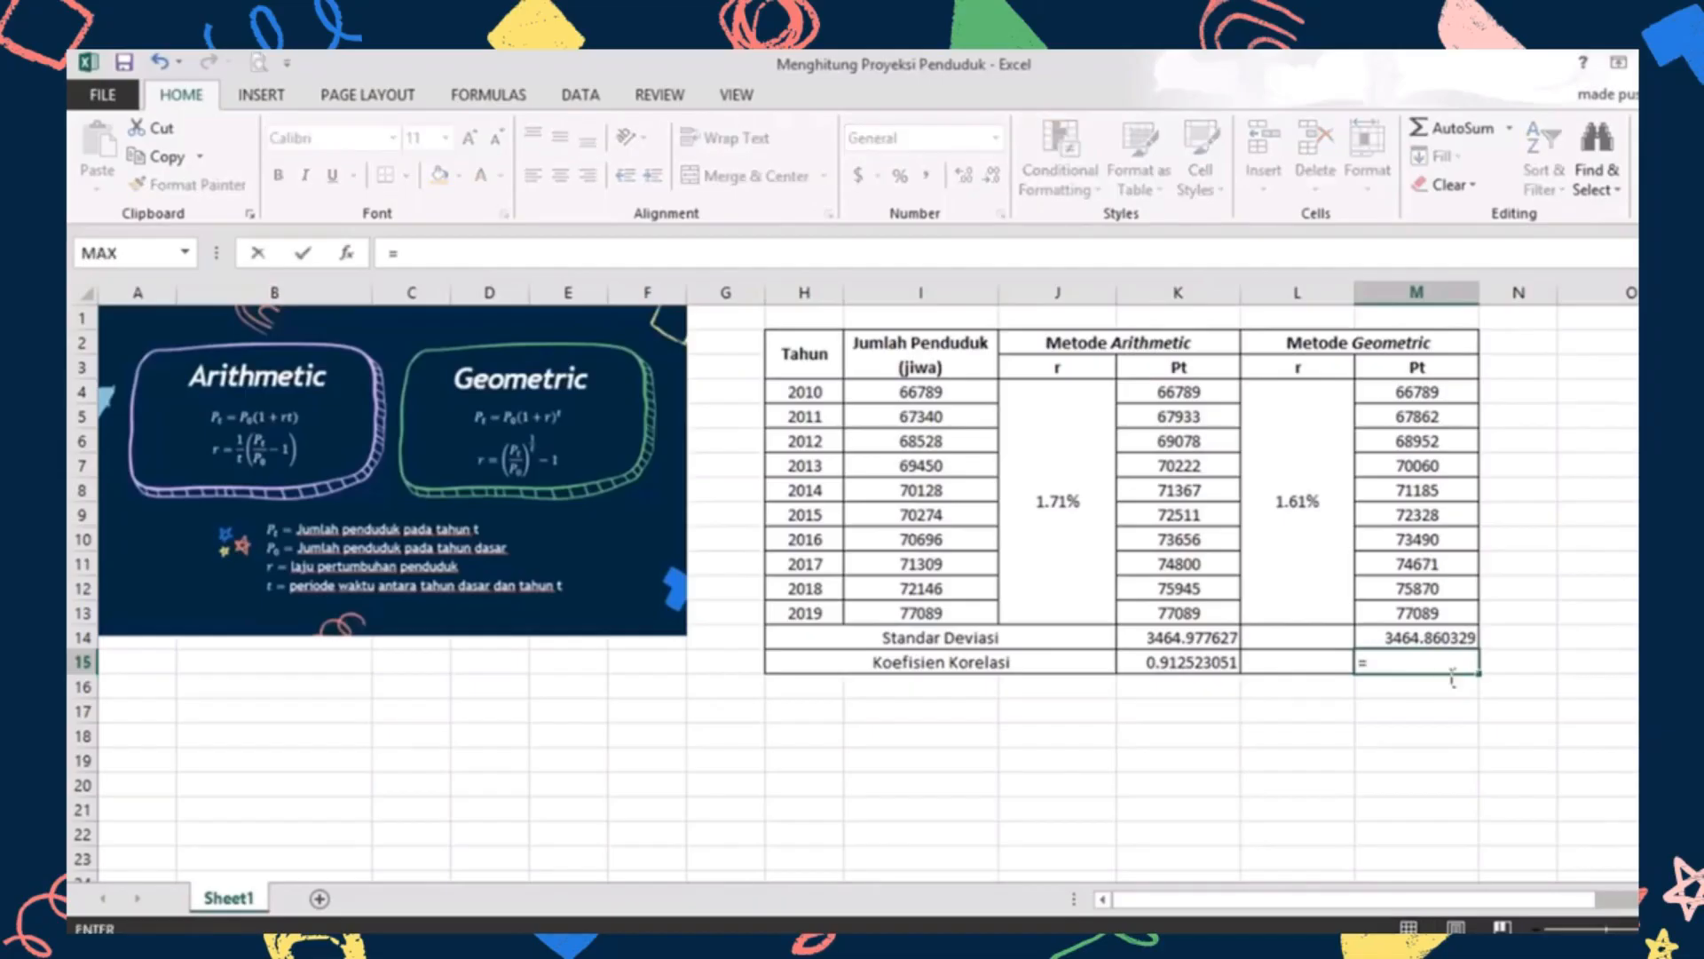
type("CORRE")
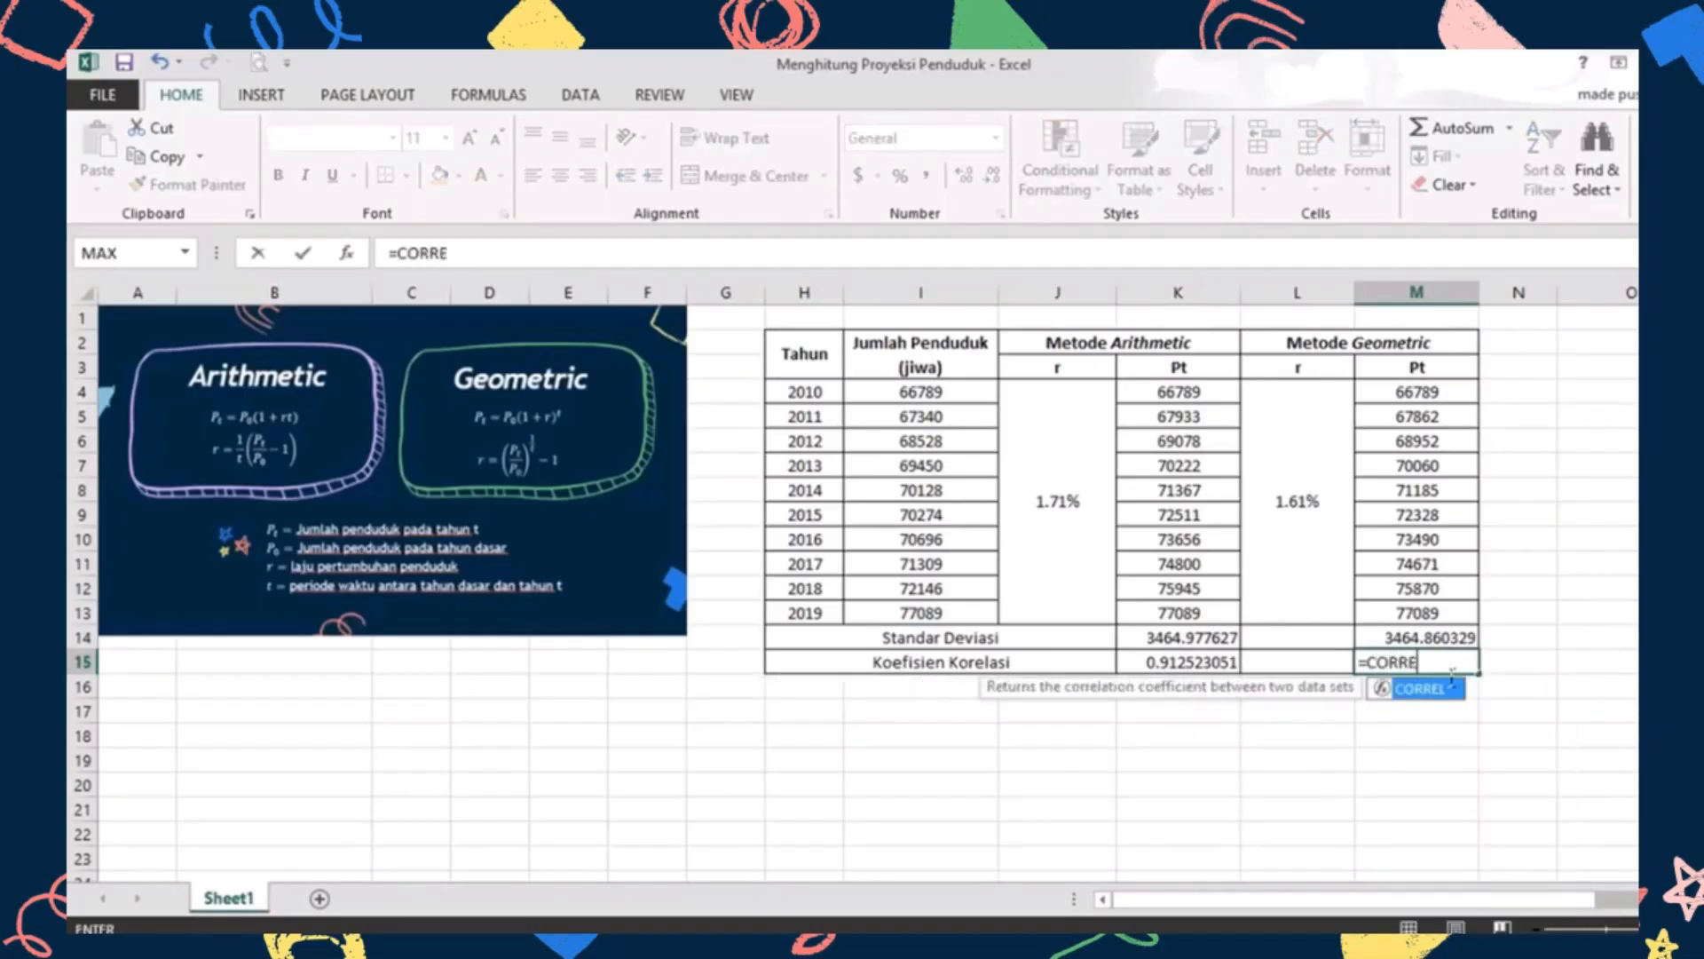
type("L(")
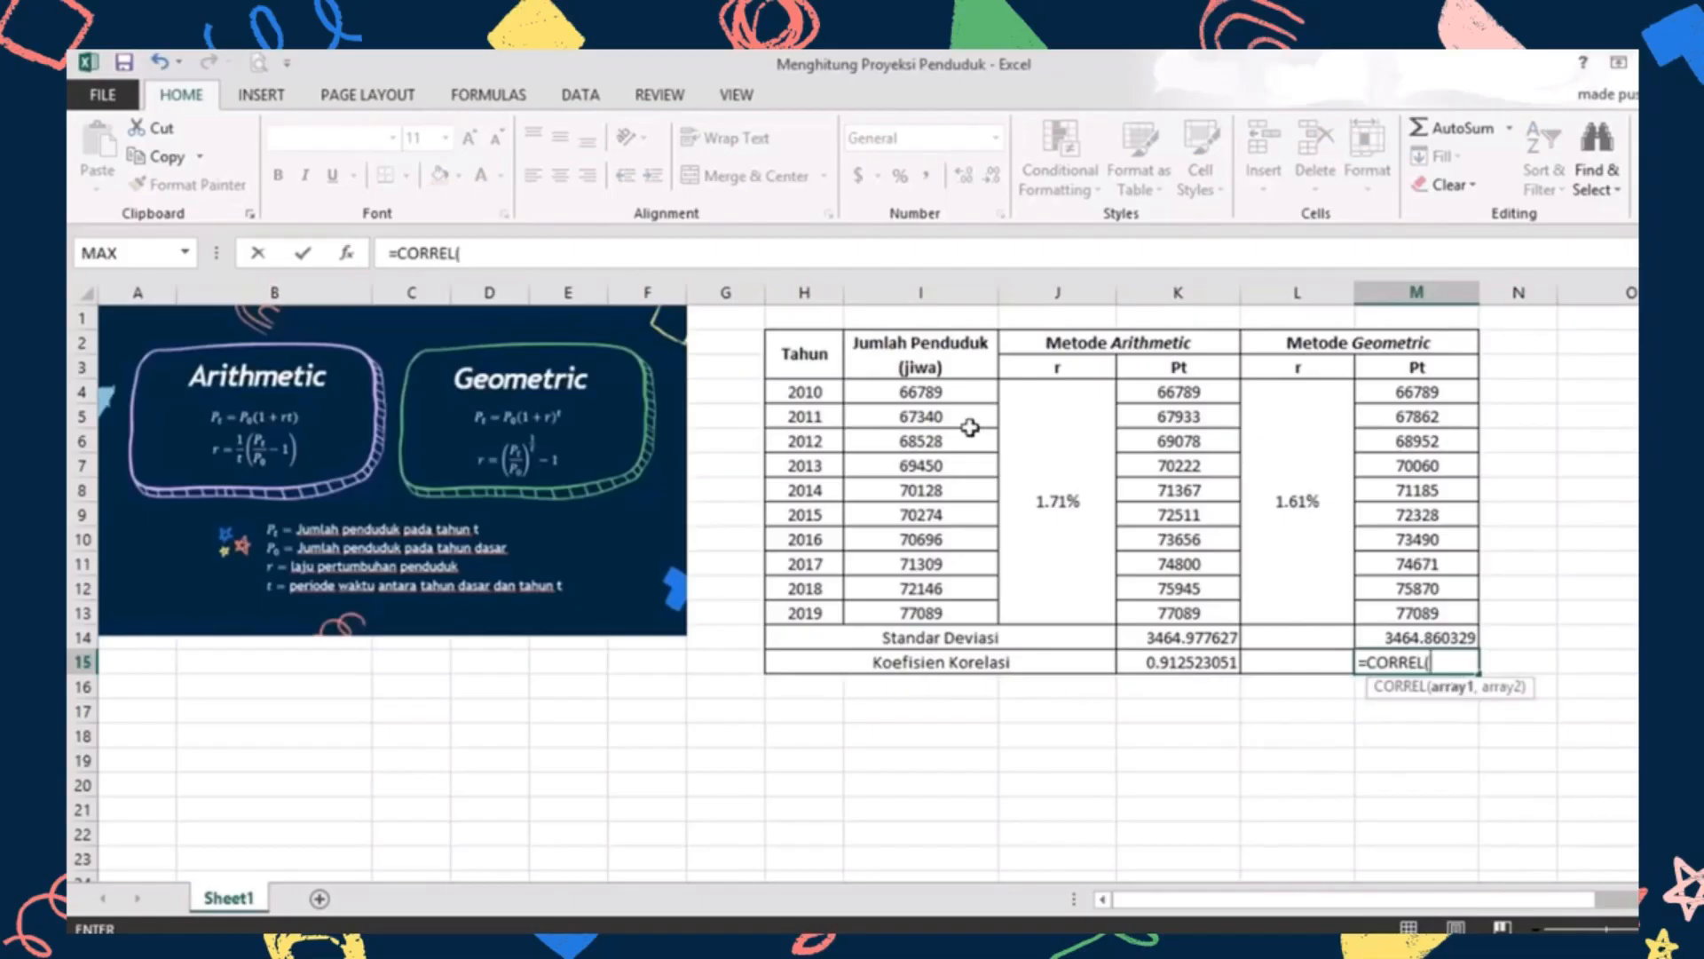
left_click_drag(945, 404, 951, 622)
type(",")
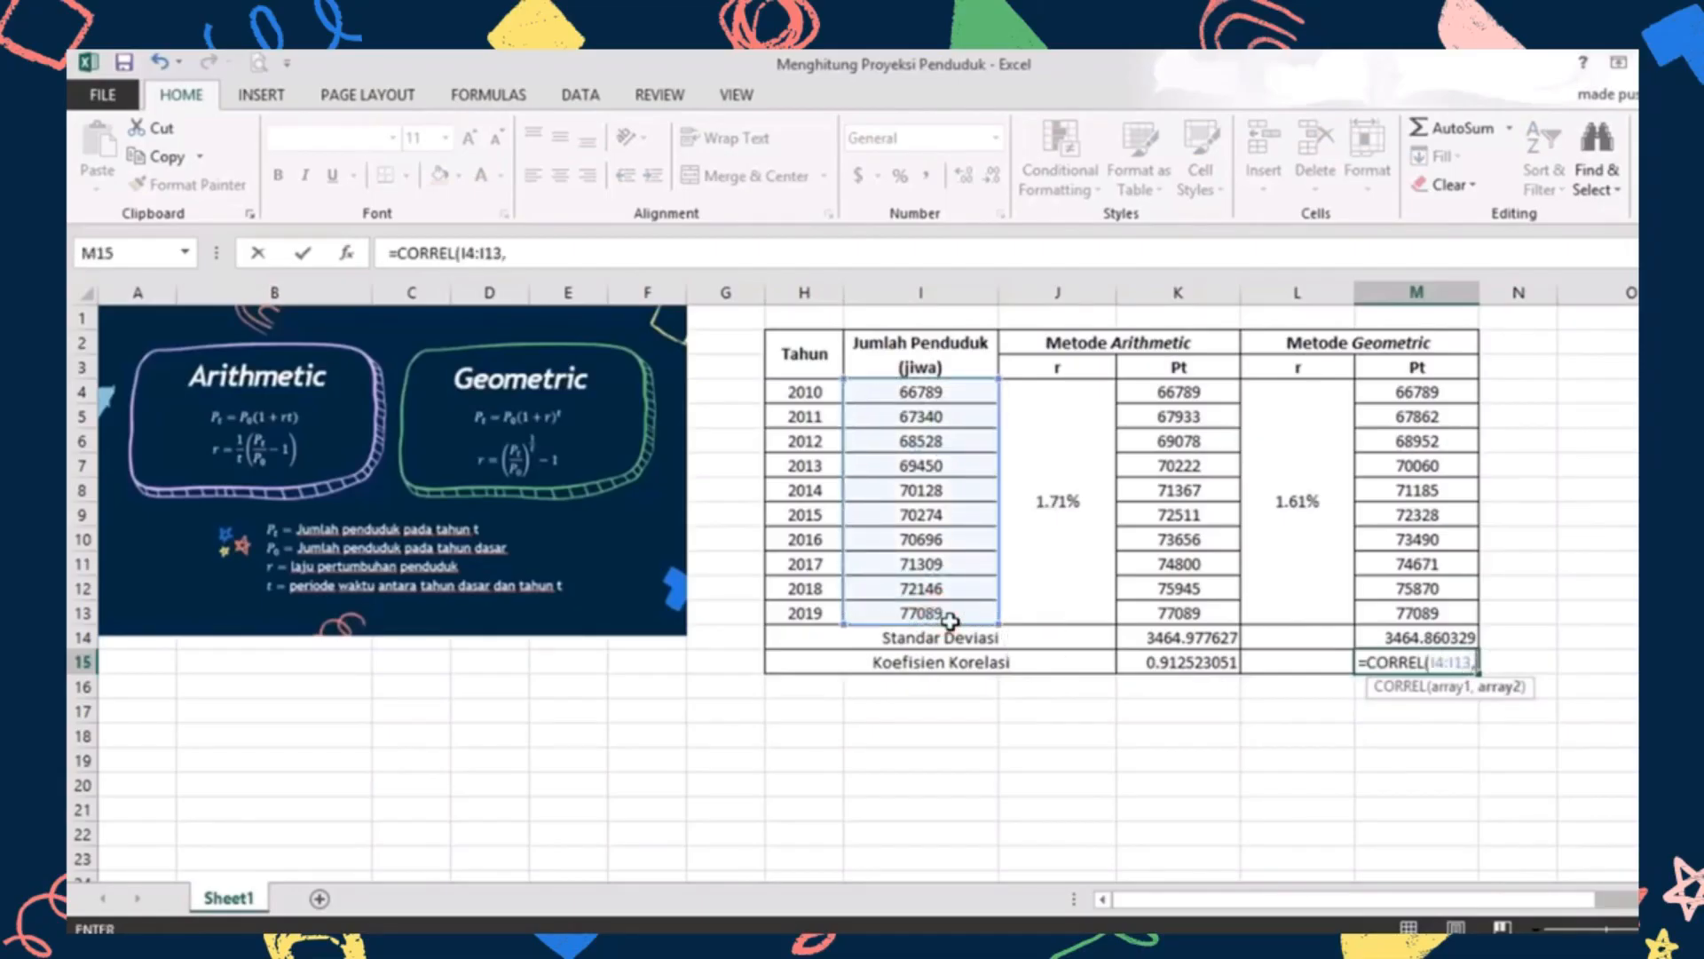
left_click_drag(1436, 399, 1439, 618)
type(")")
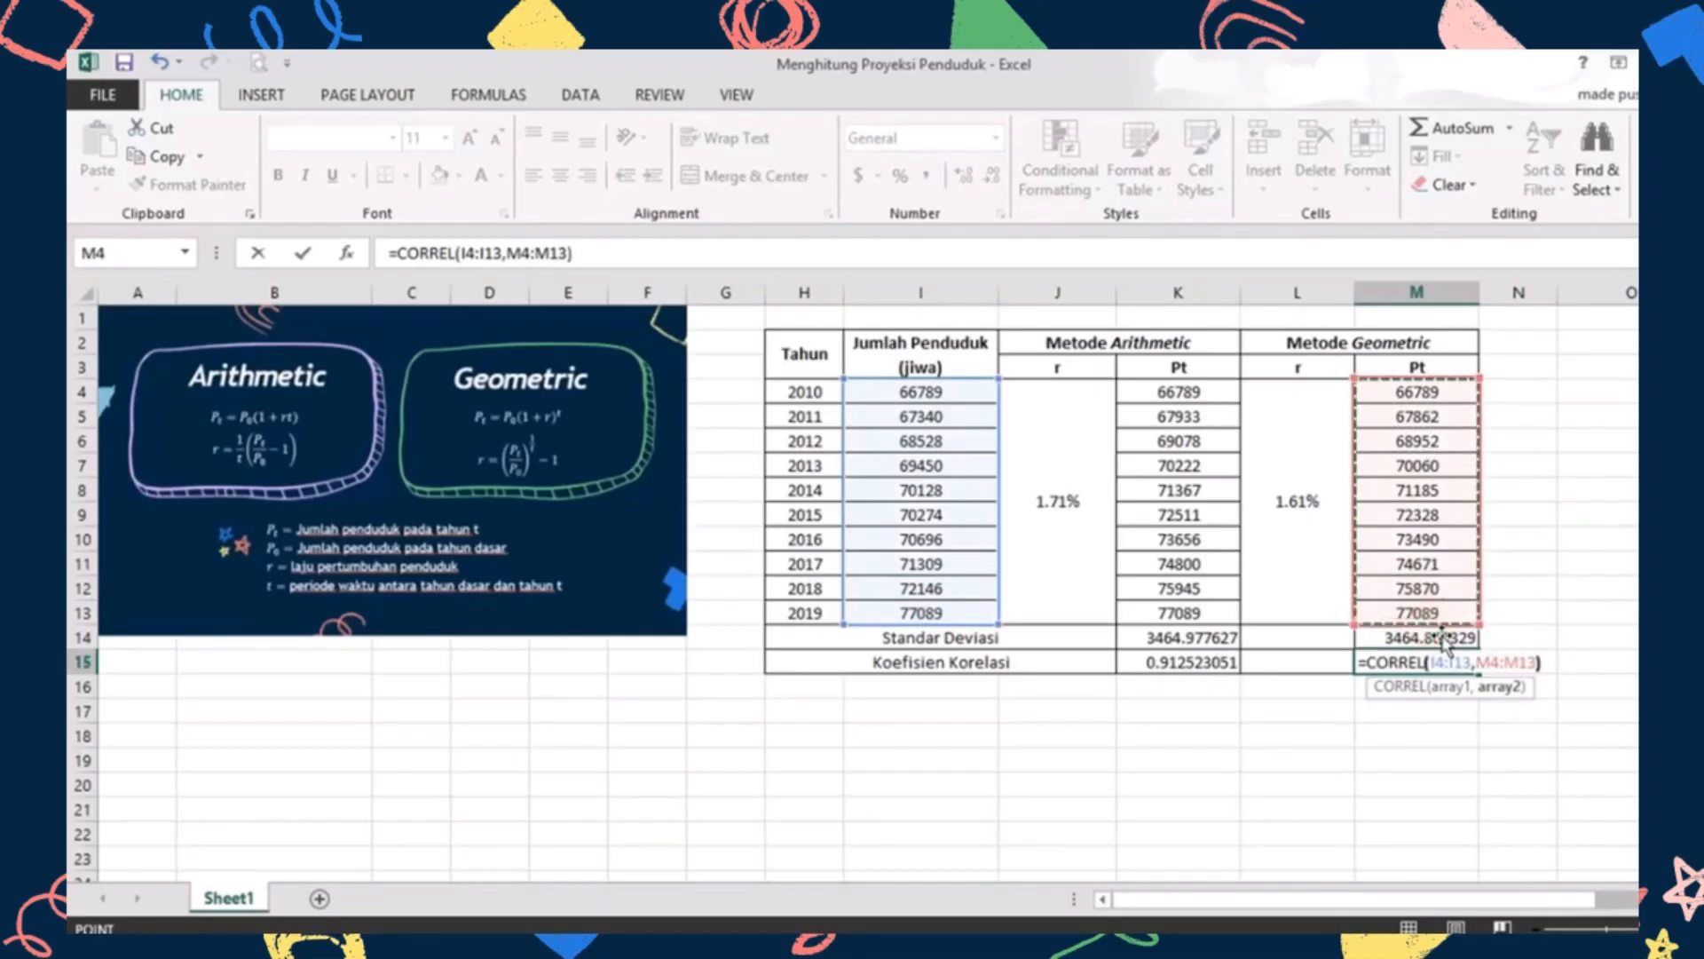
key("Return")
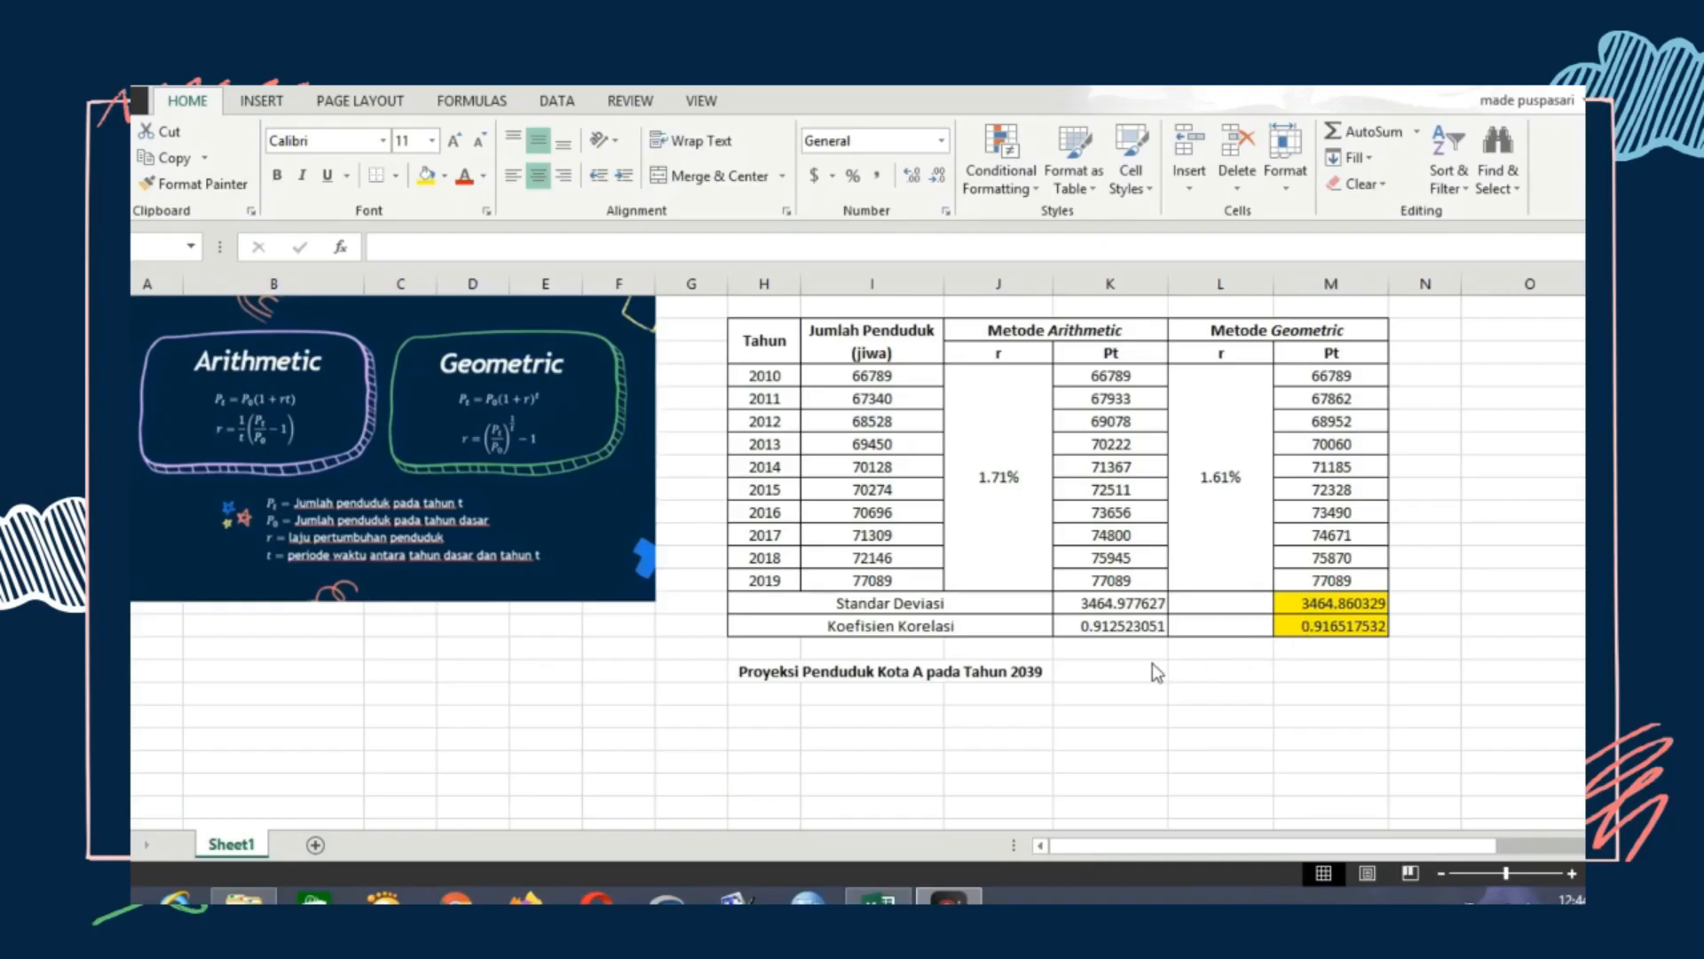
Calculate the 2039 population projection in K17, beside its label, with the geometric formula =I13*((1+L4)^20)
left_click(1117, 675)
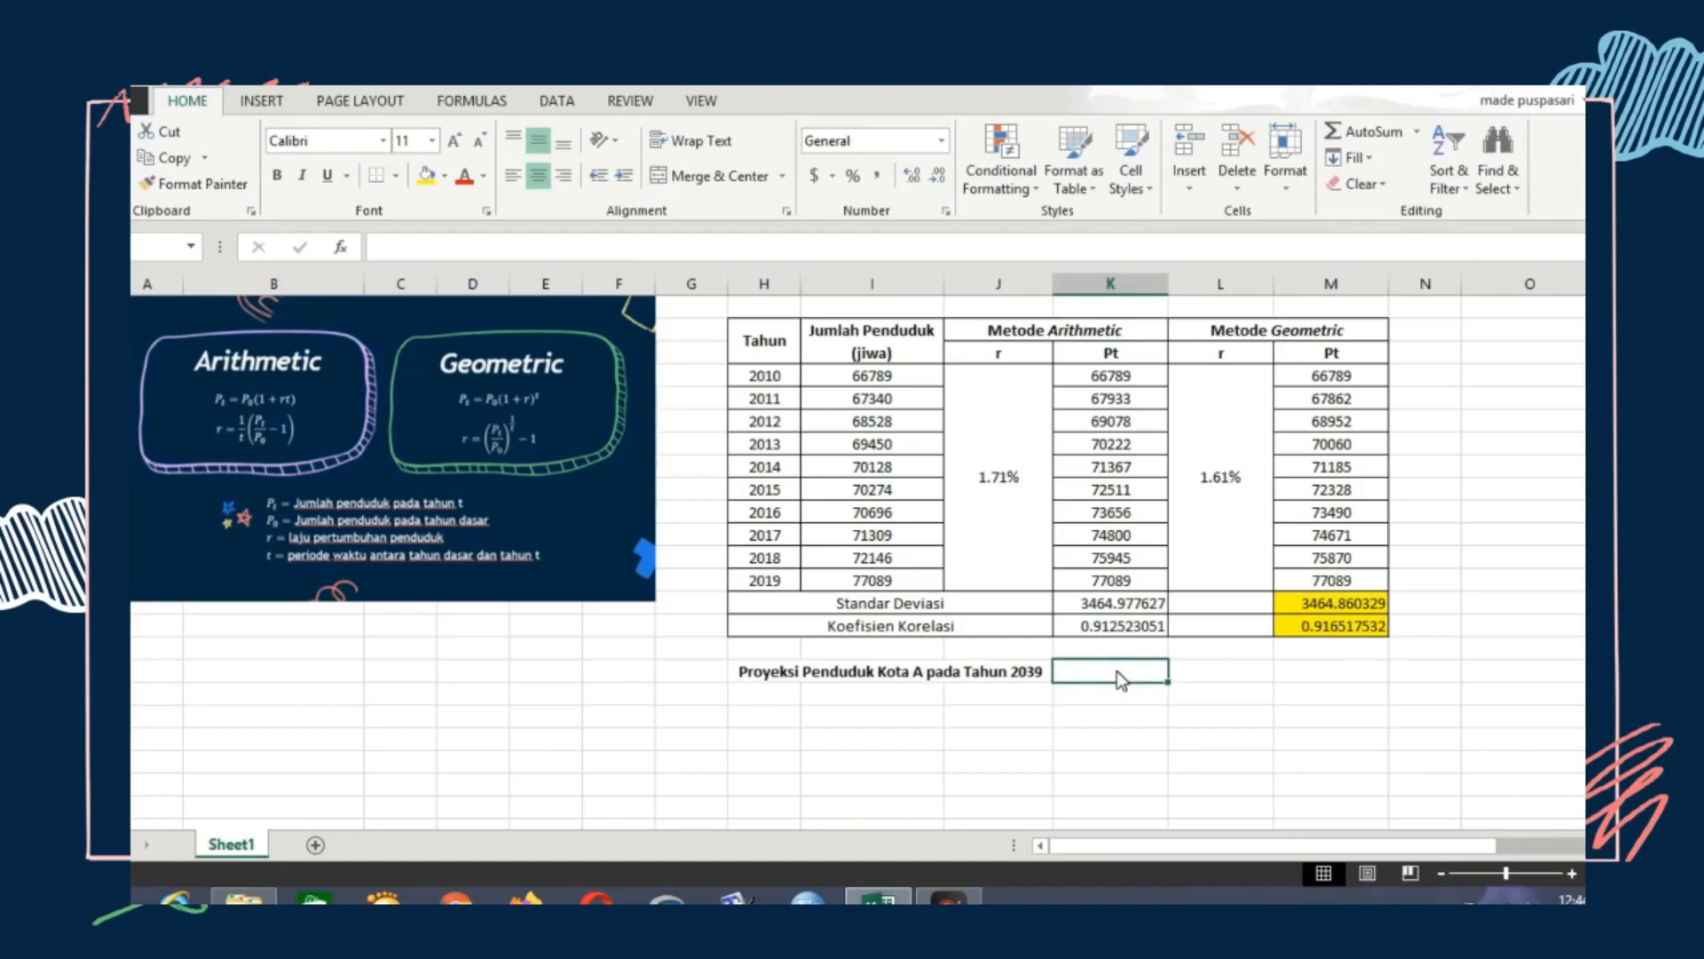
type("=")
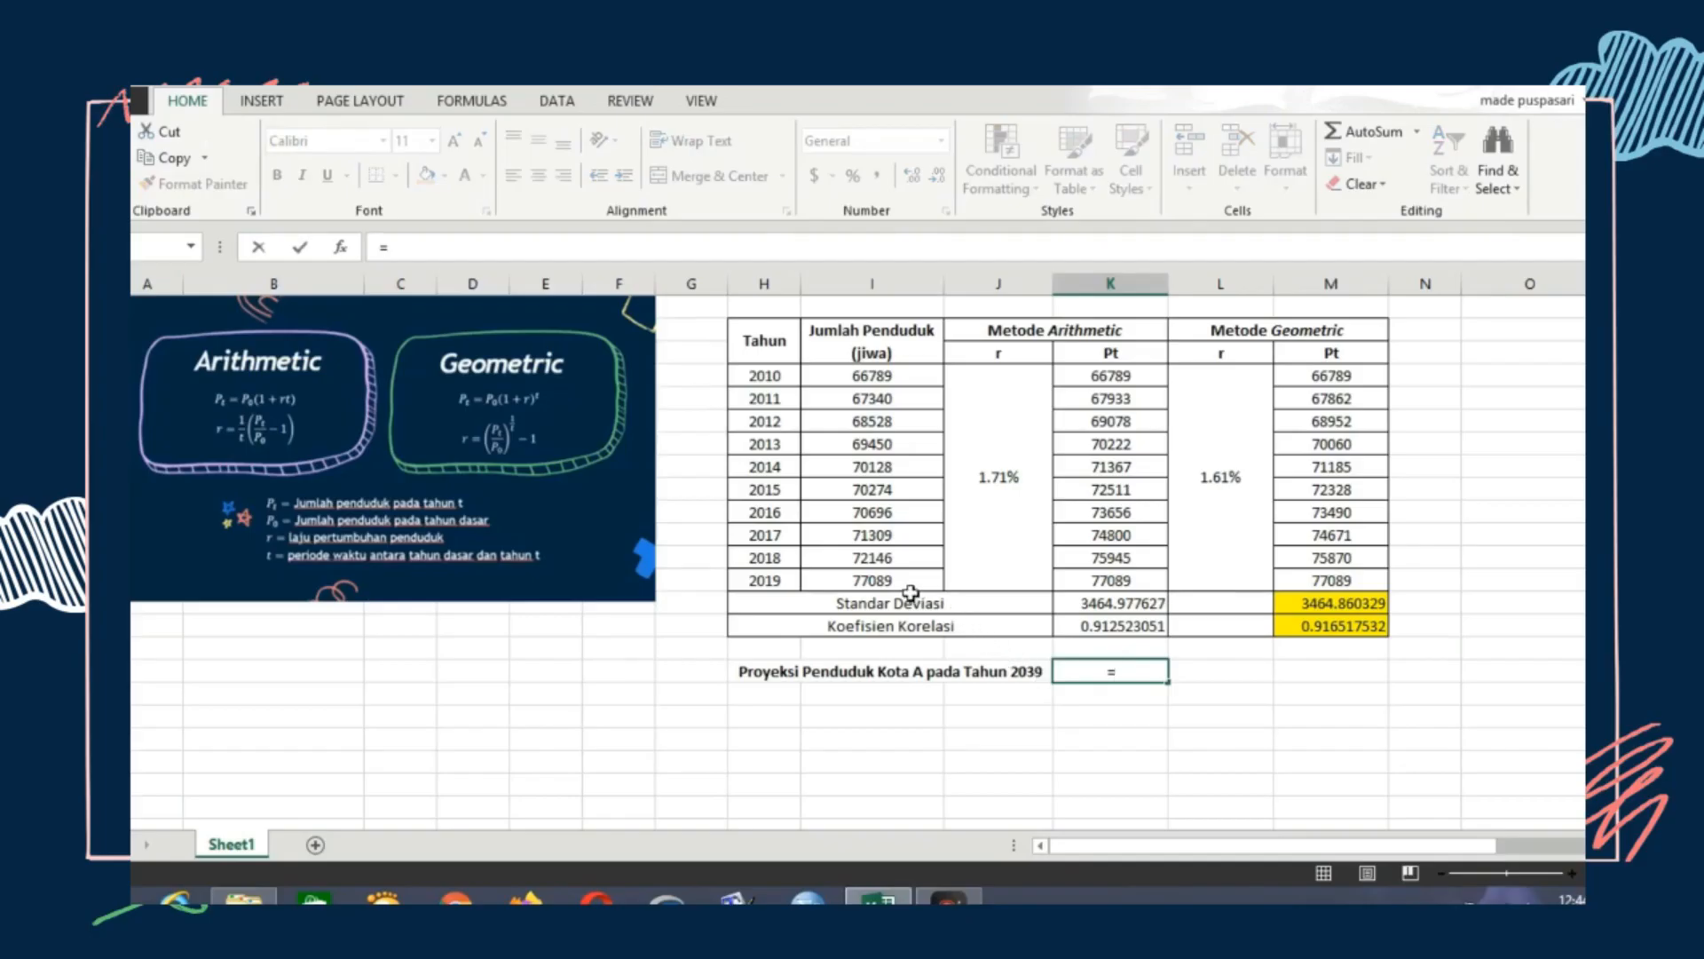
left_click(911, 586)
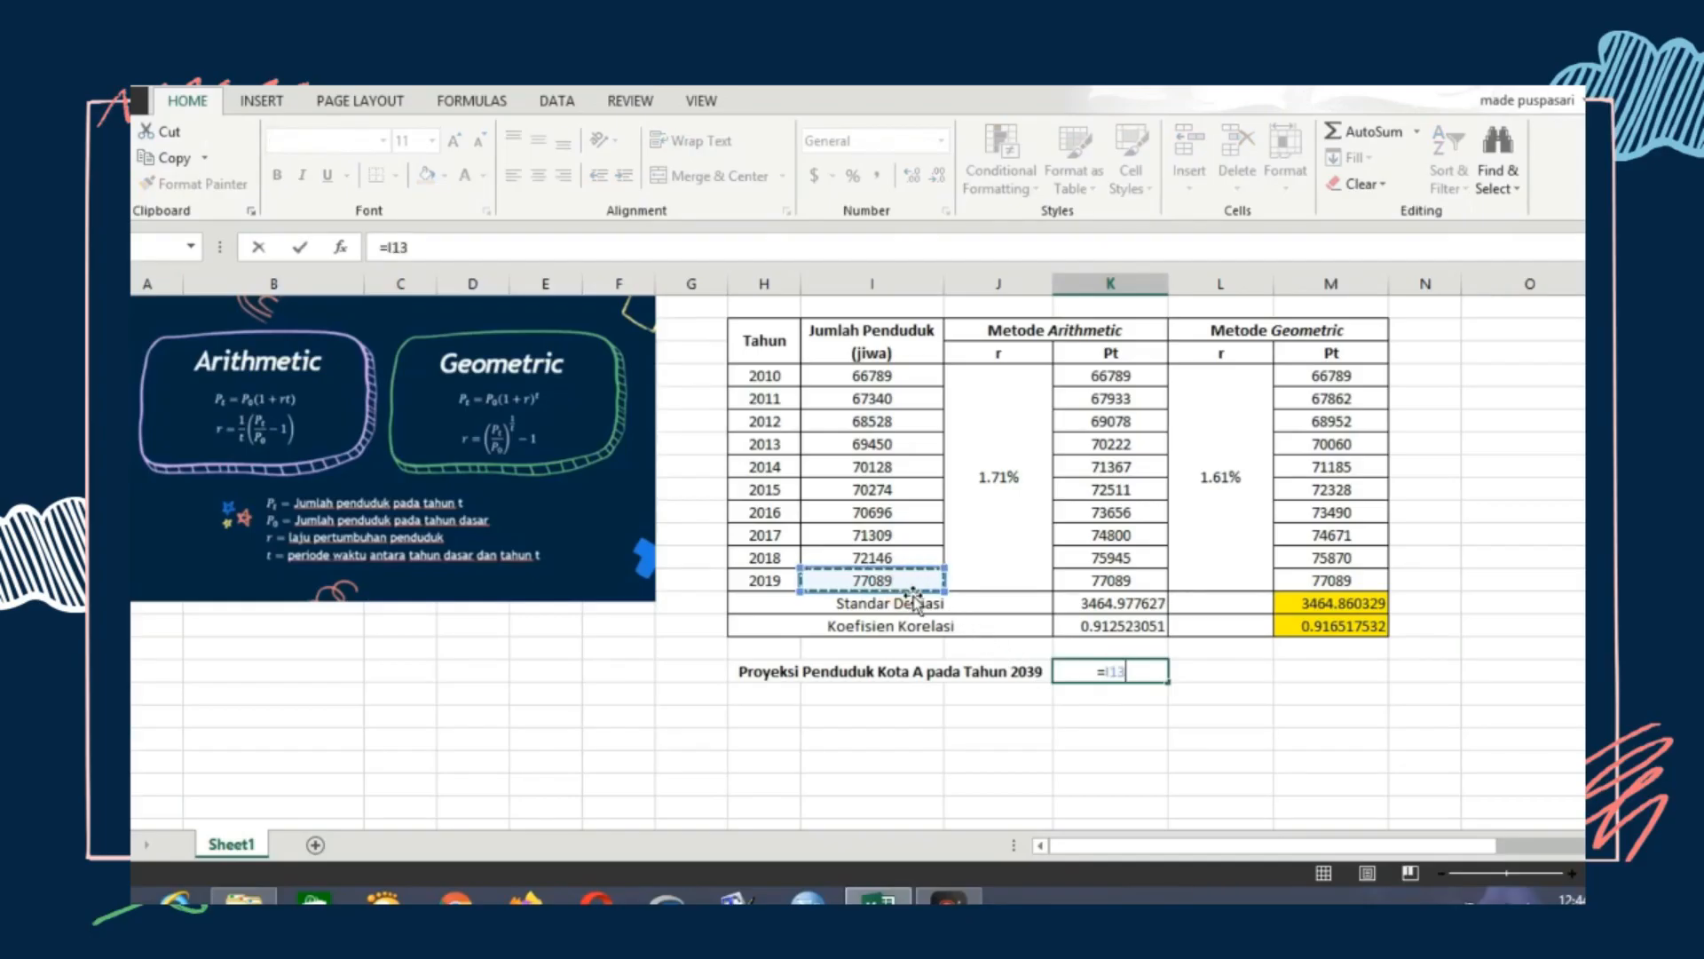
type("*(")
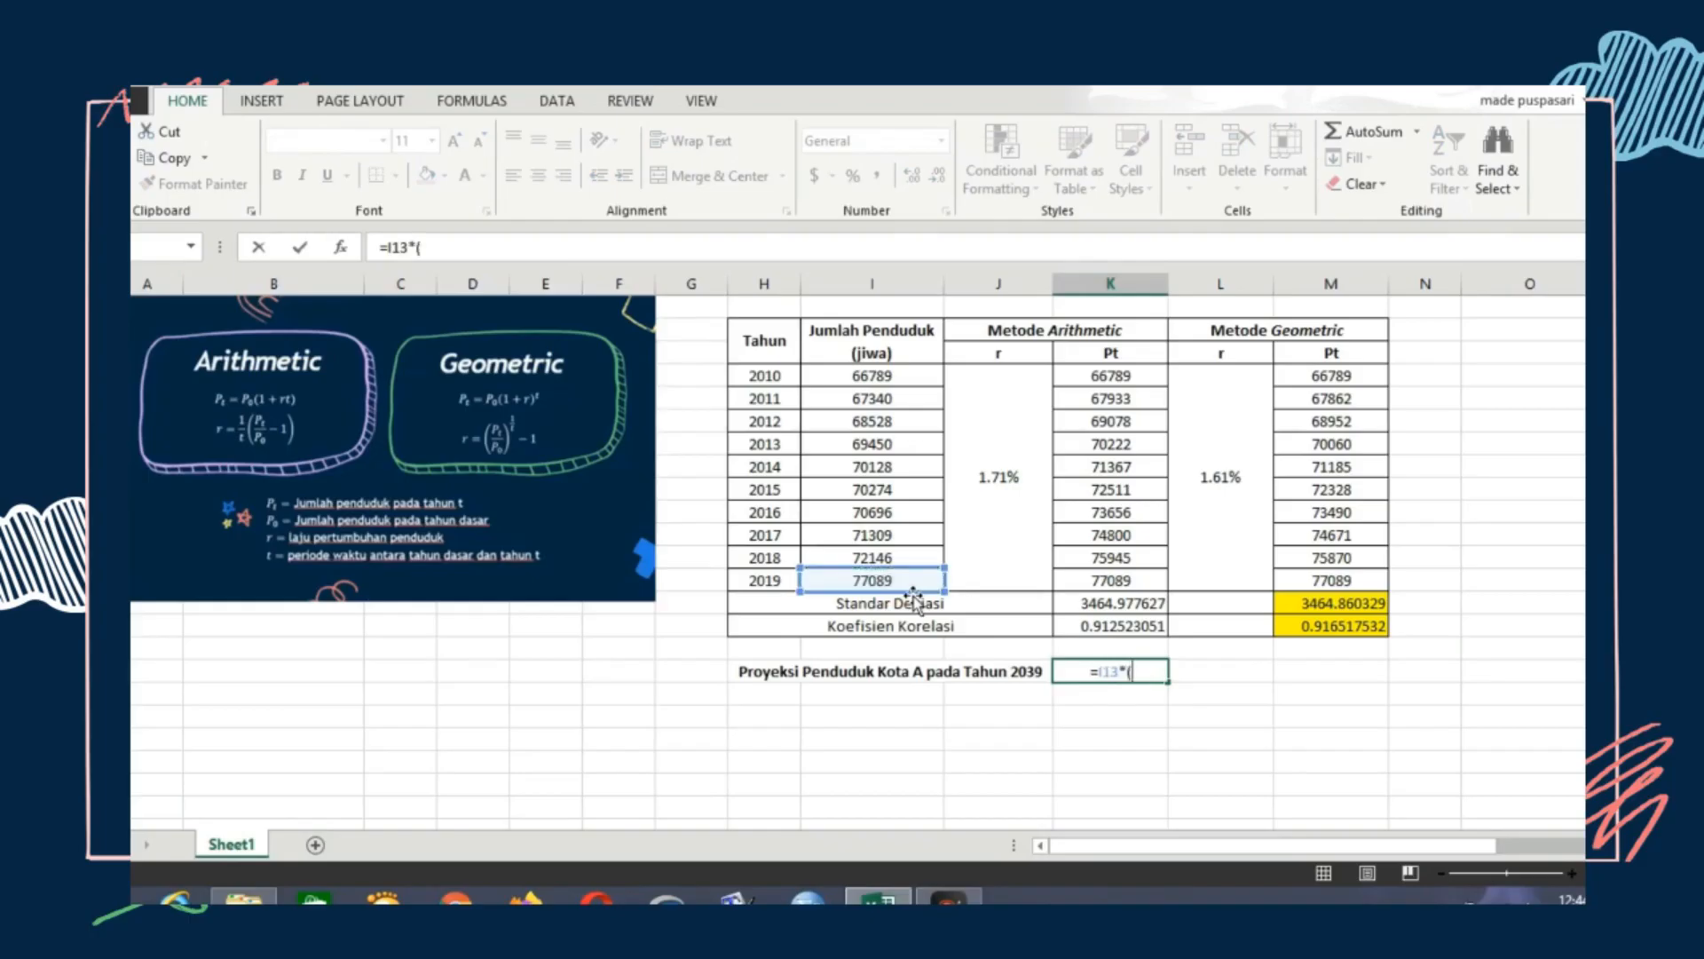
type("(")
key("BackSpace")
type("1+")
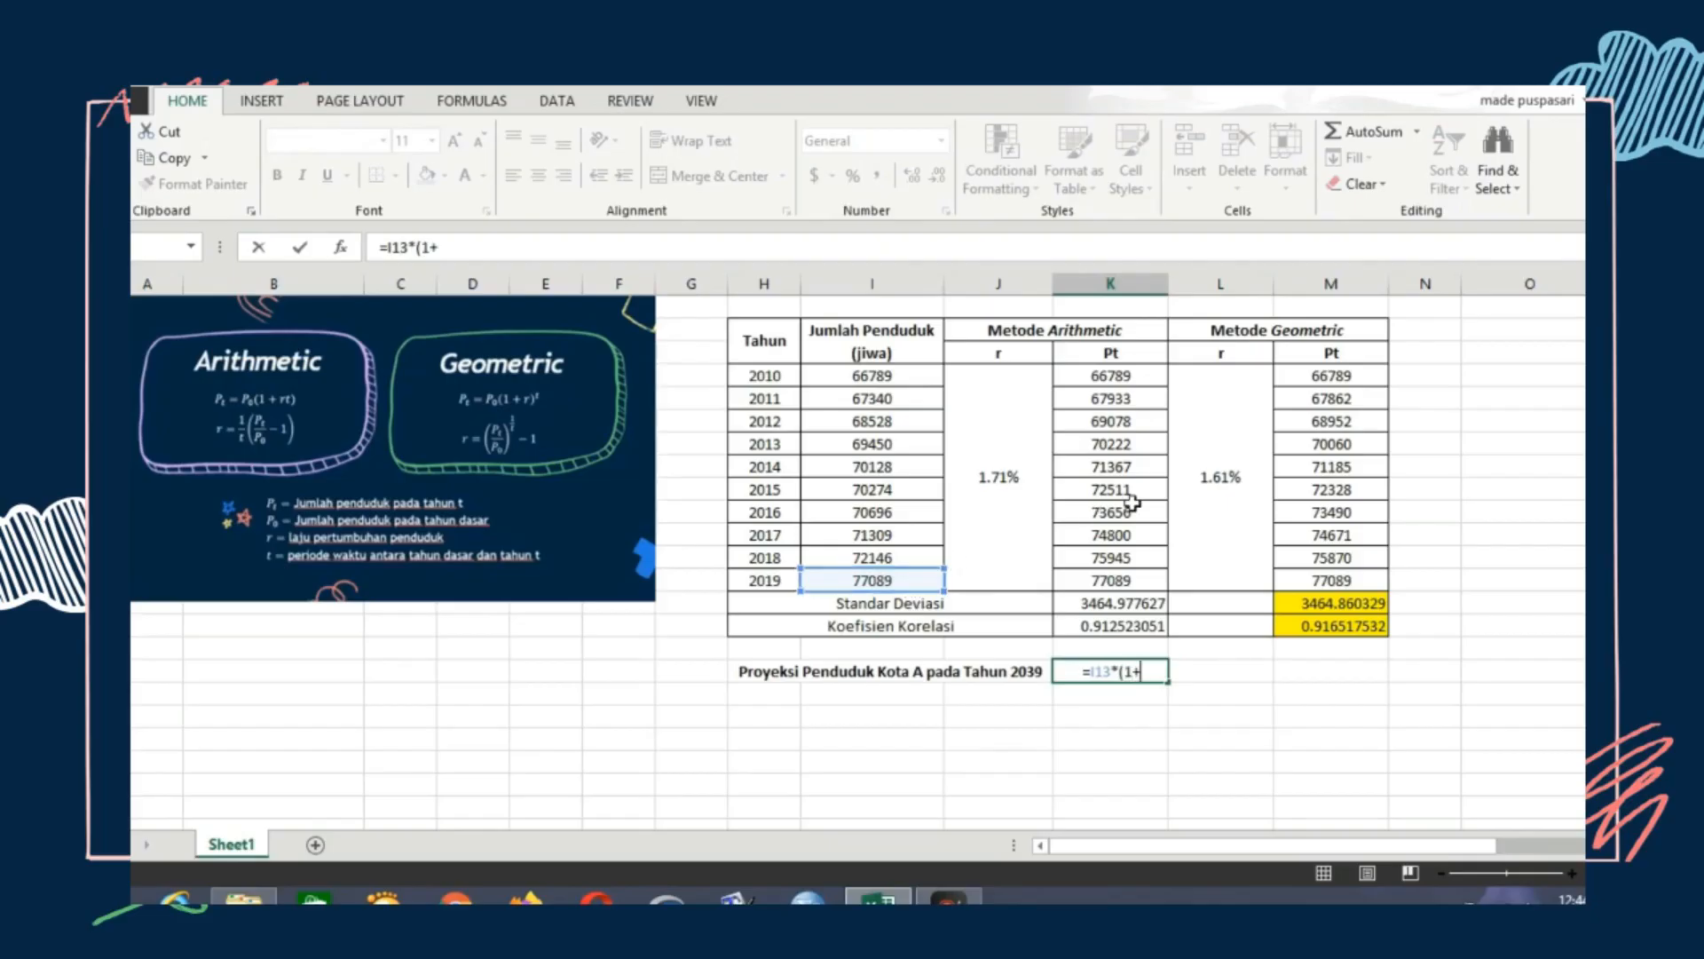
left_click(1234, 511)
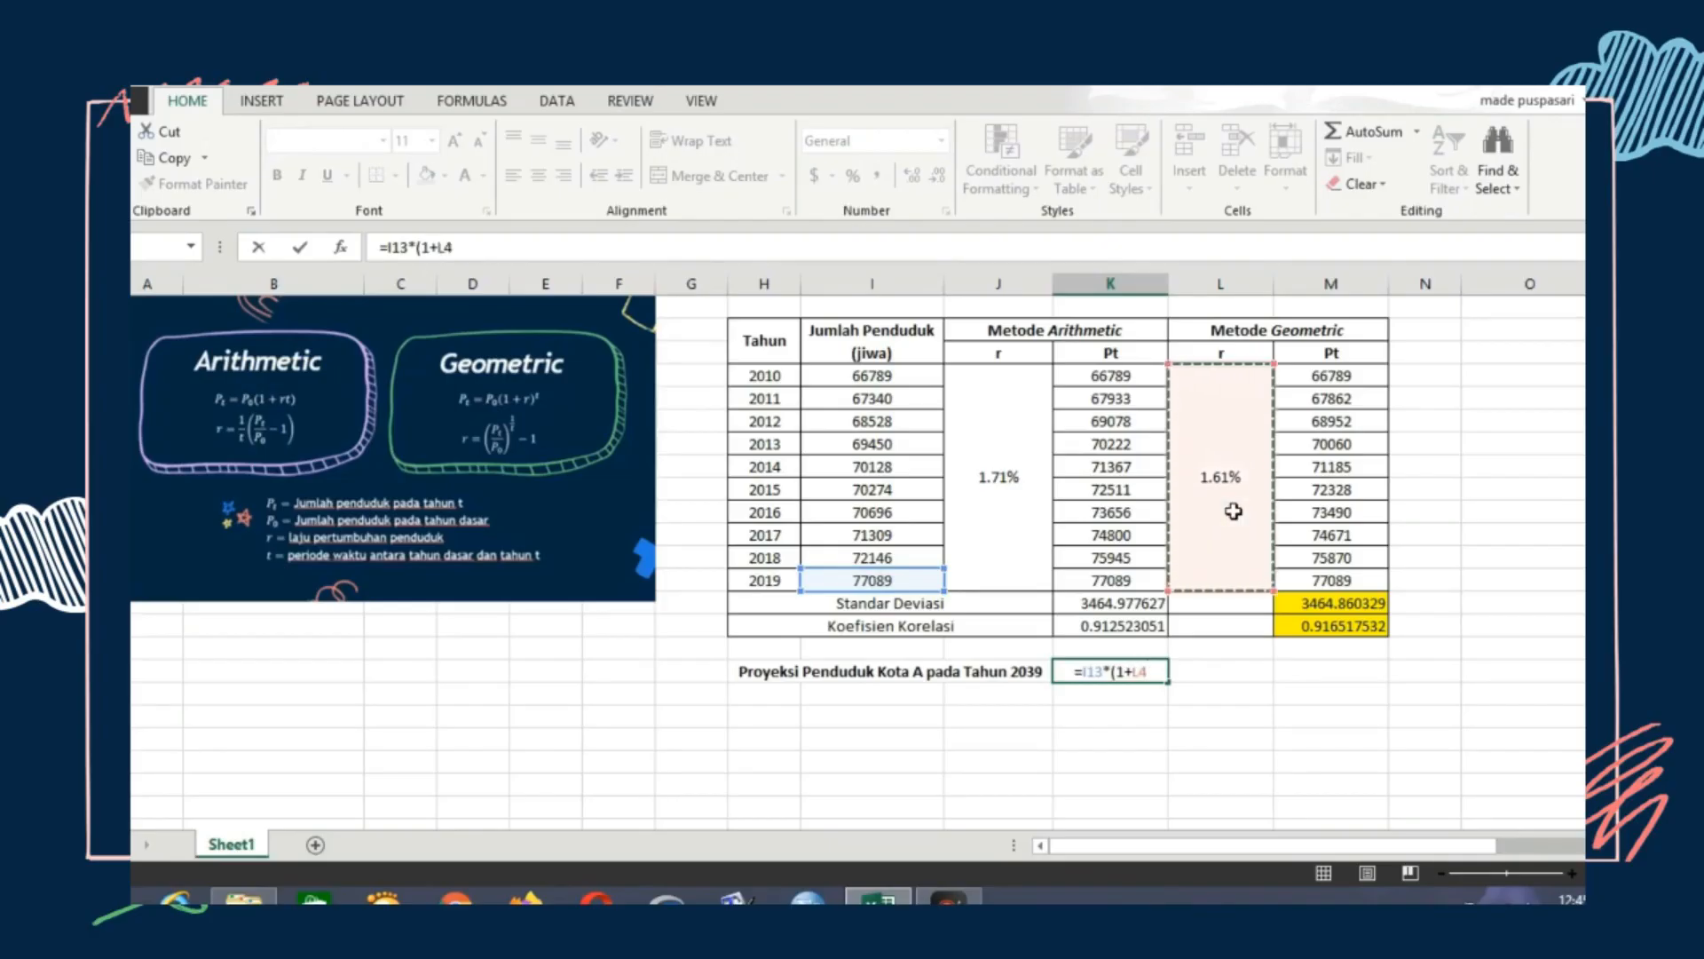
type(")^")
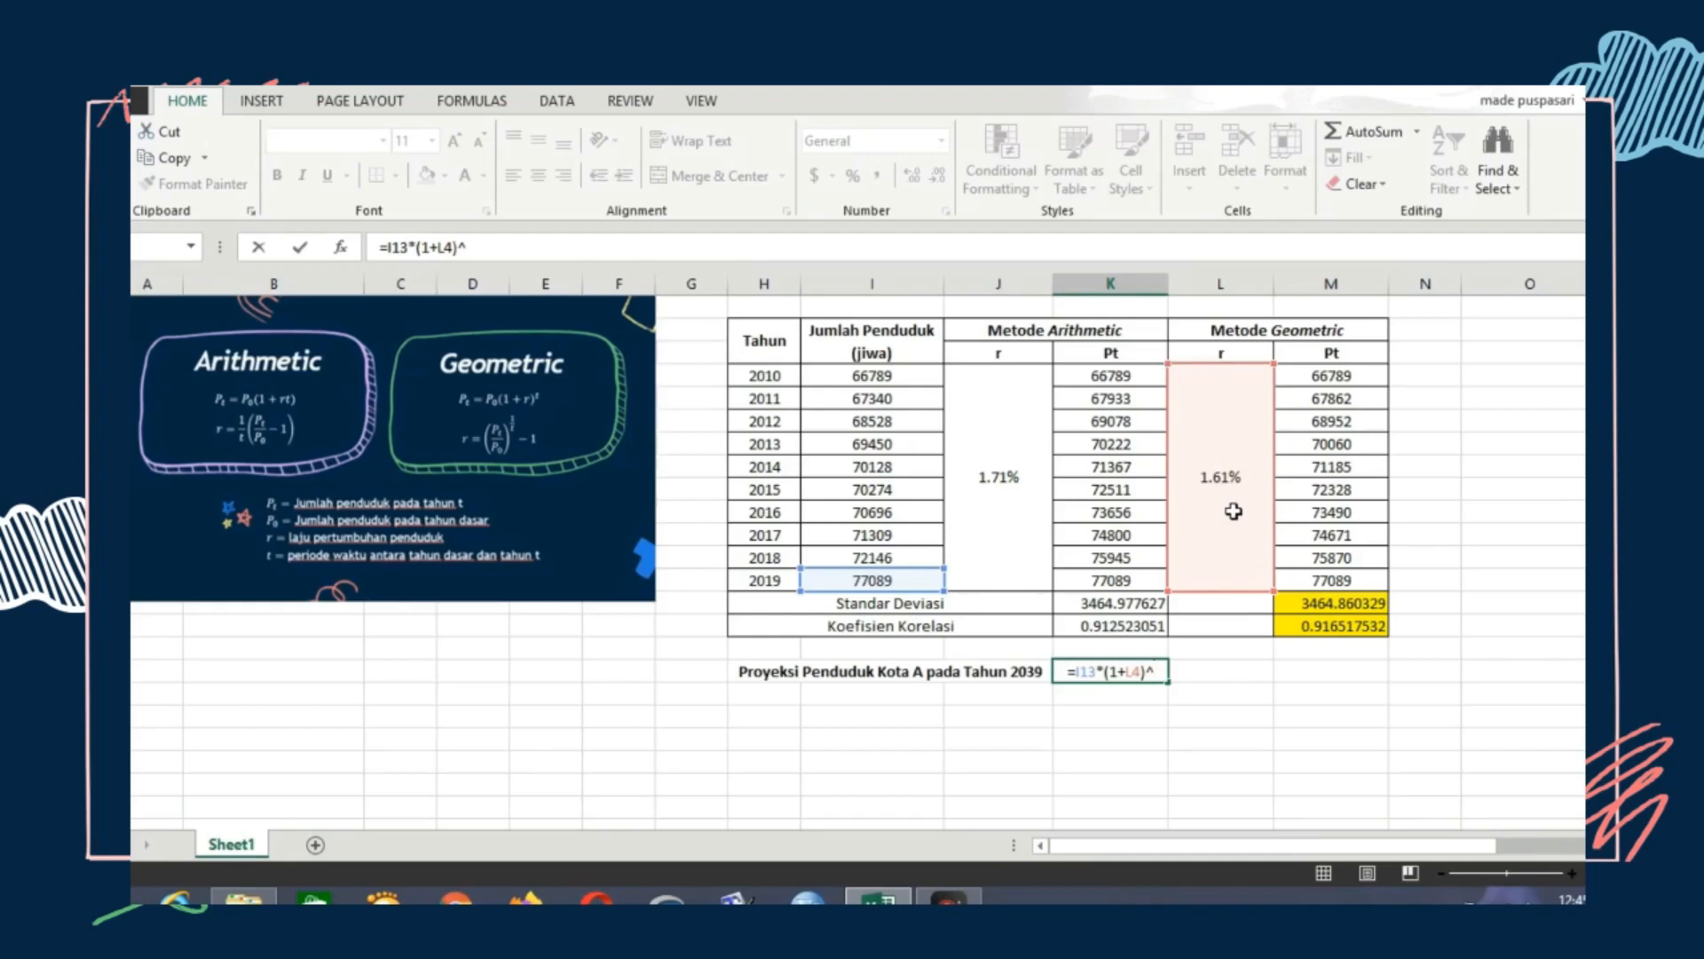
type("20")
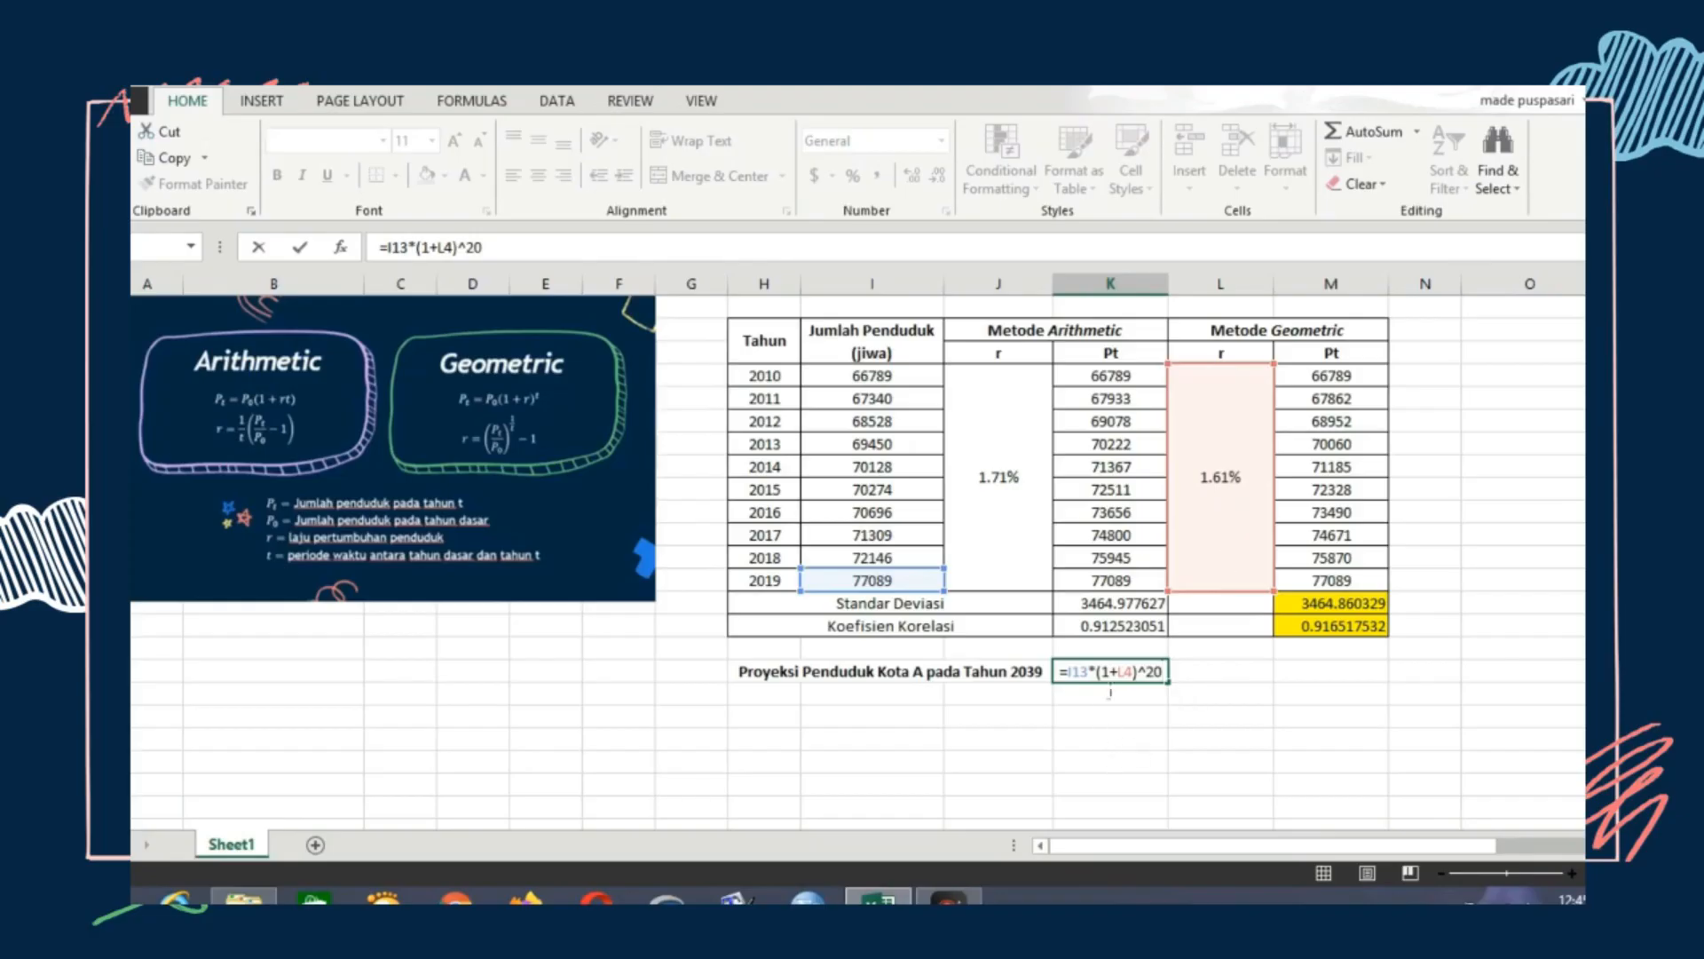
left_click(1097, 672)
type("(")
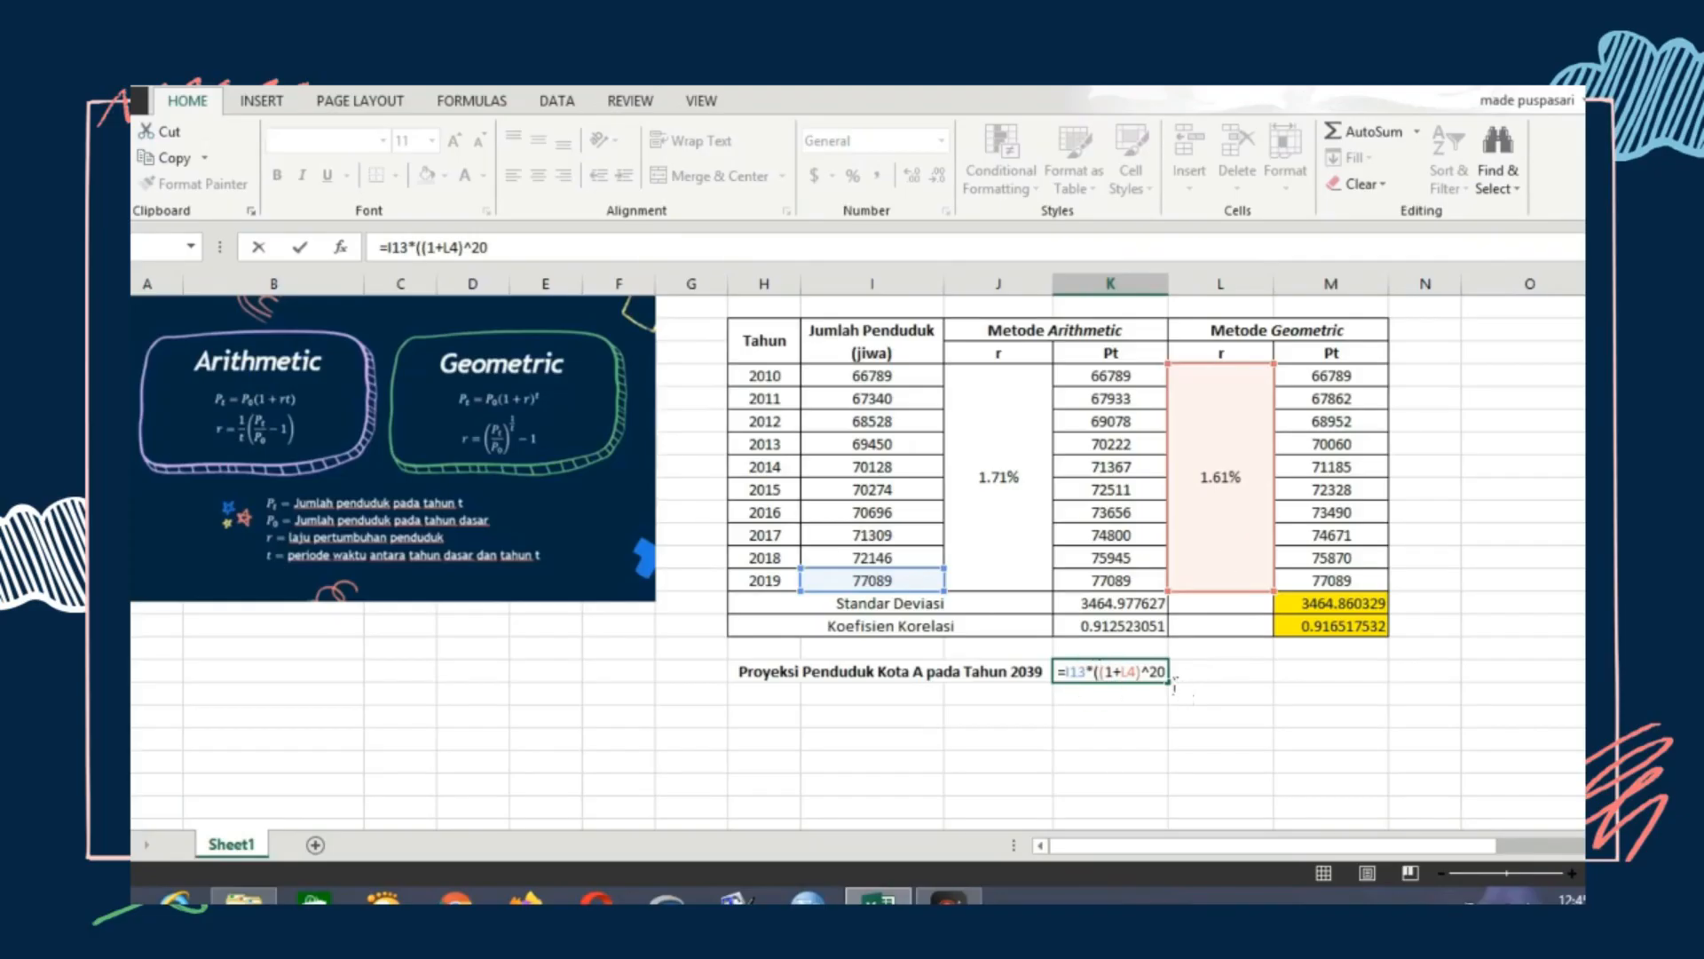
key("End")
type(")")
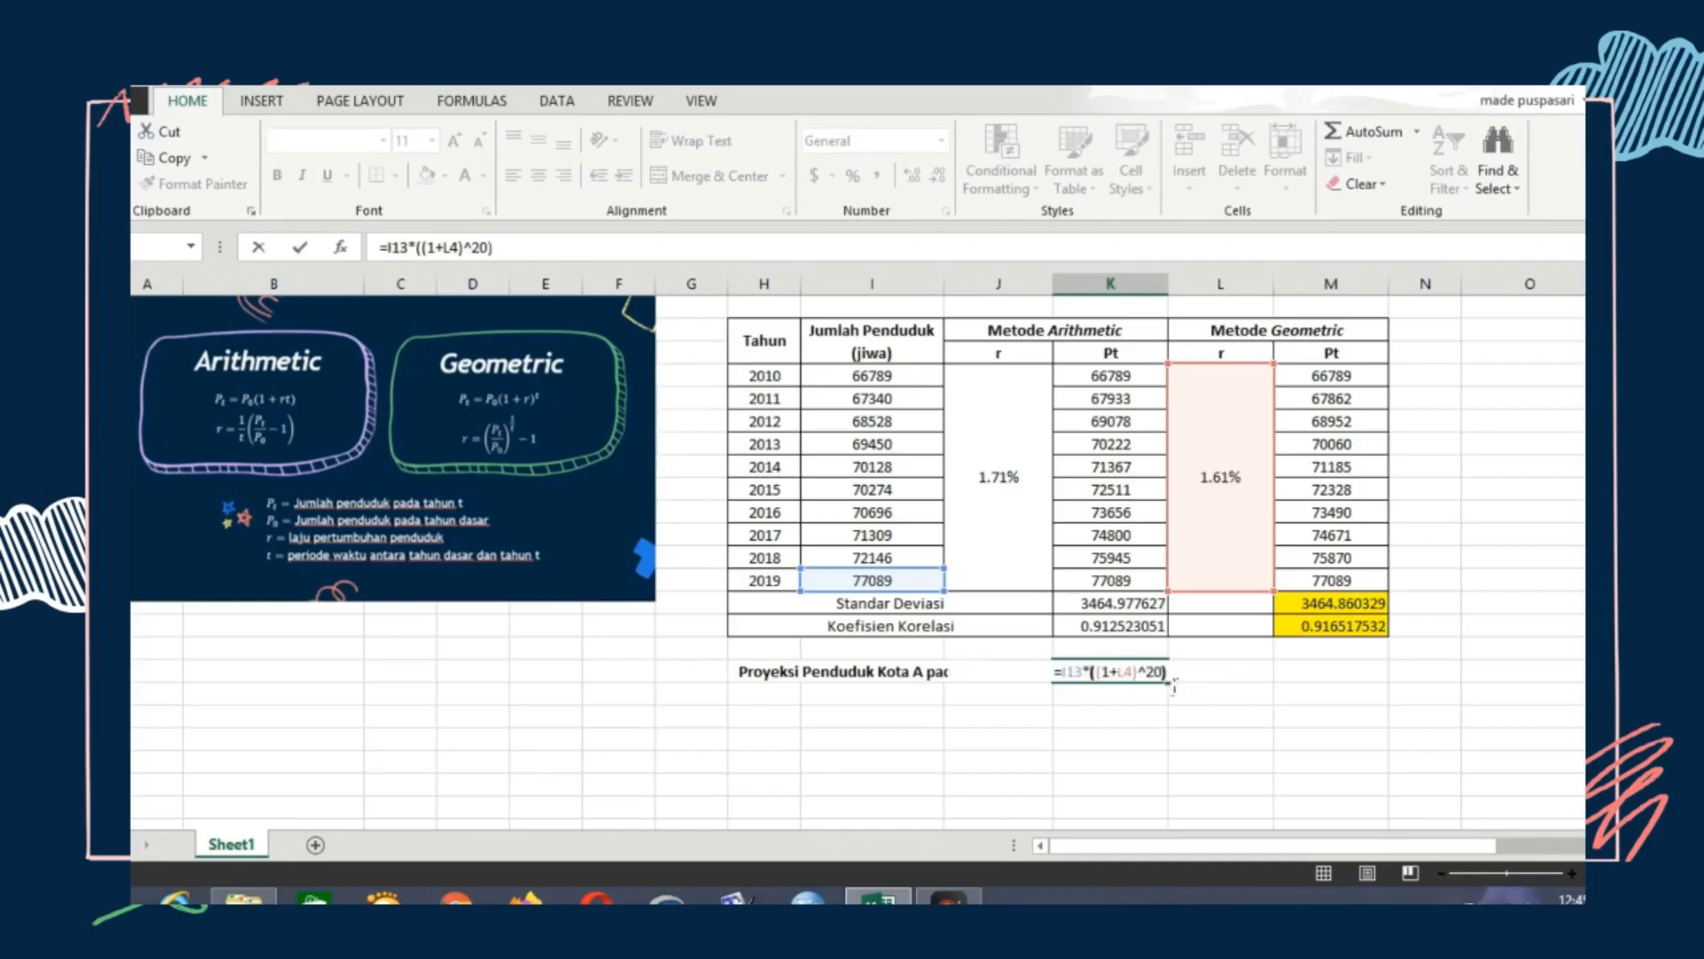
key("Return")
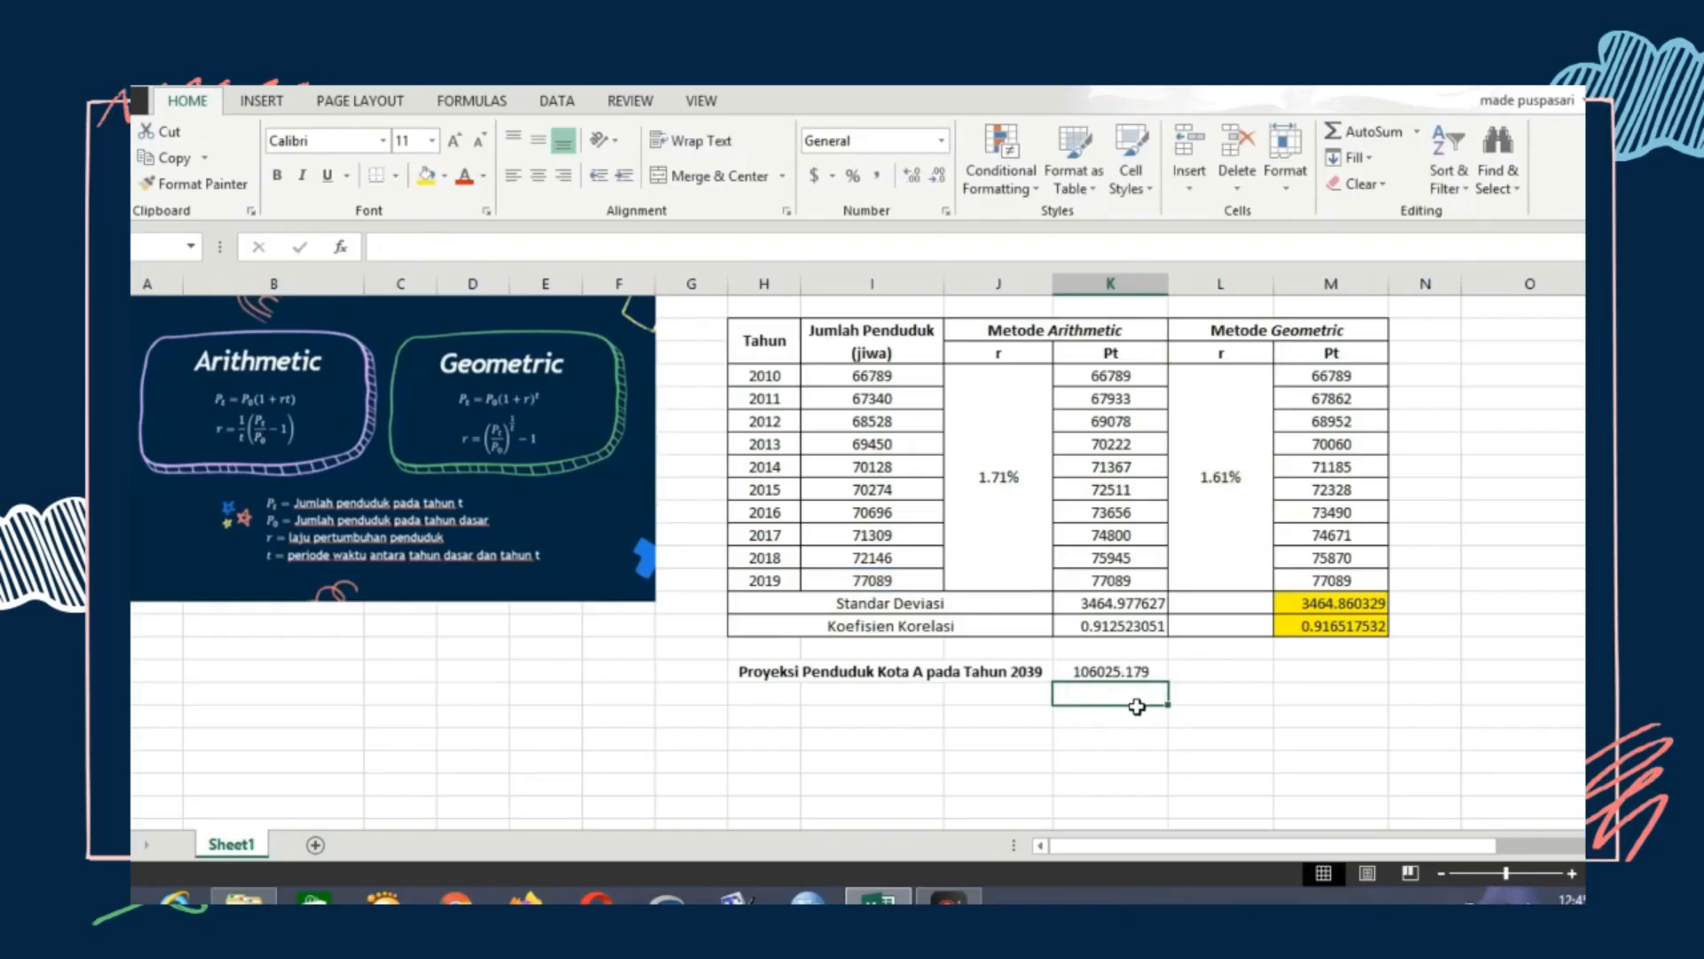
Format the 2039 population projection in K17 with no decimal places
left_click(1152, 678)
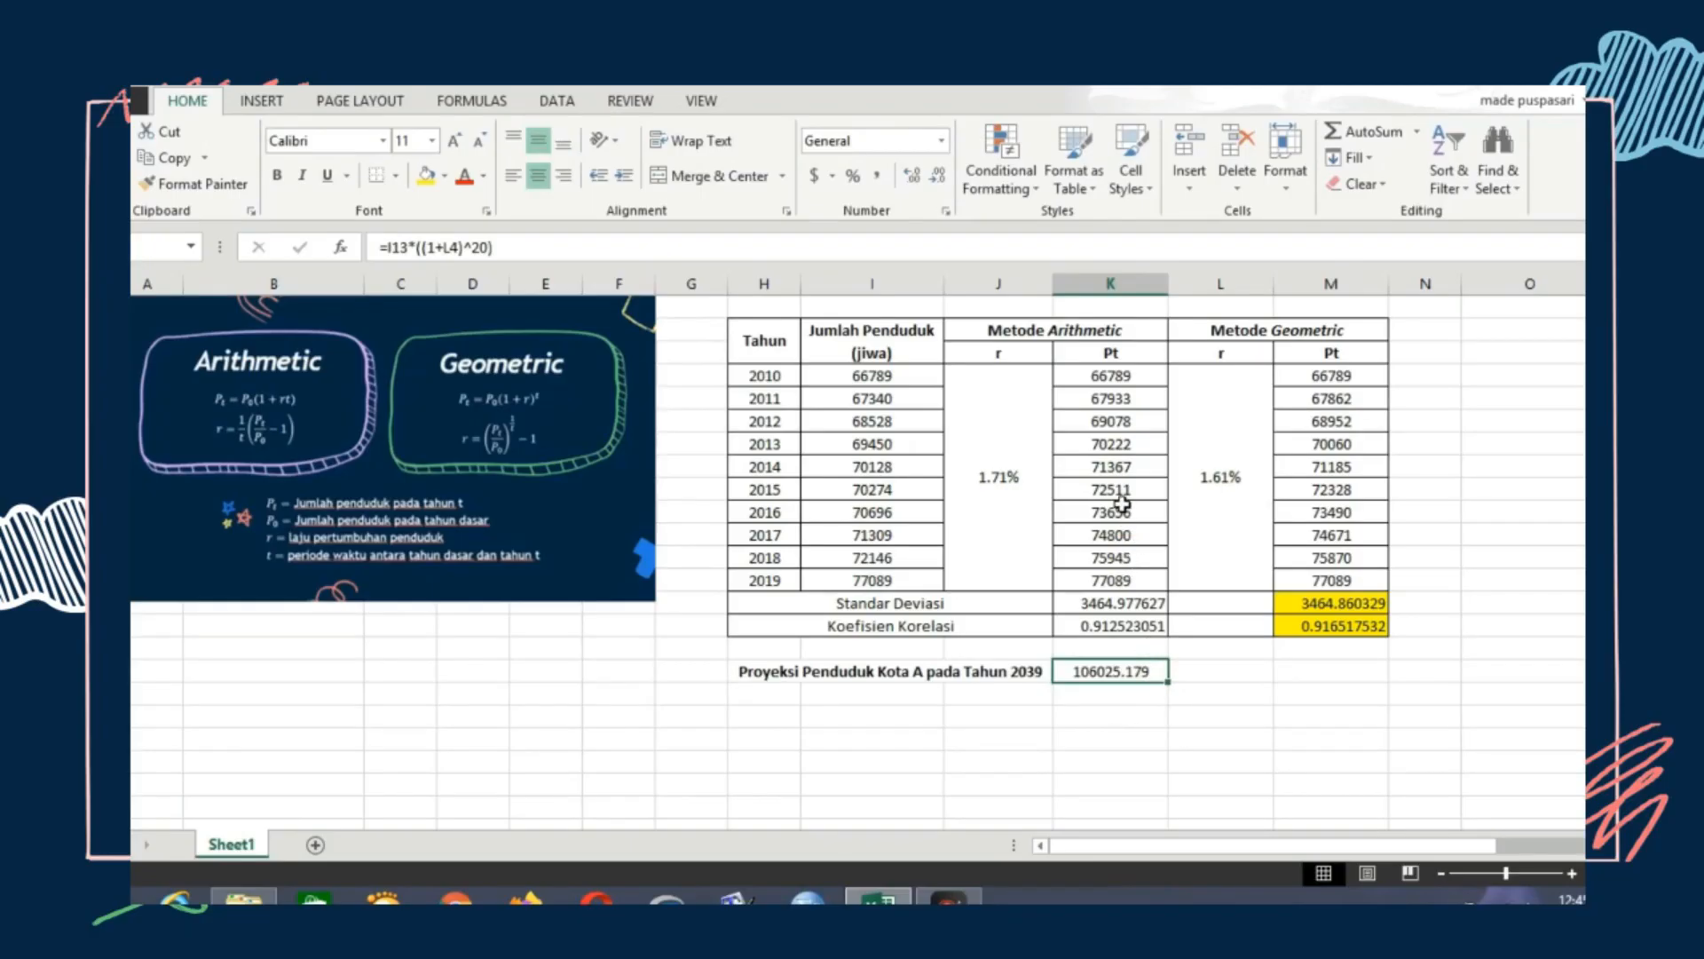
left_click(938, 176)
left_click(938, 177)
left_click(938, 176)
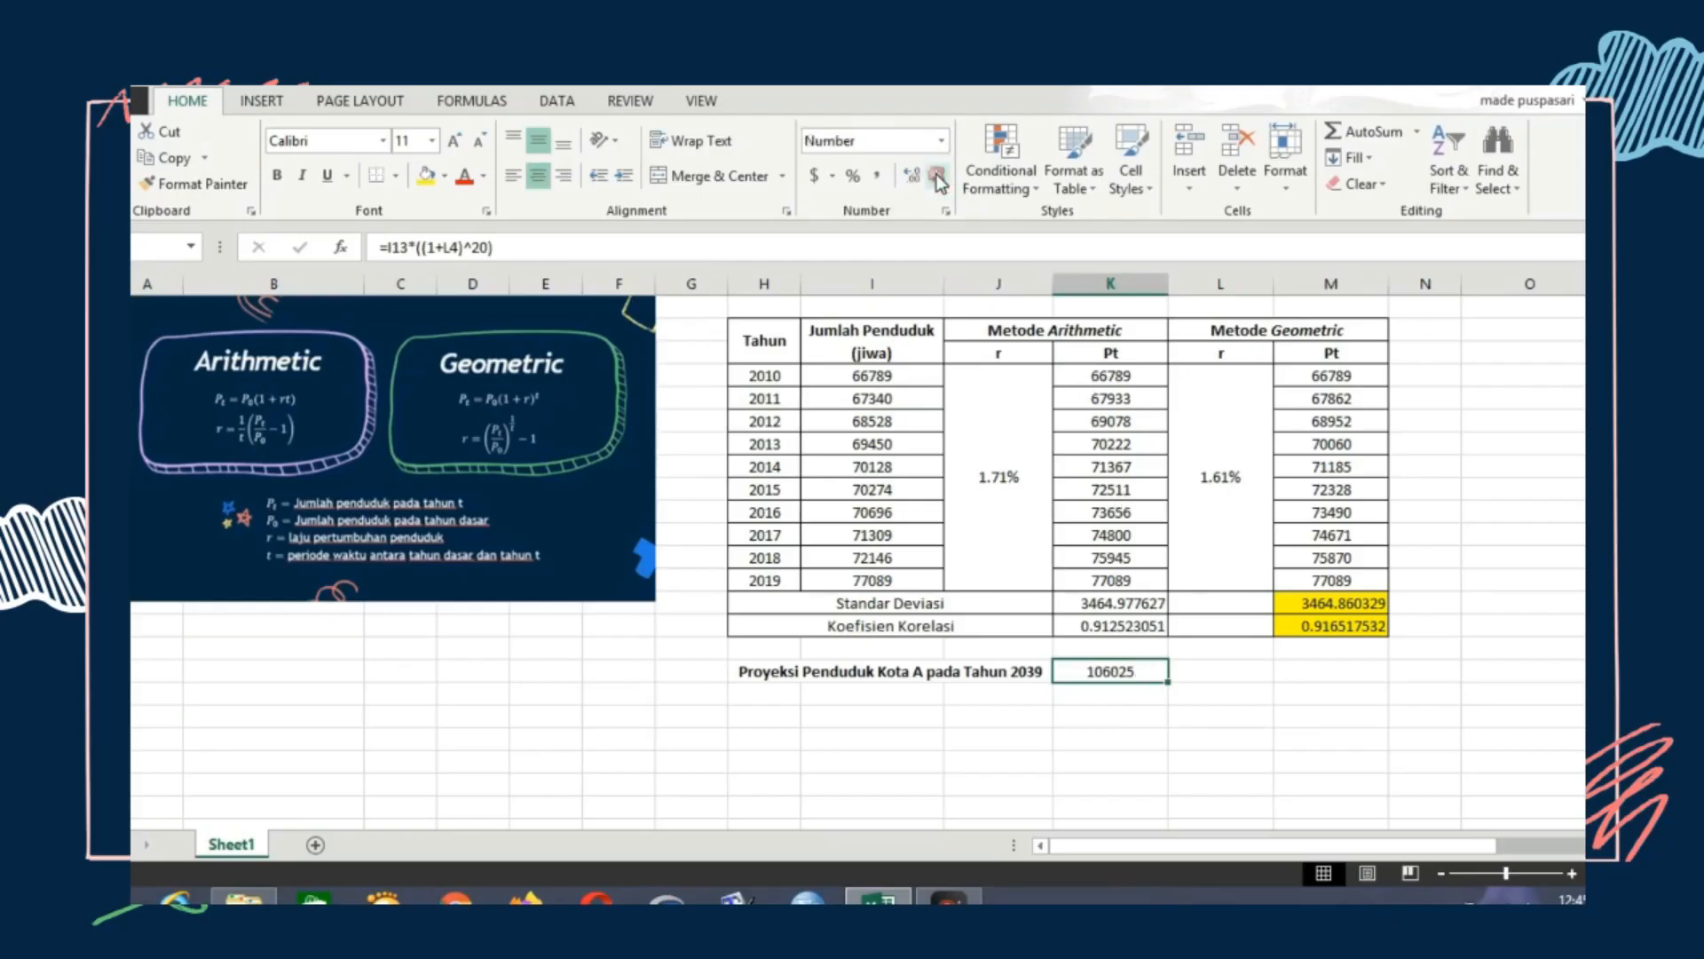